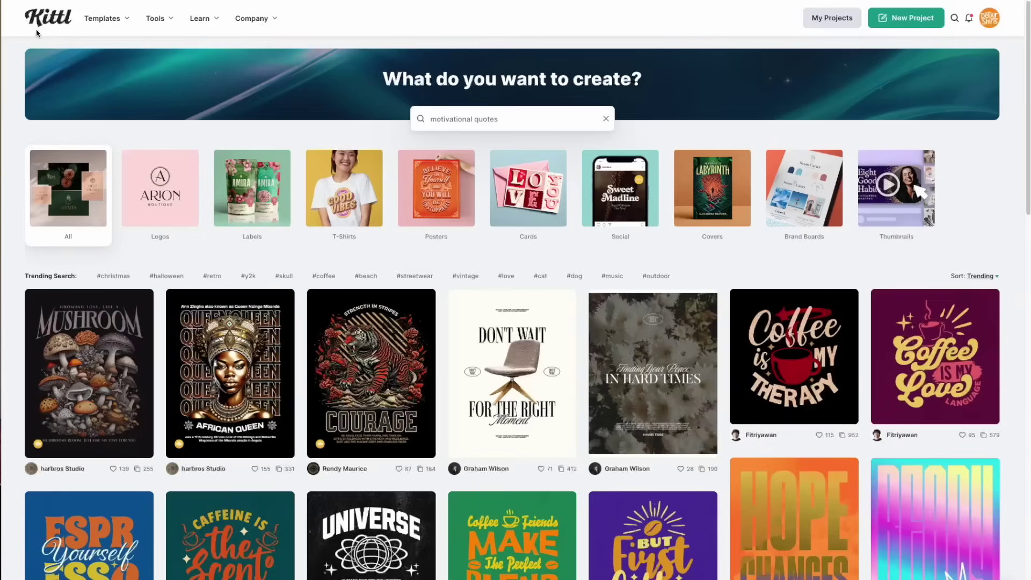
Scroll through the 'motivational quotes' template results in the gallery grid.
{"action": "scroll", "coordinate": [644, 379], "scroll_direction": "down", "scroll_amount": 9}
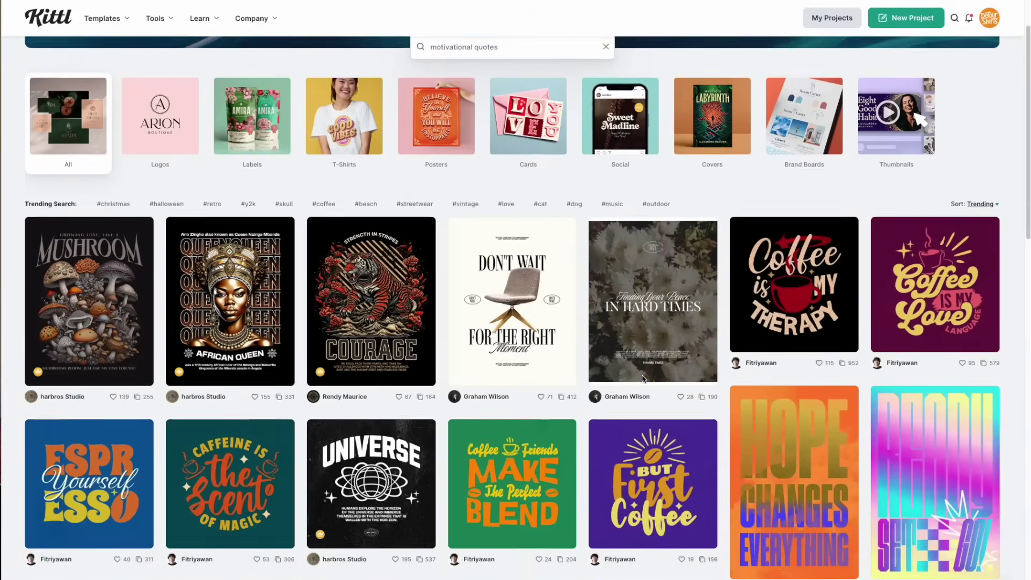
{"action": "scroll", "coordinate": [644, 379], "scroll_direction": "down", "scroll_amount": 12}
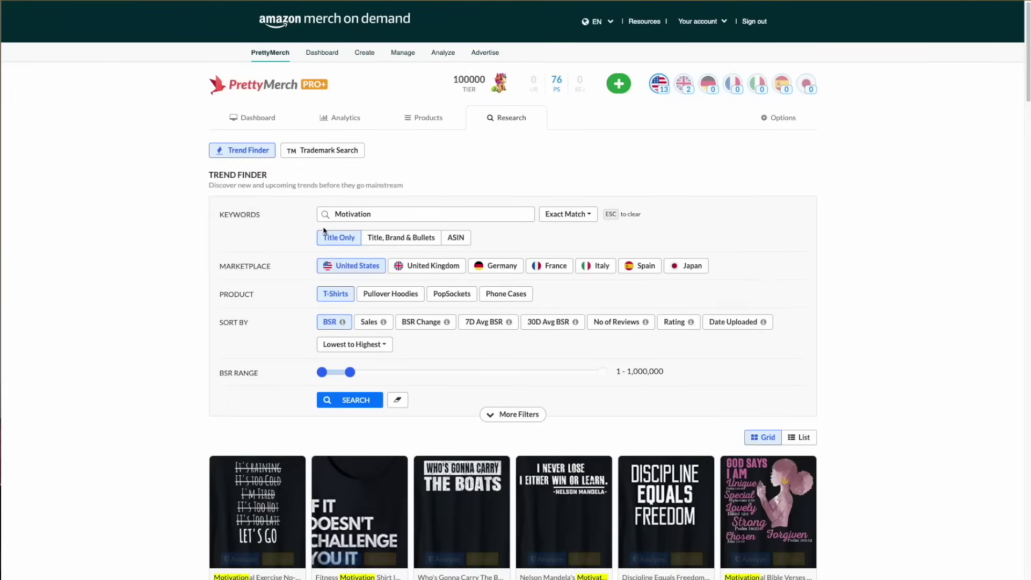
{"action": "scroll", "coordinate": [602, 366], "scroll_direction": "down", "scroll_amount": 6}
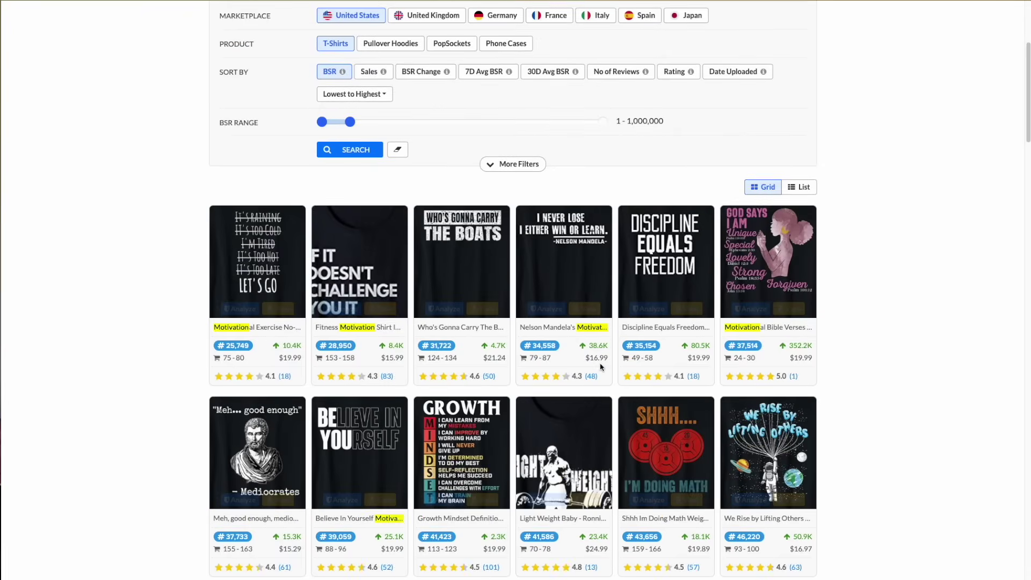
{"action": "scroll", "coordinate": [603, 367], "scroll_direction": "down", "scroll_amount": 3}
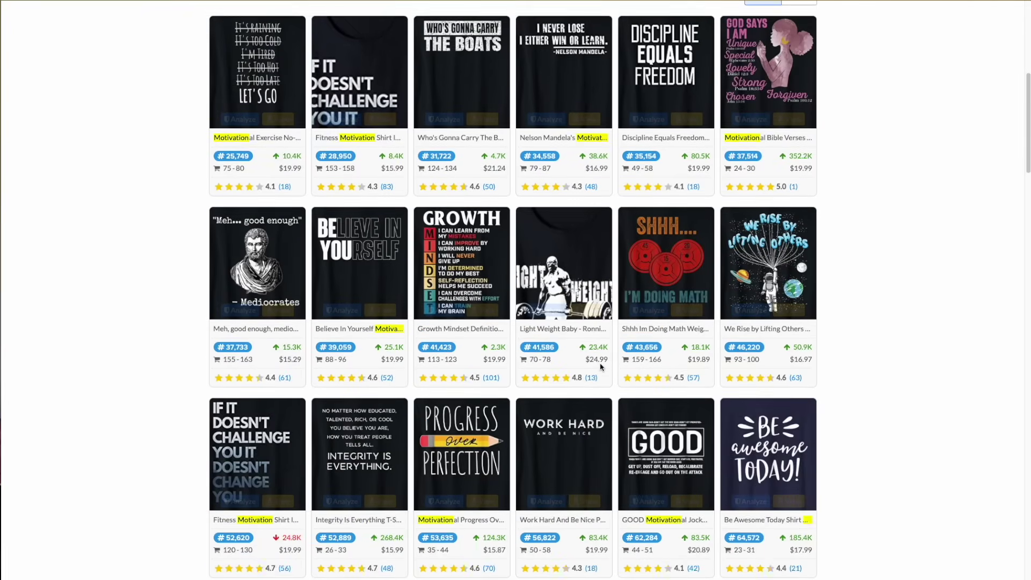
{"action": "scroll", "coordinate": [602, 367], "scroll_direction": "down", "scroll_amount": 7}
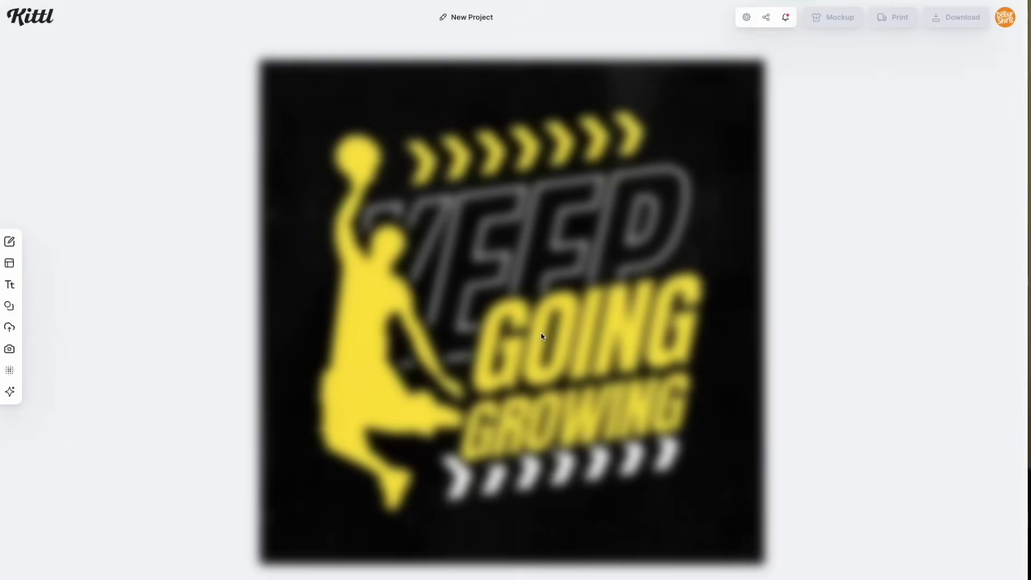
Replace the word GOING on the Keep Going Keep Growing design with MOVING.
{"action": "left_click", "coordinate": [541, 333]}
{"action": "left_click", "coordinate": [542, 333]}
{"action": "double_click", "coordinate": [542, 333]}
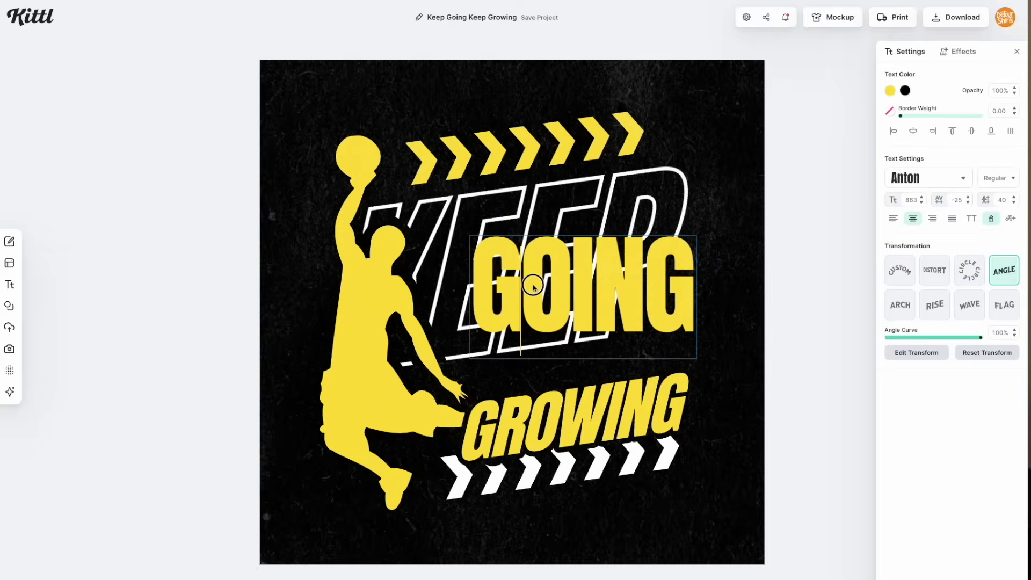
{"action": "key", "text": "ctrl+a"}
{"action": "key", "text": "BackSpace"}
{"action": "type", "text": "MOVING"}
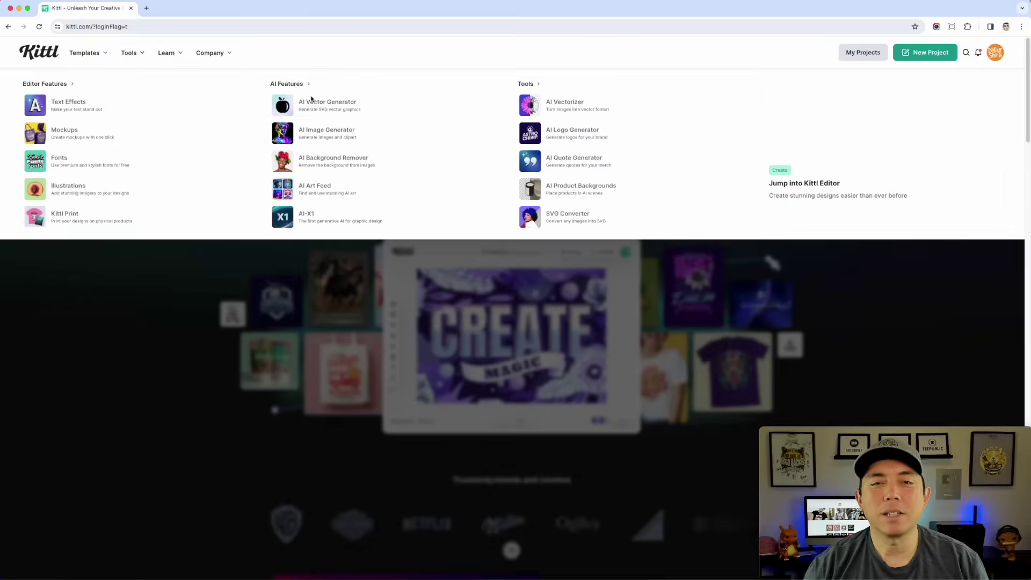
Go to the full Kittl Templates gallery, 'What do you want to create?', and start a template search.
{"action": "scroll", "coordinate": [392, 208], "scroll_direction": "down", "scroll_amount": 12}
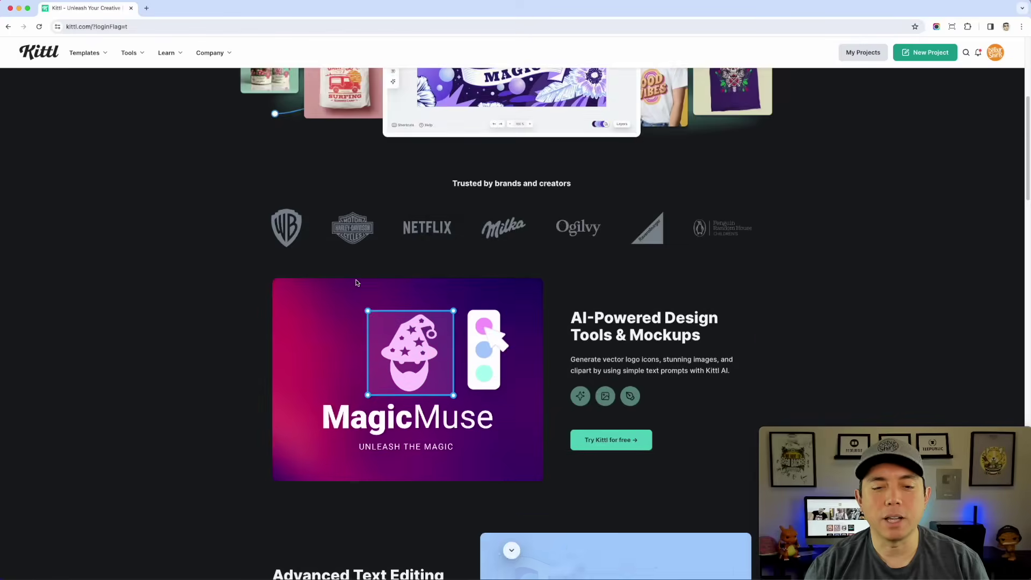
{"action": "scroll", "coordinate": [315, 323], "scroll_direction": "up", "scroll_amount": 12}
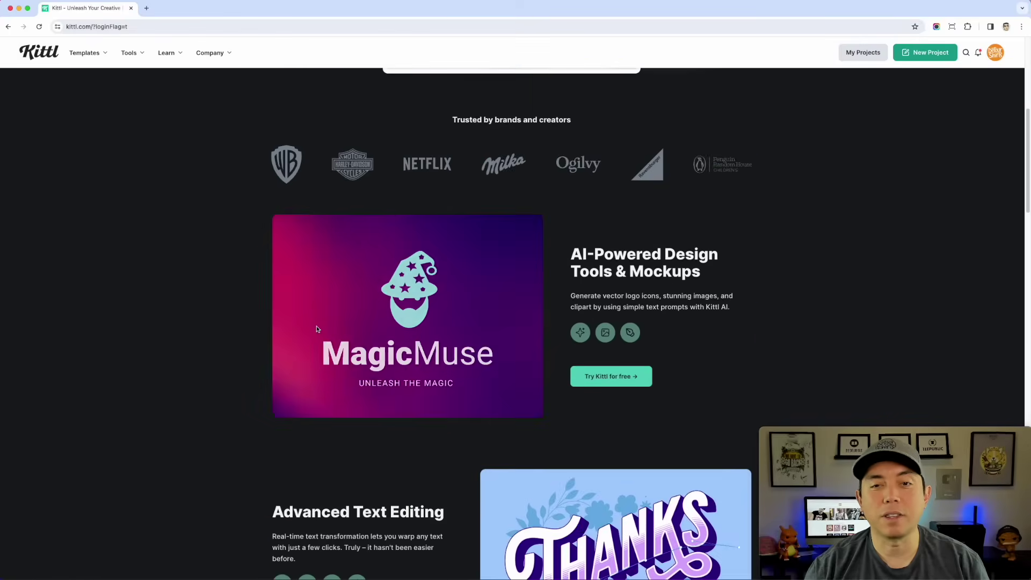
{"action": "scroll", "coordinate": [317, 330], "scroll_direction": "up", "scroll_amount": 1}
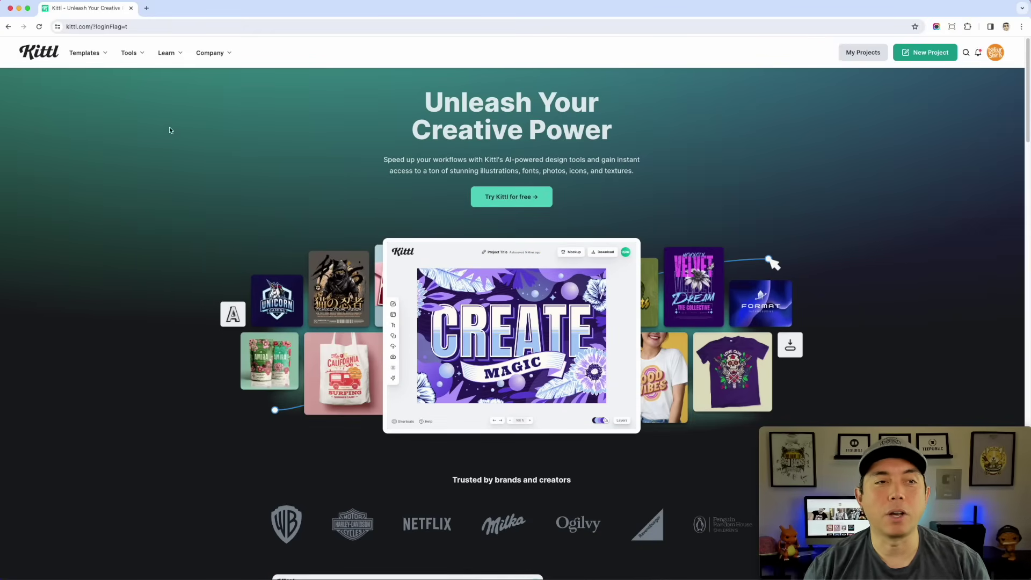
{"action": "mouse_move", "coordinate": [85, 54]}
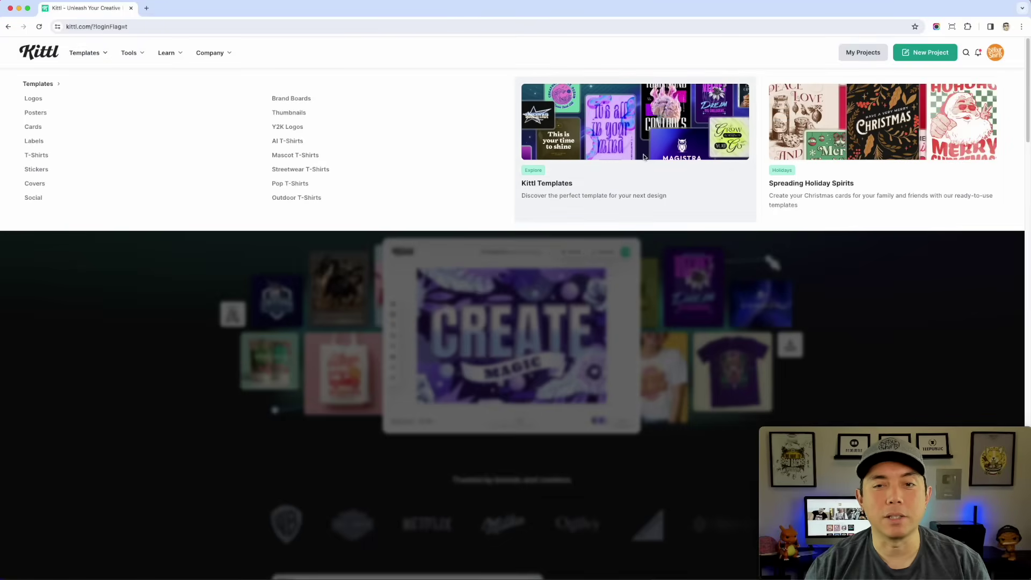
{"action": "left_click", "coordinate": [587, 109]}
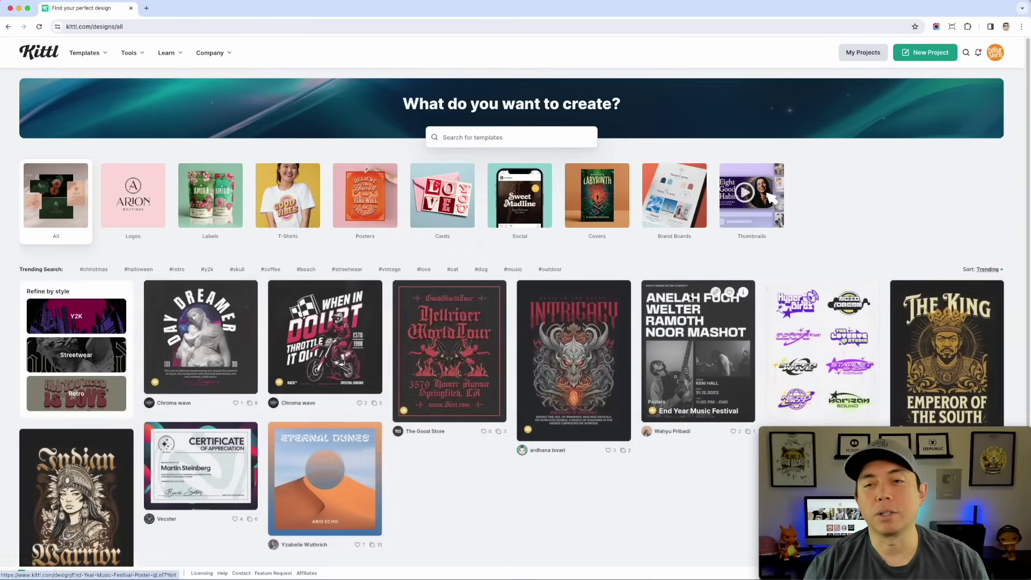
{"action": "scroll", "coordinate": [672, 322], "scroll_direction": "down", "scroll_amount": 5}
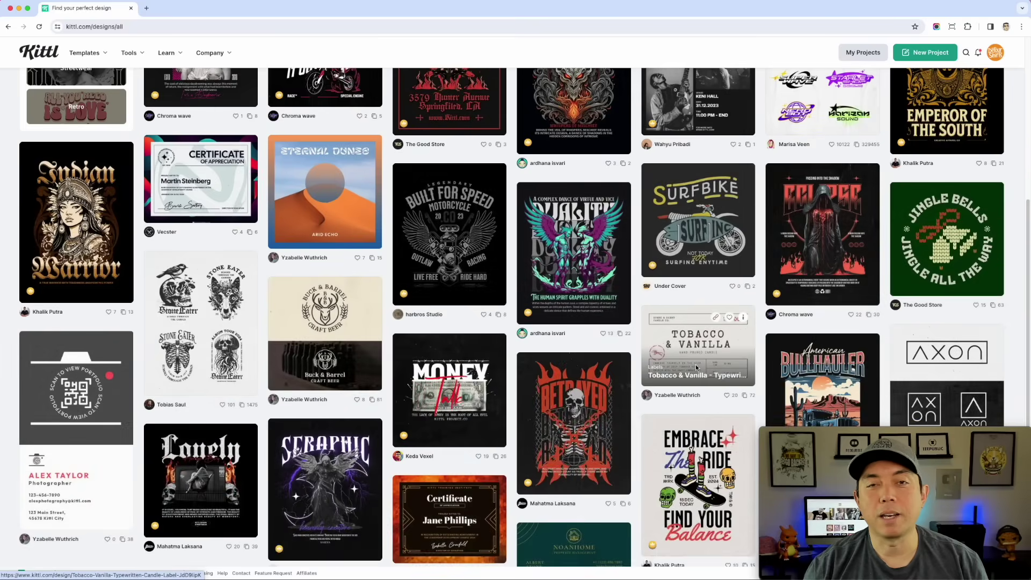
{"action": "scroll", "coordinate": [697, 368], "scroll_direction": "up", "scroll_amount": 5}
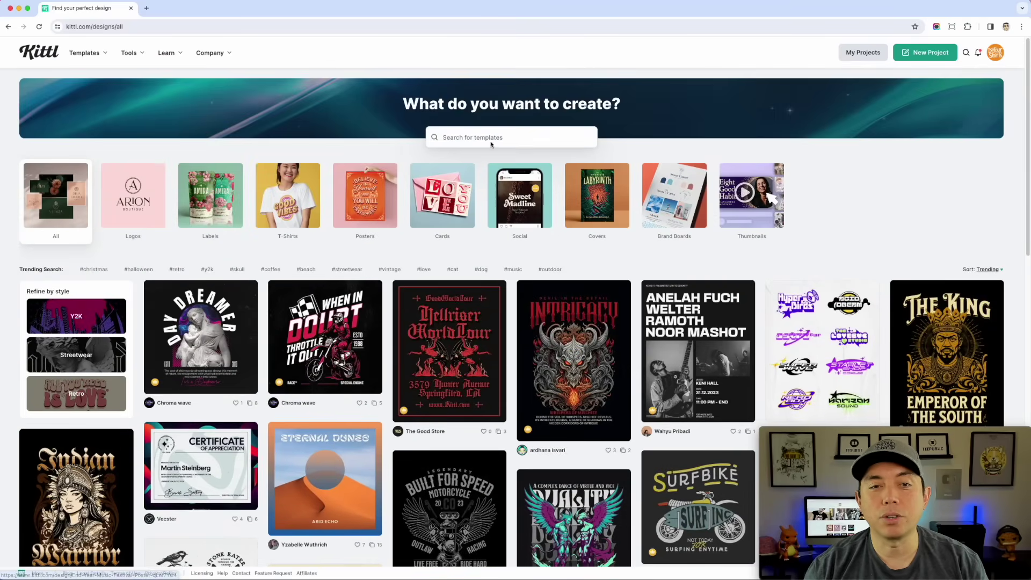
{"action": "left_click", "coordinate": [457, 137]}
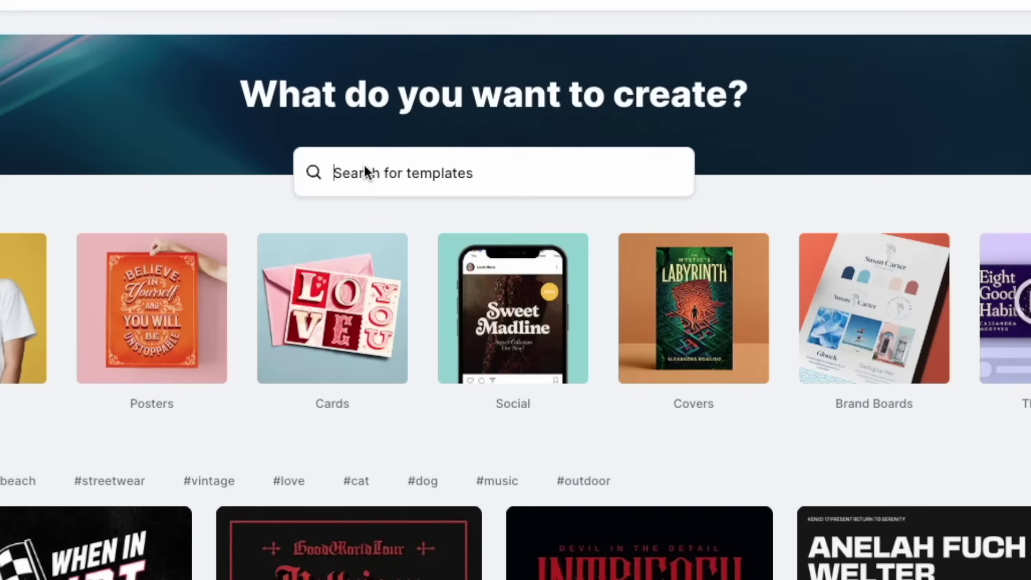
Search the templates for 'motivational quotes' using the suggestion from 'moti'.
{"action": "type", "text": "mo"}
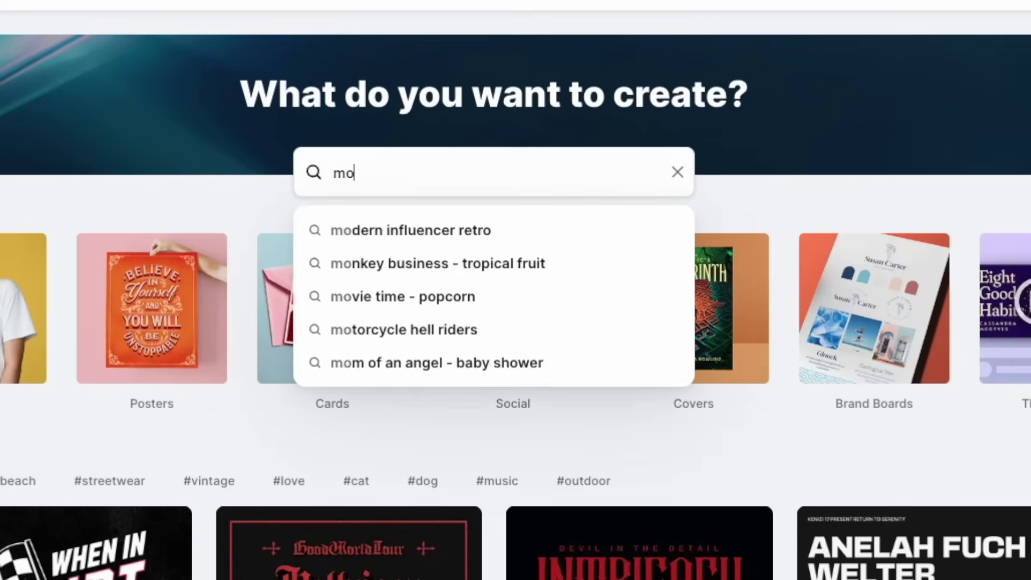
{"action": "type", "text": "ti"}
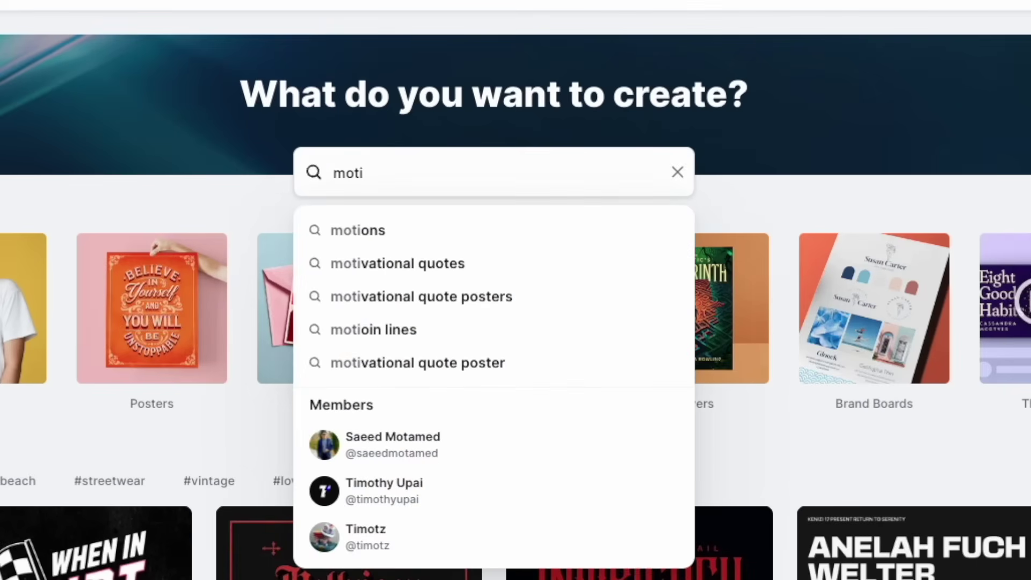
{"action": "left_click", "coordinate": [427, 261]}
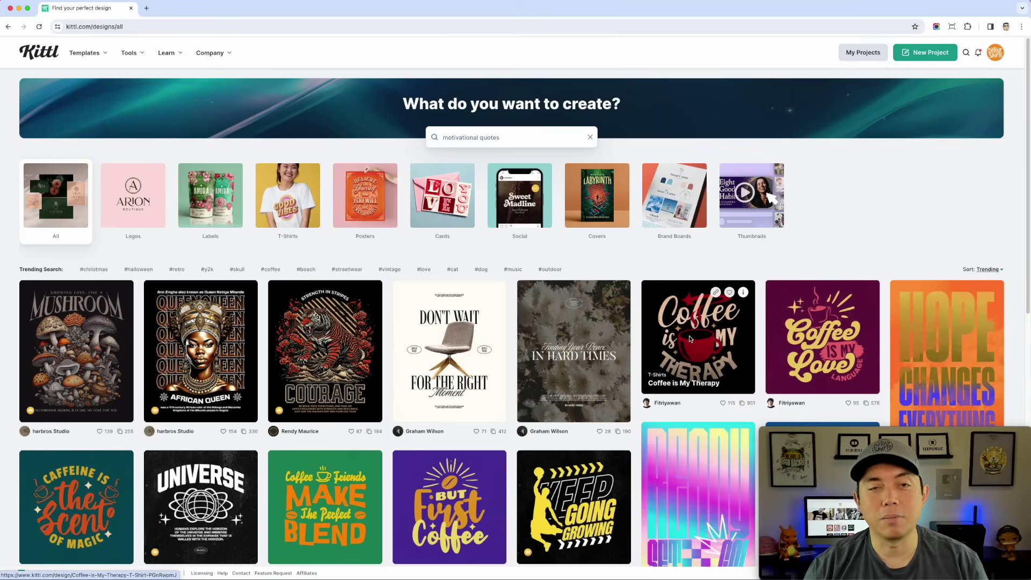
{"action": "scroll", "coordinate": [691, 338], "scroll_direction": "down", "scroll_amount": 7}
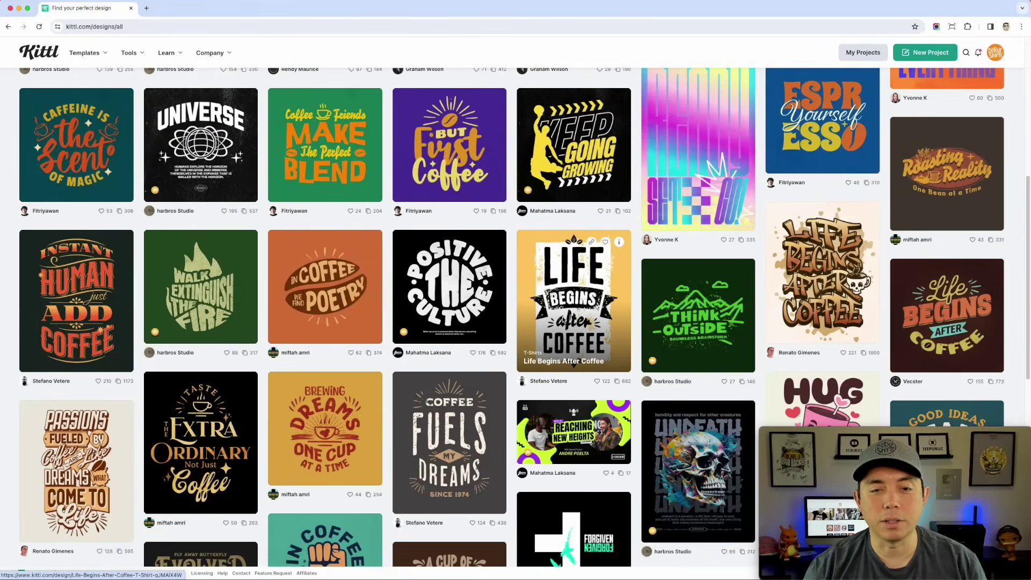
{"action": "scroll", "coordinate": [580, 305], "scroll_direction": "down", "scroll_amount": 1}
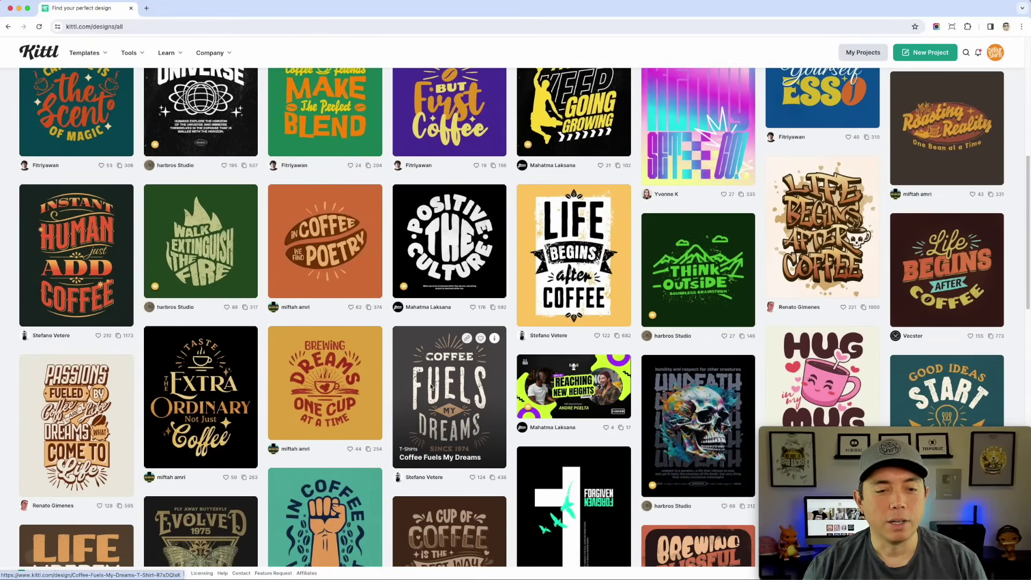
{"action": "scroll", "coordinate": [432, 386], "scroll_direction": "down", "scroll_amount": 2}
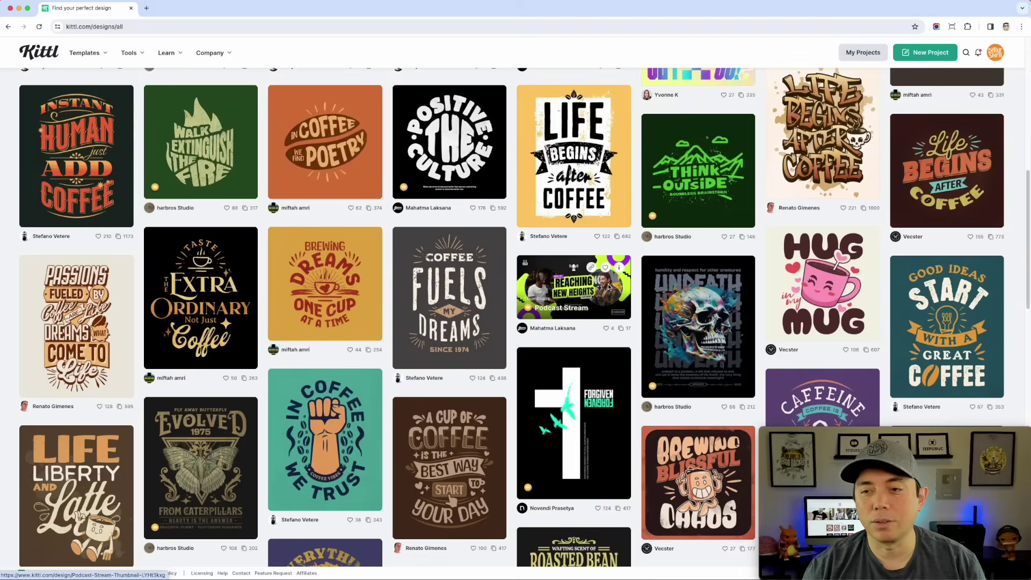
Browse the results, such as 'Believe in Yourself' and 'Dream Big Work Hard'.
{"action": "scroll", "coordinate": [449, 318], "scroll_direction": "down", "scroll_amount": 3}
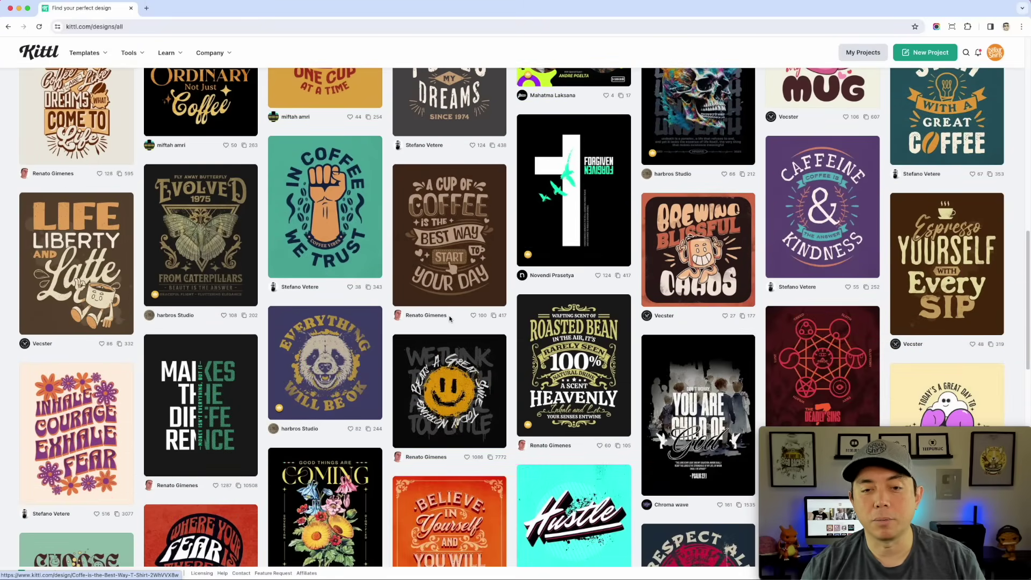
{"action": "scroll", "coordinate": [553, 285], "scroll_direction": "down", "scroll_amount": 5}
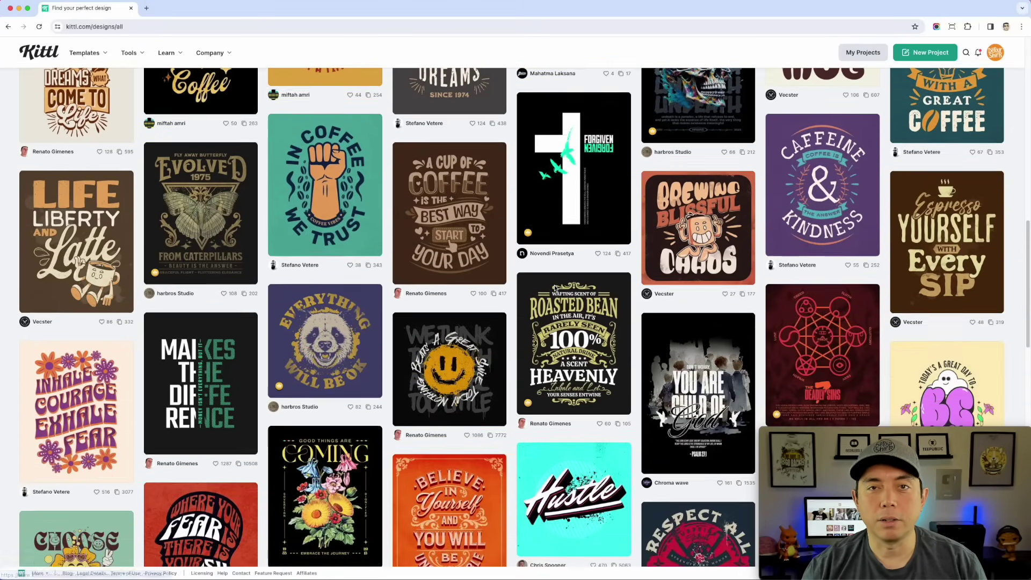
{"action": "scroll", "coordinate": [555, 288], "scroll_direction": "down", "scroll_amount": 5}
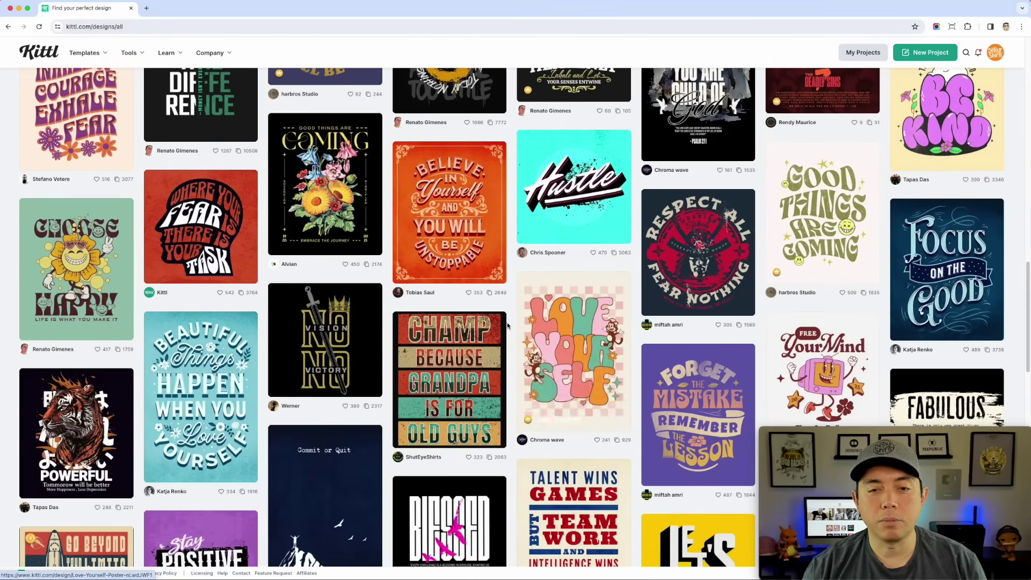
{"action": "scroll", "coordinate": [617, 285], "scroll_direction": "down", "scroll_amount": 3}
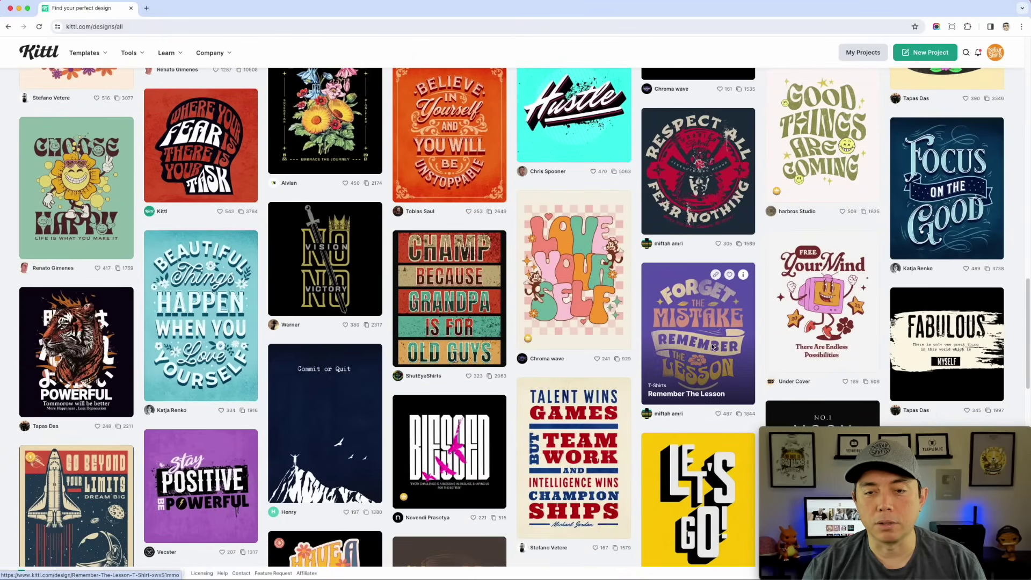
{"action": "scroll", "coordinate": [199, 317], "scroll_direction": "down", "scroll_amount": 5}
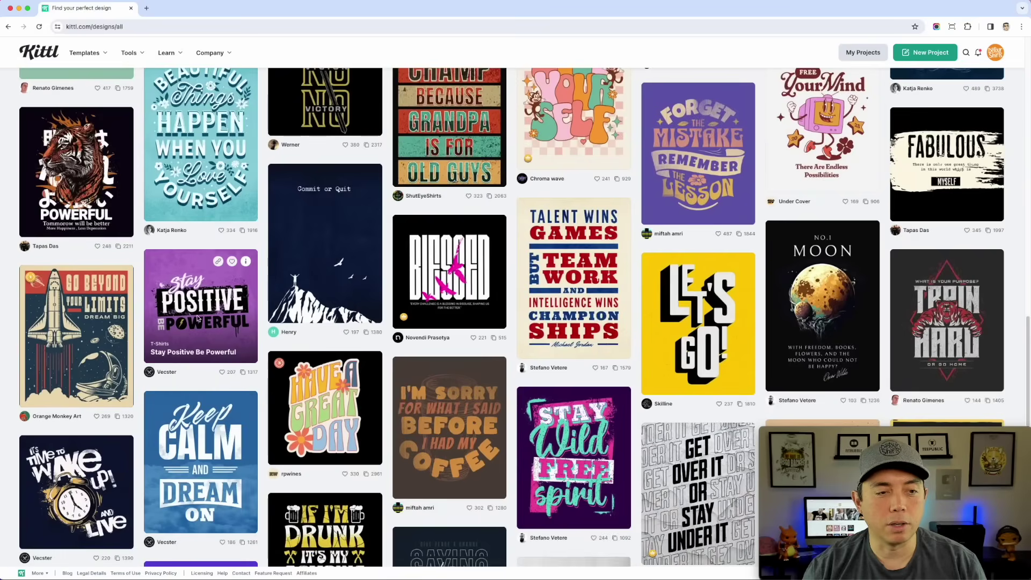
{"action": "scroll", "coordinate": [198, 318], "scroll_direction": "down", "scroll_amount": 15}
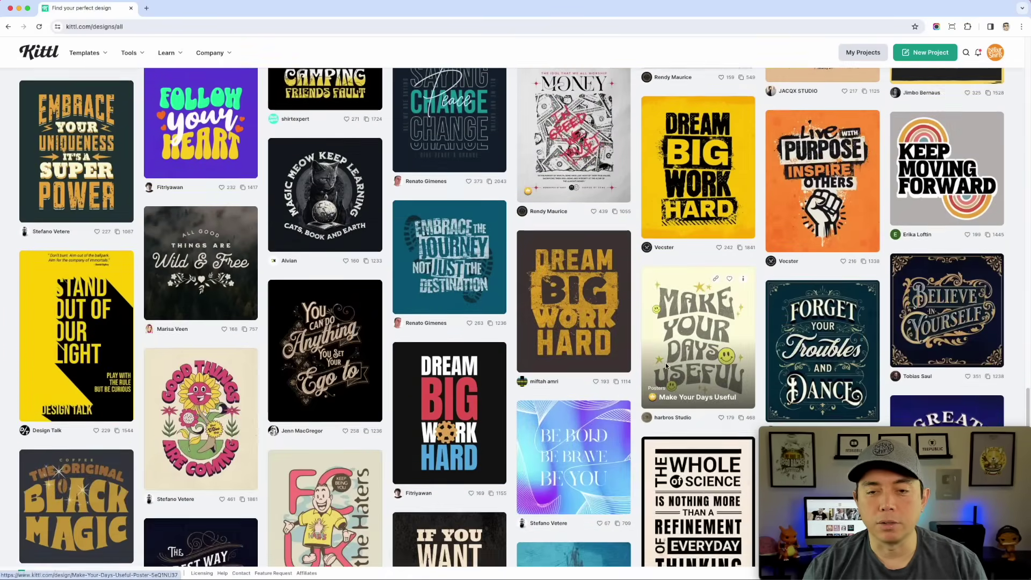
{"action": "scroll", "coordinate": [665, 363], "scroll_direction": "down", "scroll_amount": 9}
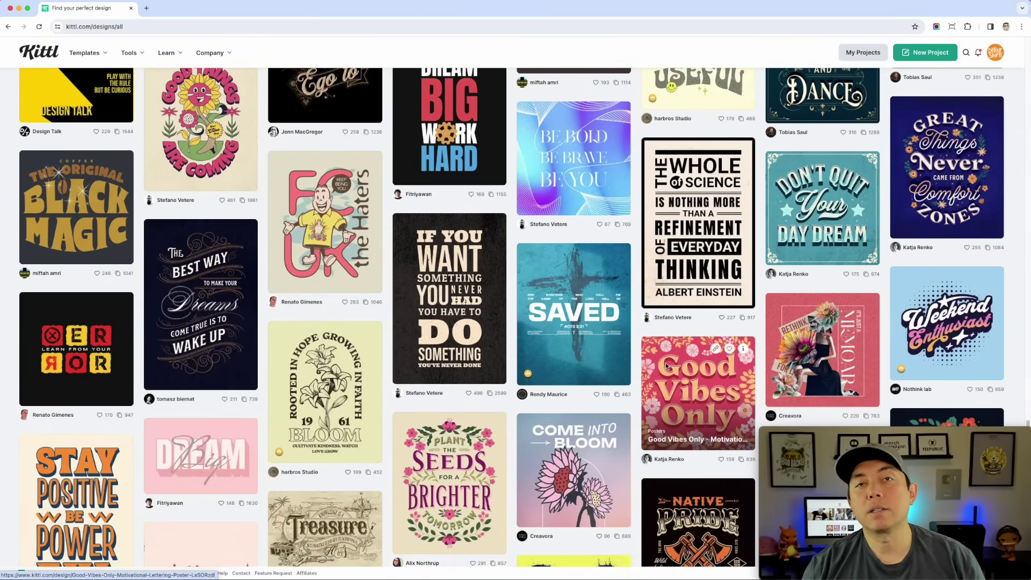
{"action": "scroll", "coordinate": [665, 362], "scroll_direction": "down", "scroll_amount": 6}
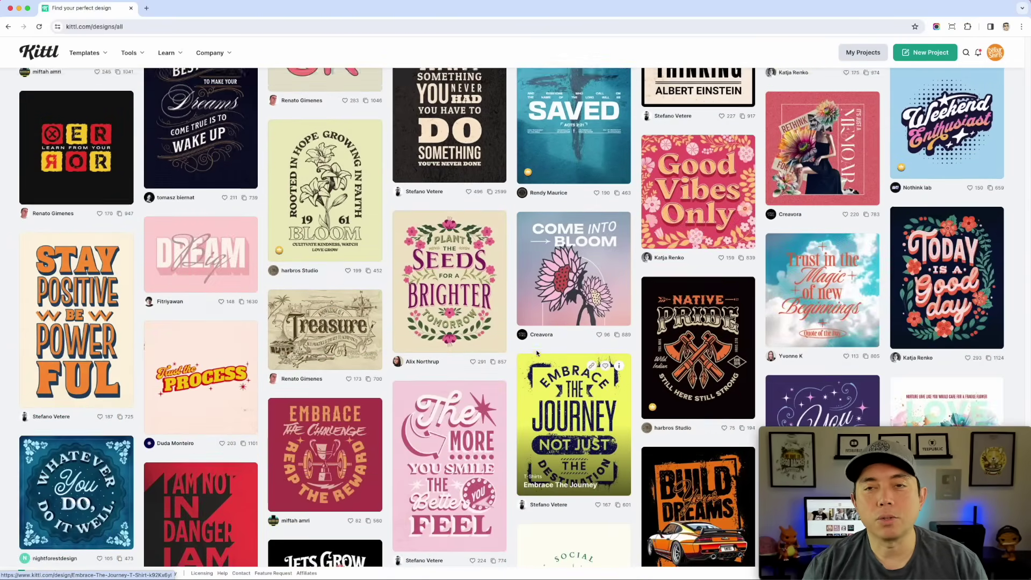
{"action": "scroll", "coordinate": [537, 353], "scroll_direction": "up", "scroll_amount": 20}
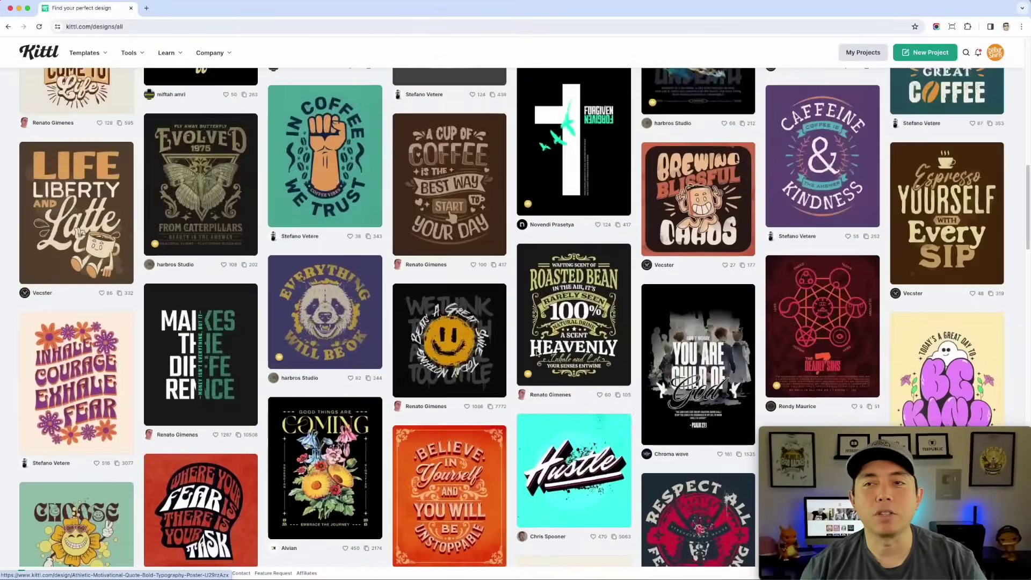
{"action": "scroll", "coordinate": [537, 353], "scroll_direction": "up", "scroll_amount": 15}
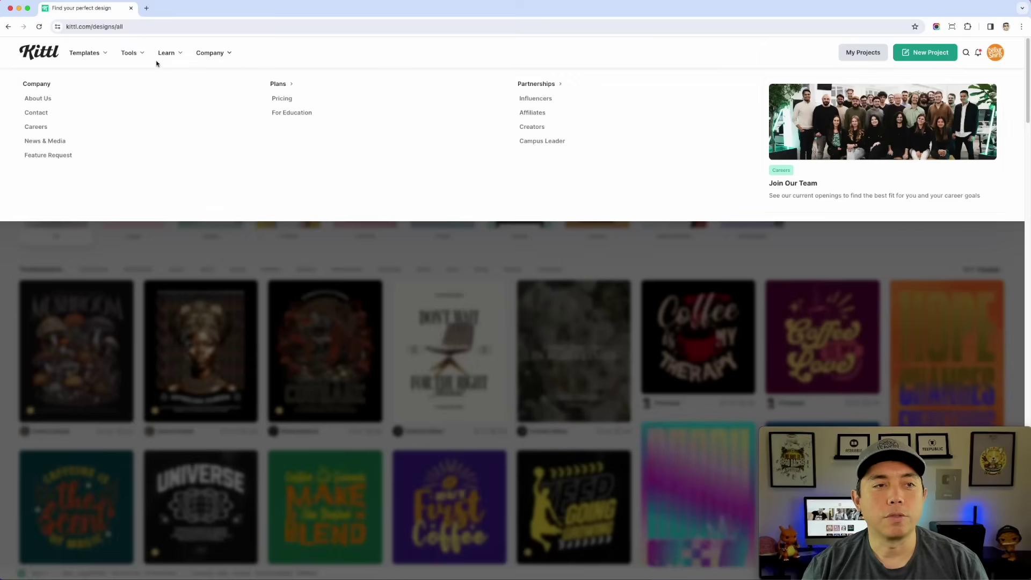
Launch the AI Quote Generator from the Tools menu and start generating quotes.
{"action": "mouse_move", "coordinate": [138, 56]}
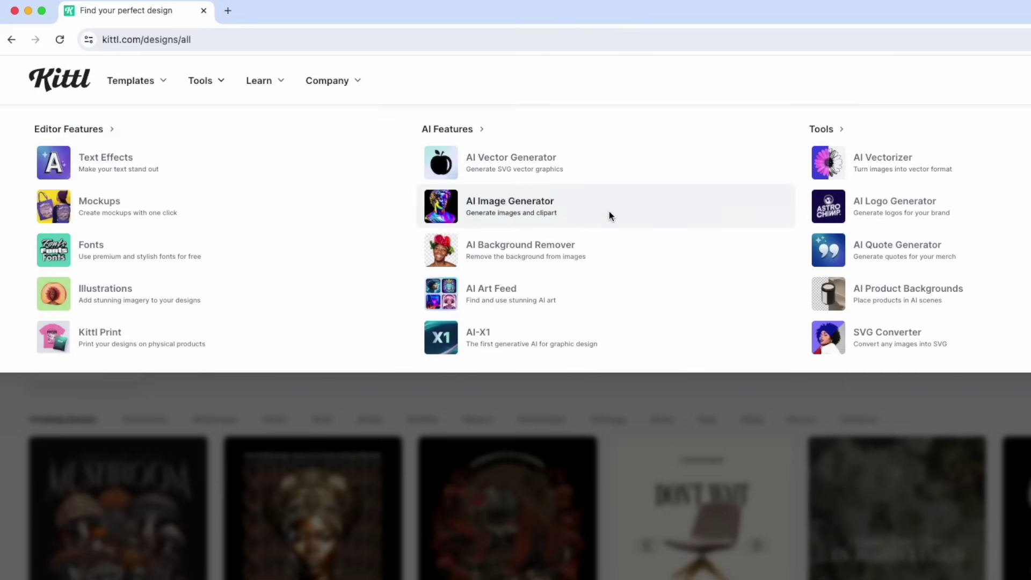
{"action": "left_click", "coordinate": [902, 245]}
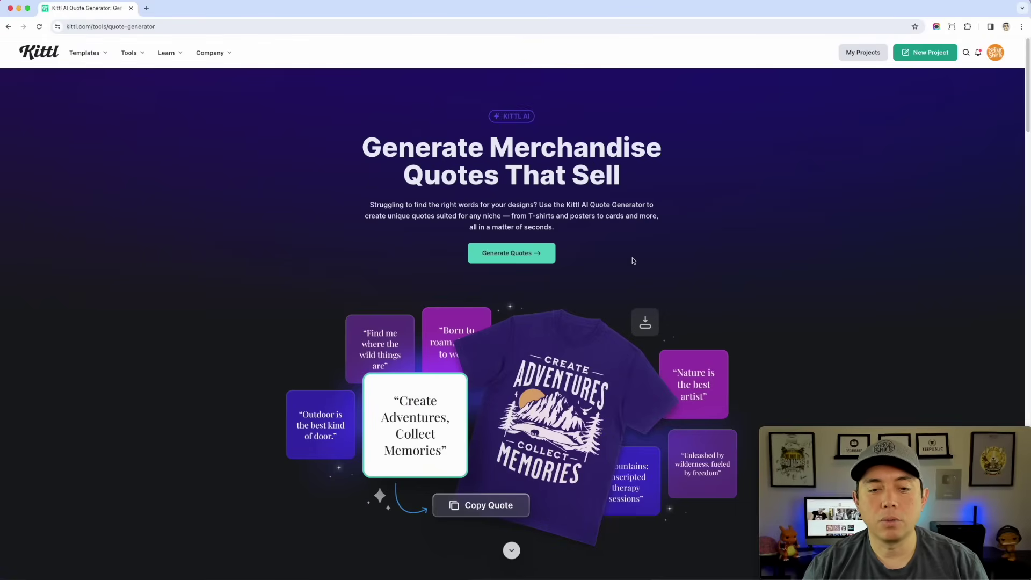
{"action": "scroll", "coordinate": [633, 261], "scroll_direction": "down", "scroll_amount": 2}
{"action": "scroll", "coordinate": [633, 261], "scroll_direction": "down", "scroll_amount": 1}
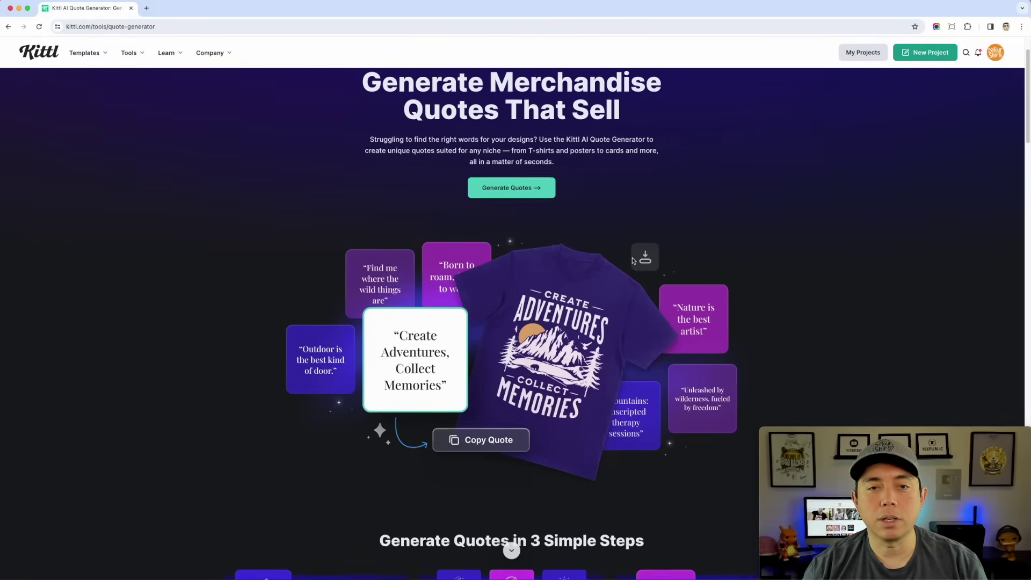
{"action": "left_click", "coordinate": [521, 184]}
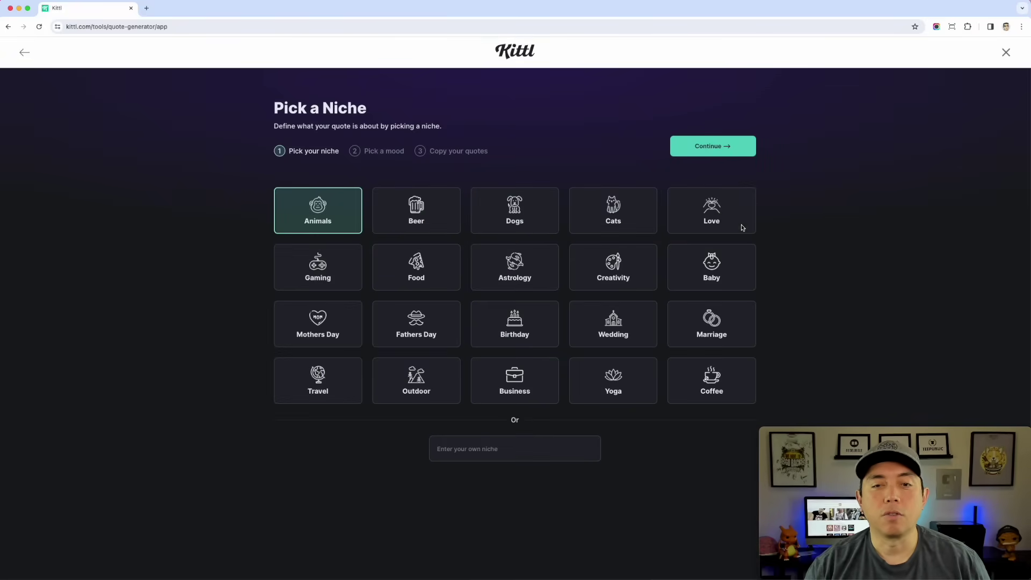
Enter 'Exercise' as the custom niche and continue to the mood step.
{"action": "left_click", "coordinate": [466, 451]}
{"action": "type", "text": "E"}
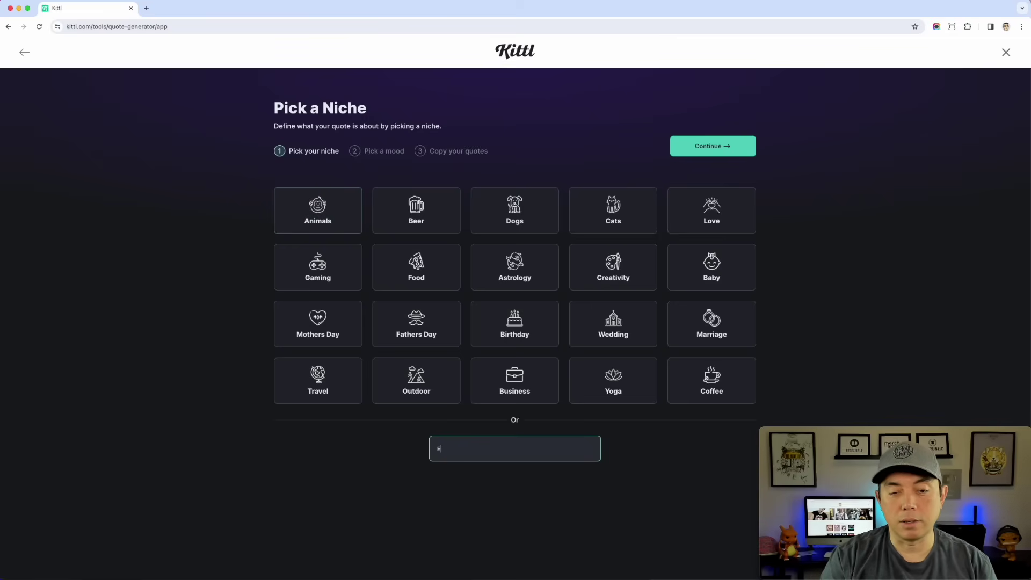
{"action": "type", "text": "xercise"}
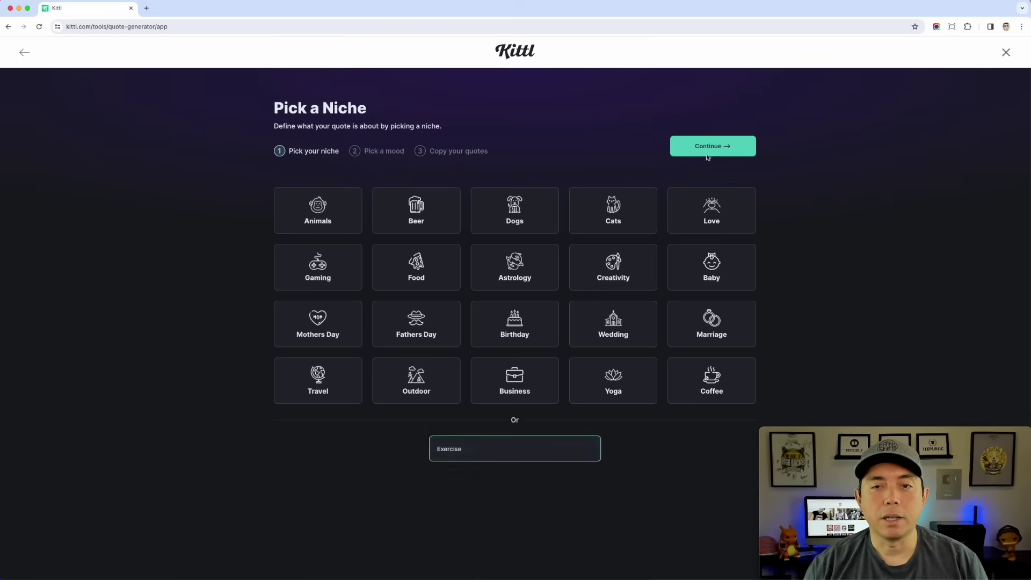
{"action": "left_click", "coordinate": [722, 149]}
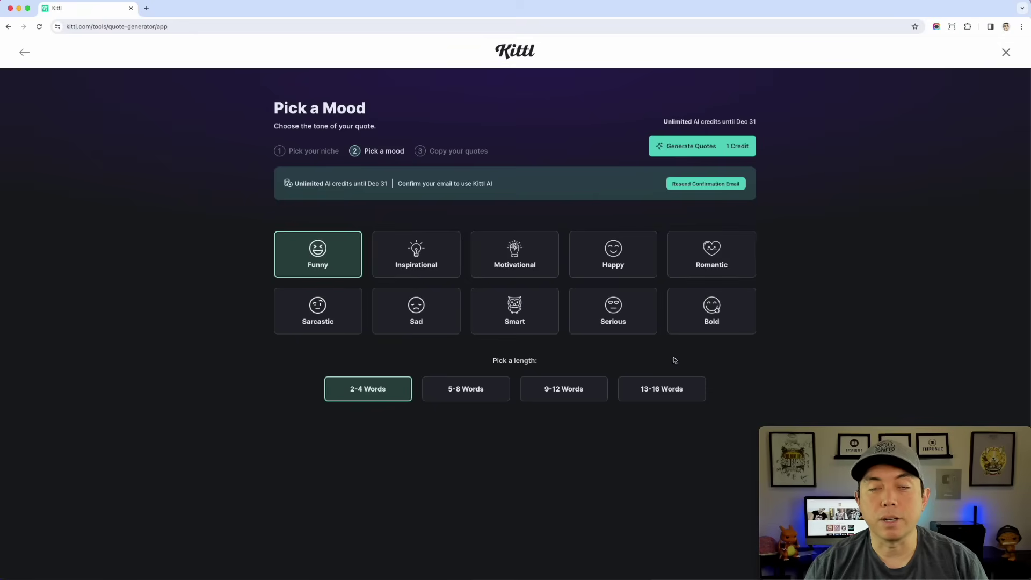
Choose the Motivational mood with 2–4 word length and generate the exercise quotes.
{"action": "left_click", "coordinate": [514, 260]}
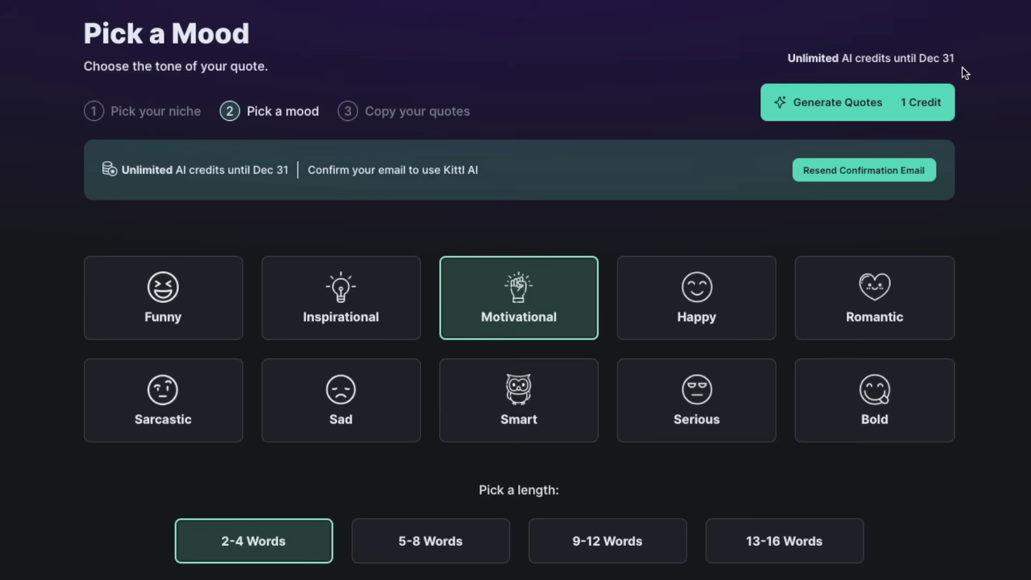
{"action": "left_click", "coordinate": [840, 102]}
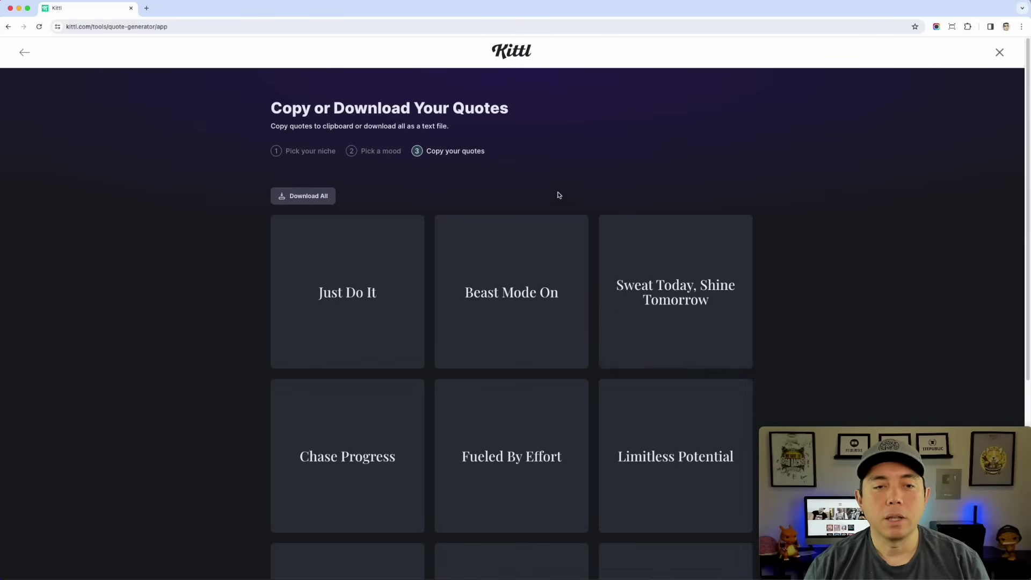
Copy the generated quote 'Sweat Today, Shine Tomorrow'.
{"action": "mouse_move", "coordinate": [314, 322]}
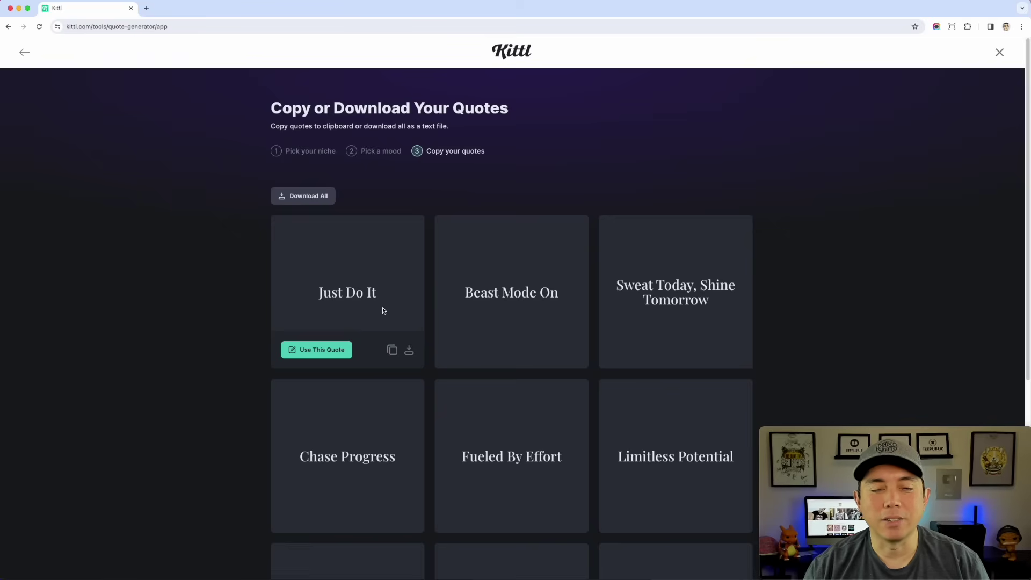
{"action": "scroll", "coordinate": [383, 310], "scroll_direction": "down", "scroll_amount": 4}
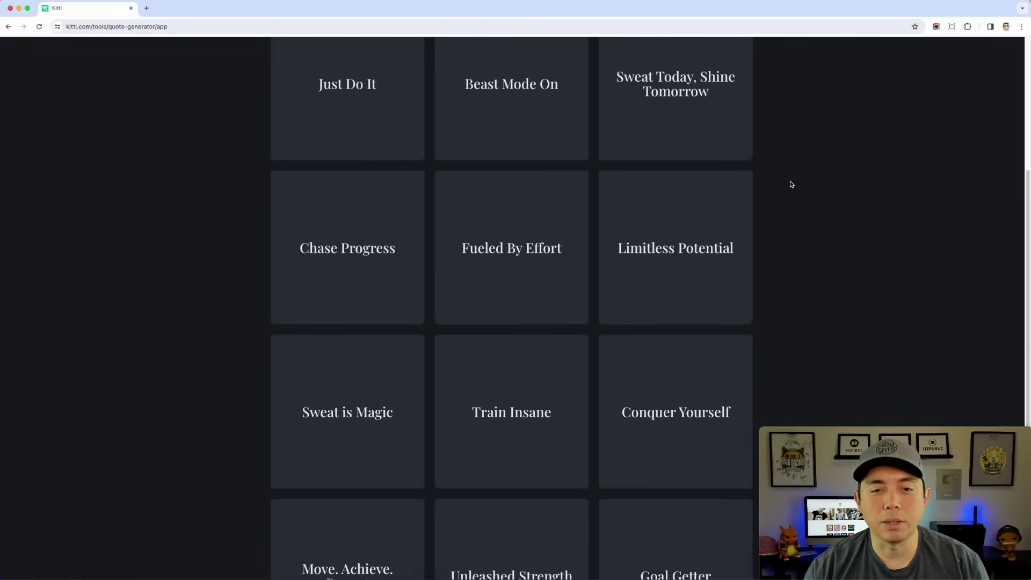
{"action": "scroll", "coordinate": [802, 257], "scroll_direction": "down", "scroll_amount": 2}
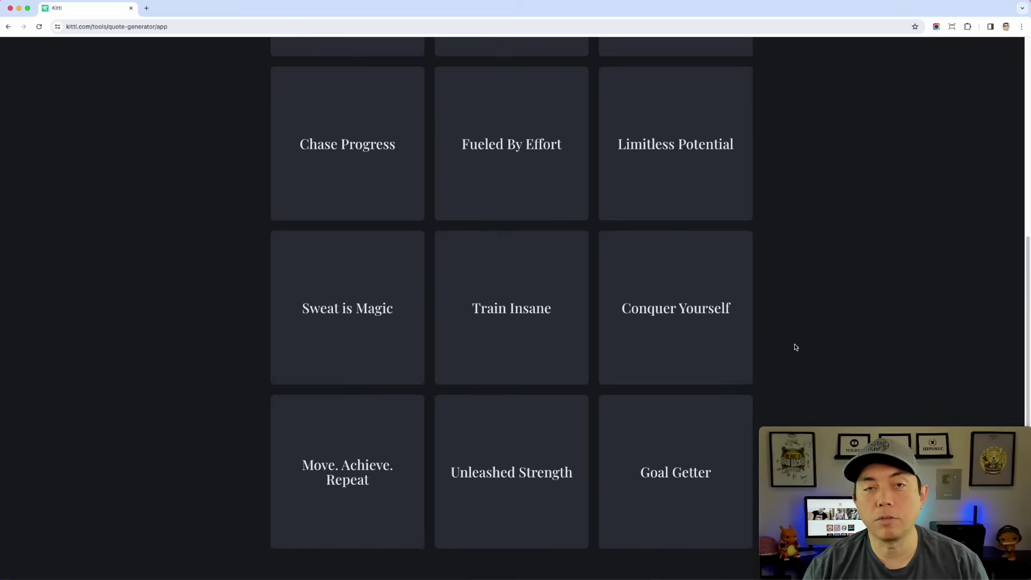
{"action": "scroll", "coordinate": [795, 347], "scroll_direction": "up", "scroll_amount": 3}
{"action": "scroll", "coordinate": [795, 347], "scroll_direction": "up", "scroll_amount": 1}
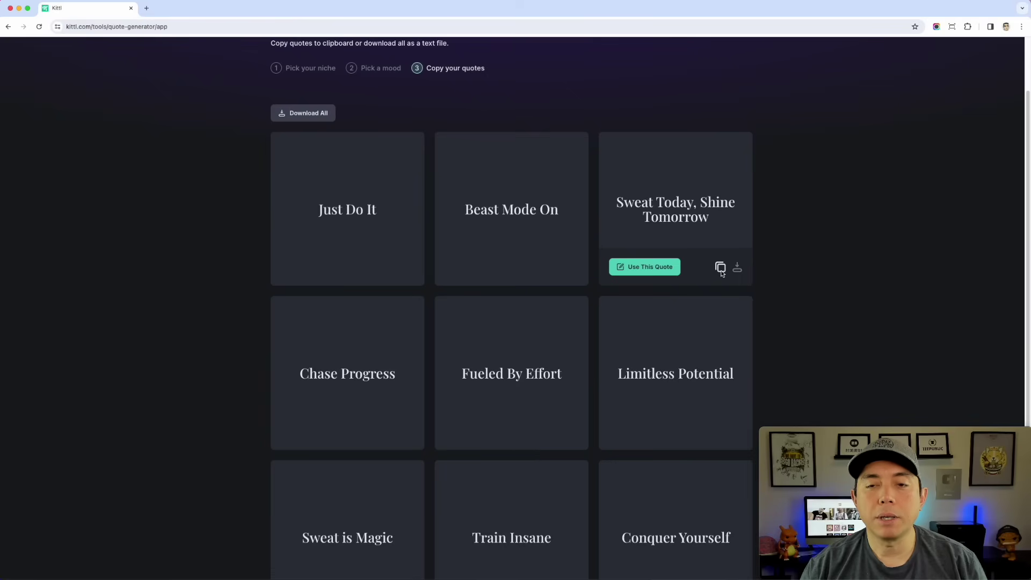
{"action": "left_click", "coordinate": [721, 268]}
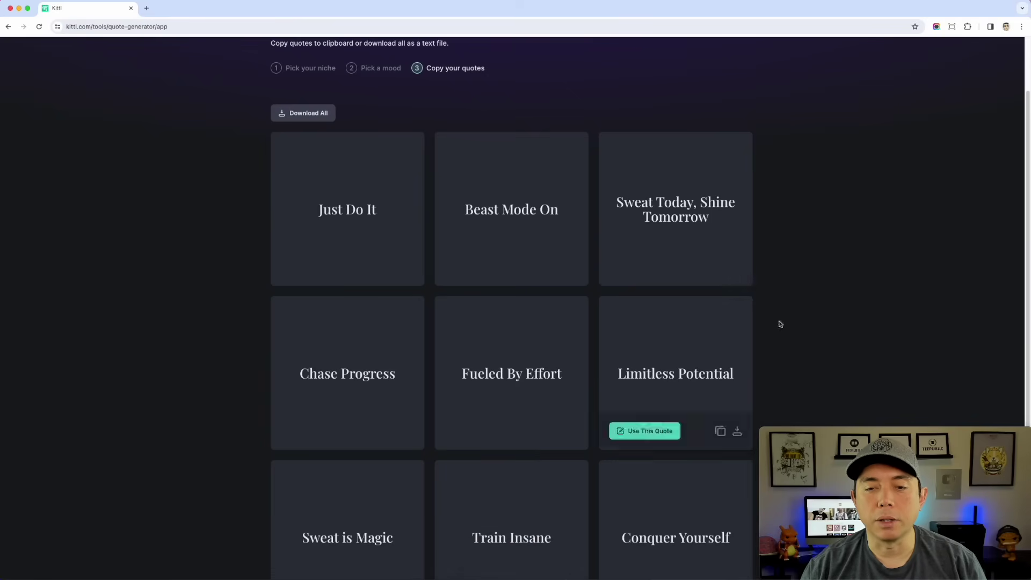
Return to the Kittl home page and go to the design templates gallery.
{"action": "mouse_move", "coordinate": [741, 223]}
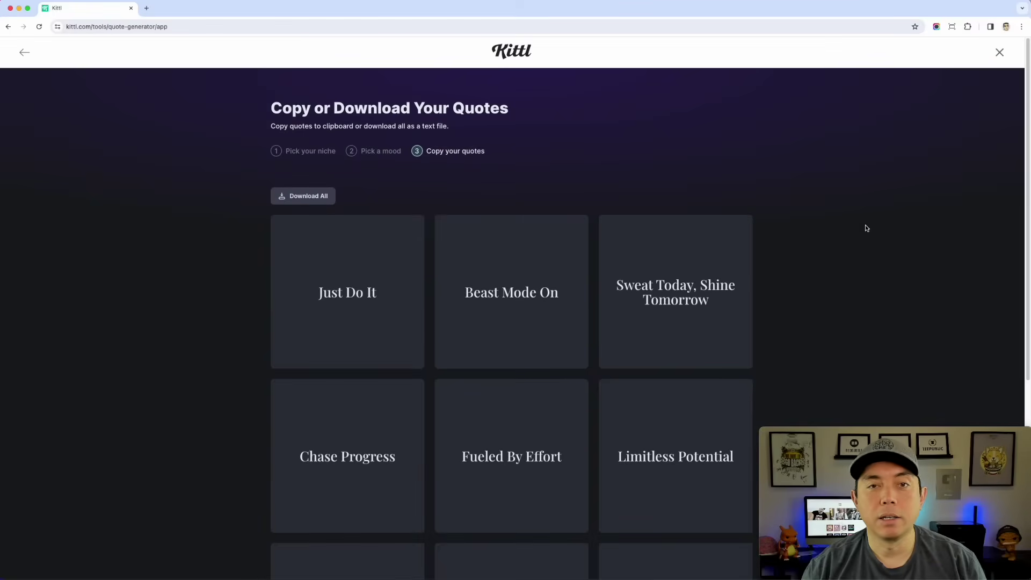
{"action": "left_click", "coordinate": [513, 56]}
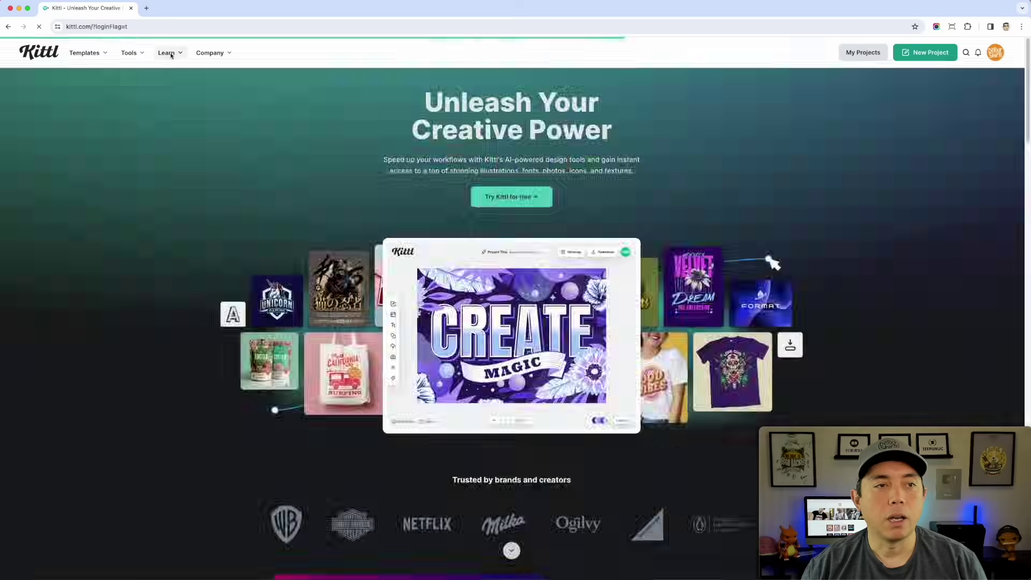
{"action": "mouse_move", "coordinate": [182, 54]}
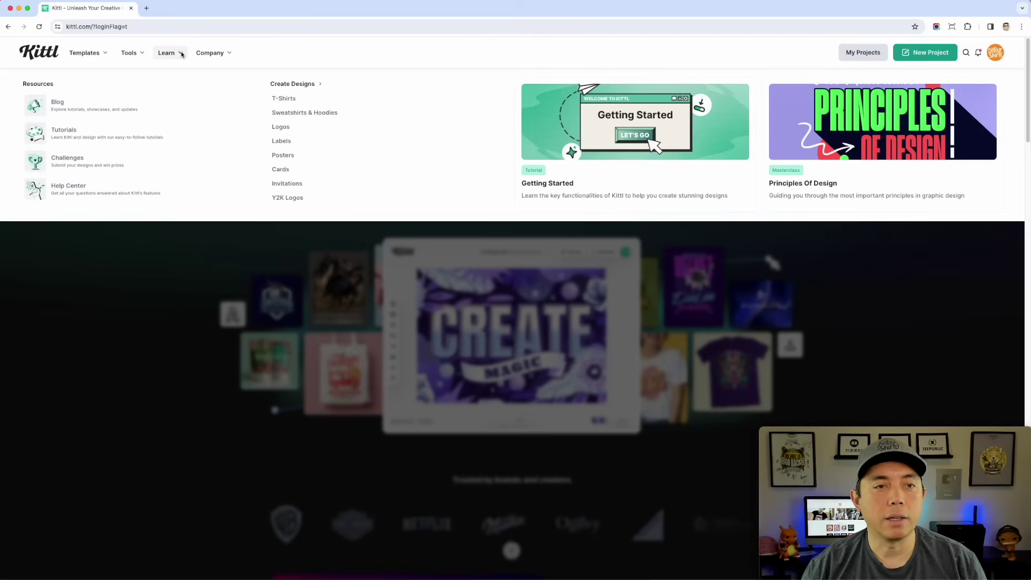
{"action": "mouse_move", "coordinate": [103, 52]}
{"action": "left_click", "coordinate": [636, 138]}
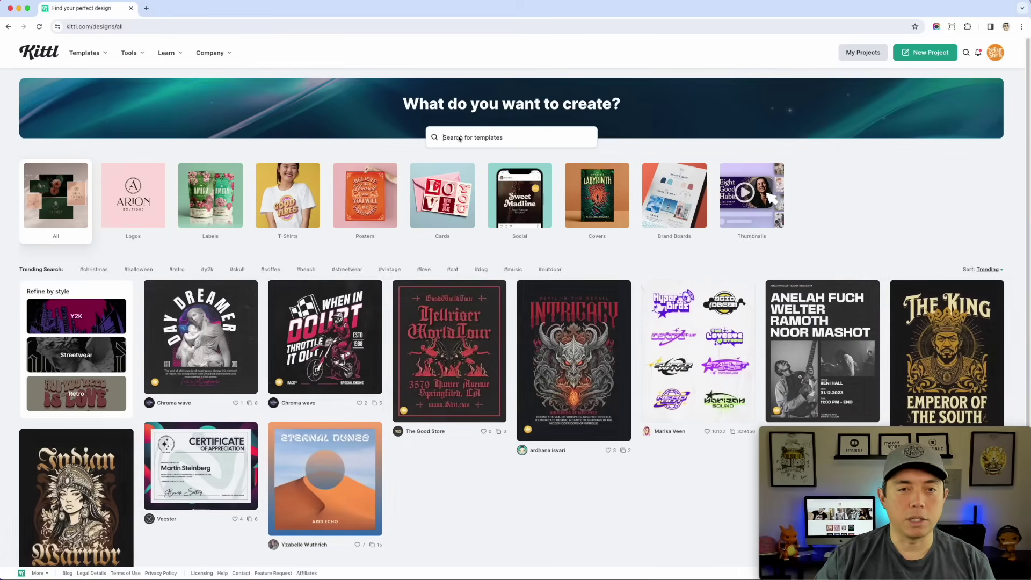
Search the templates for 'motivation'.
{"action": "left_click", "coordinate": [459, 139]}
{"action": "type", "text": "moti"}
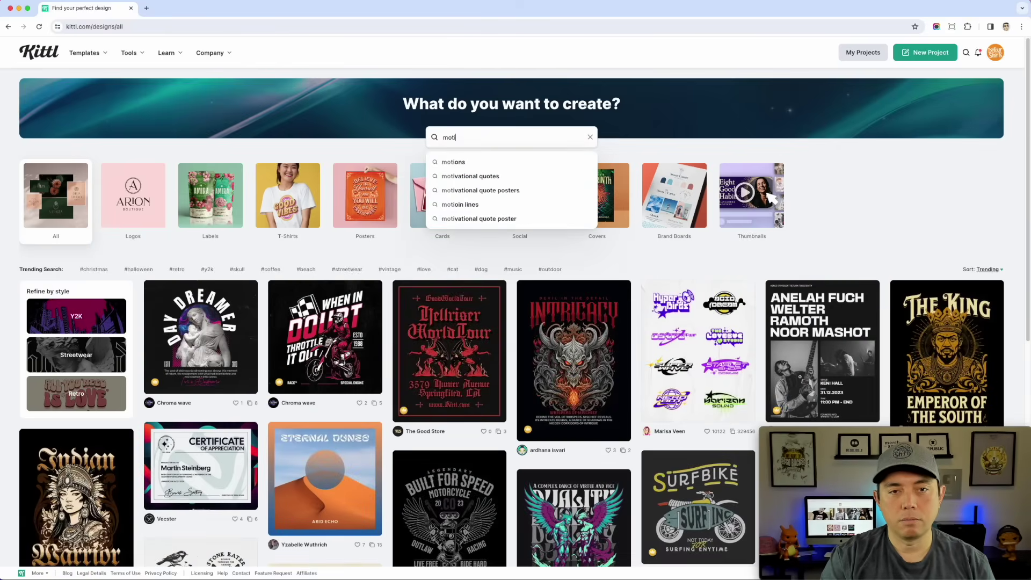
{"action": "type", "text": "vation"}
{"action": "left_click", "coordinate": [463, 162]}
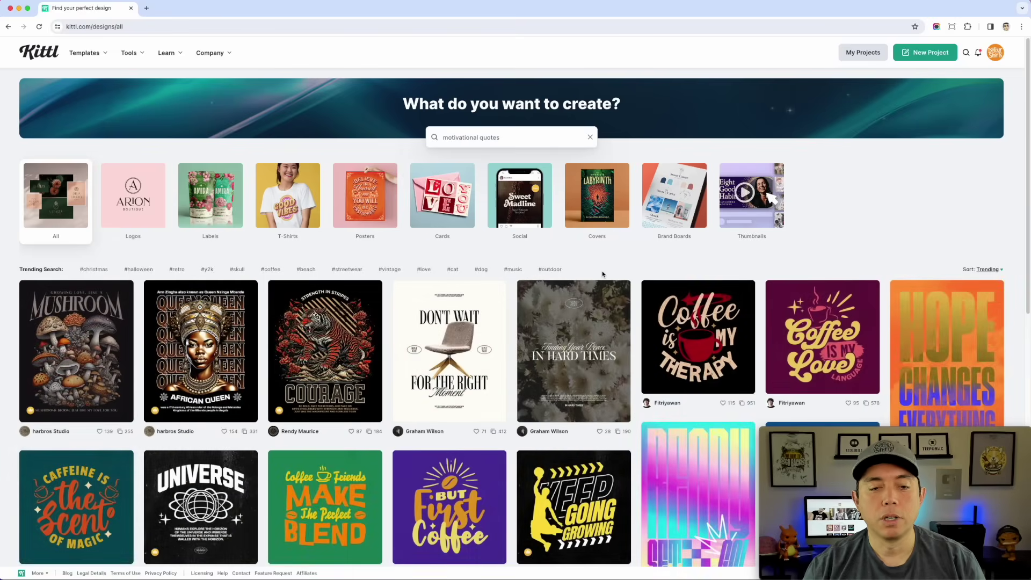
{"action": "scroll", "coordinate": [602, 271], "scroll_direction": "down", "scroll_amount": 5}
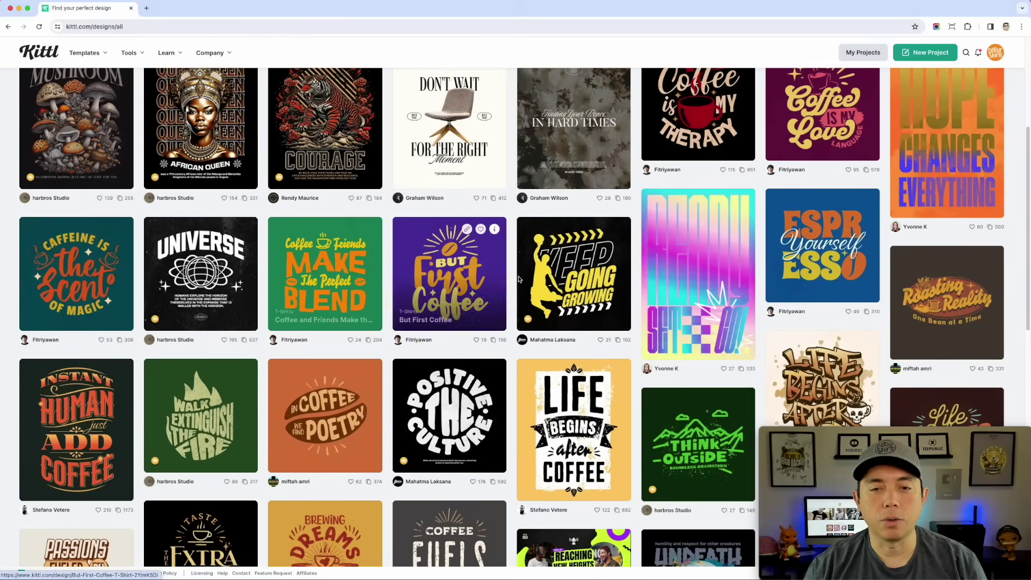
{"action": "scroll", "coordinate": [355, 322], "scroll_direction": "down", "scroll_amount": 3}
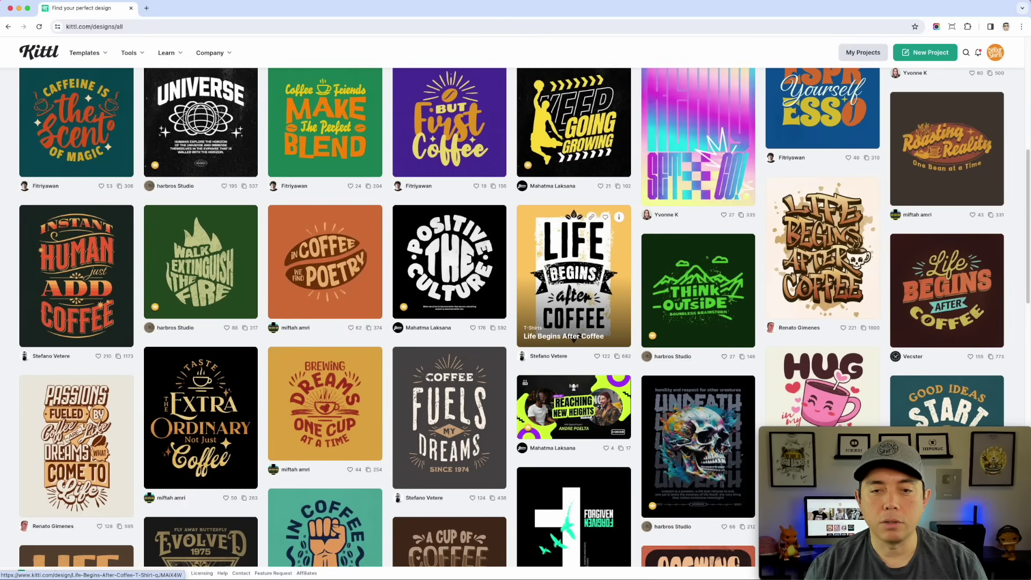
Scroll the results and open the 'Dream Big Work Hard' T-shirt template as a new project.
{"action": "scroll", "coordinate": [462, 299], "scroll_direction": "down", "scroll_amount": 2}
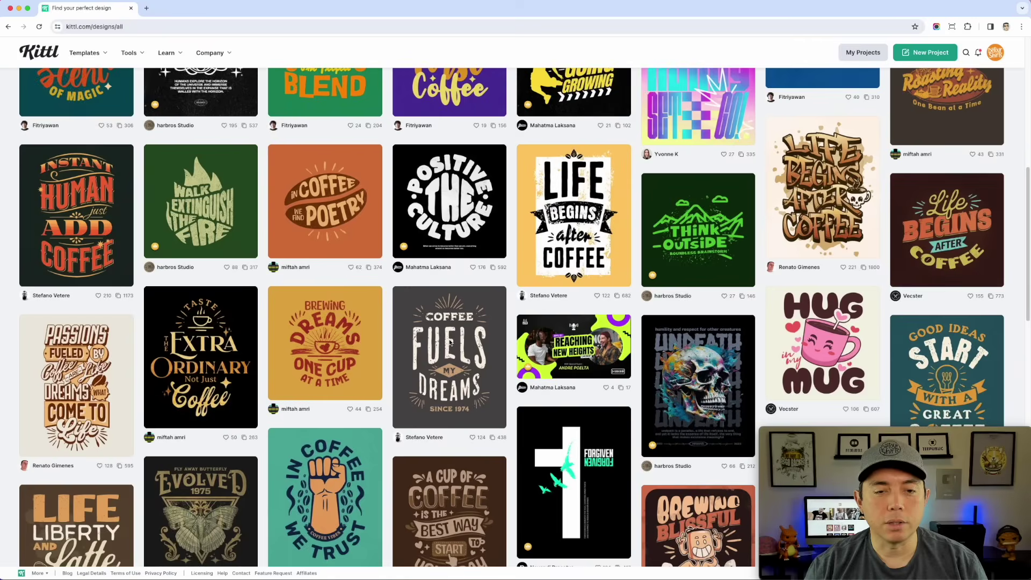
{"action": "scroll", "coordinate": [484, 326], "scroll_direction": "down", "scroll_amount": 1}
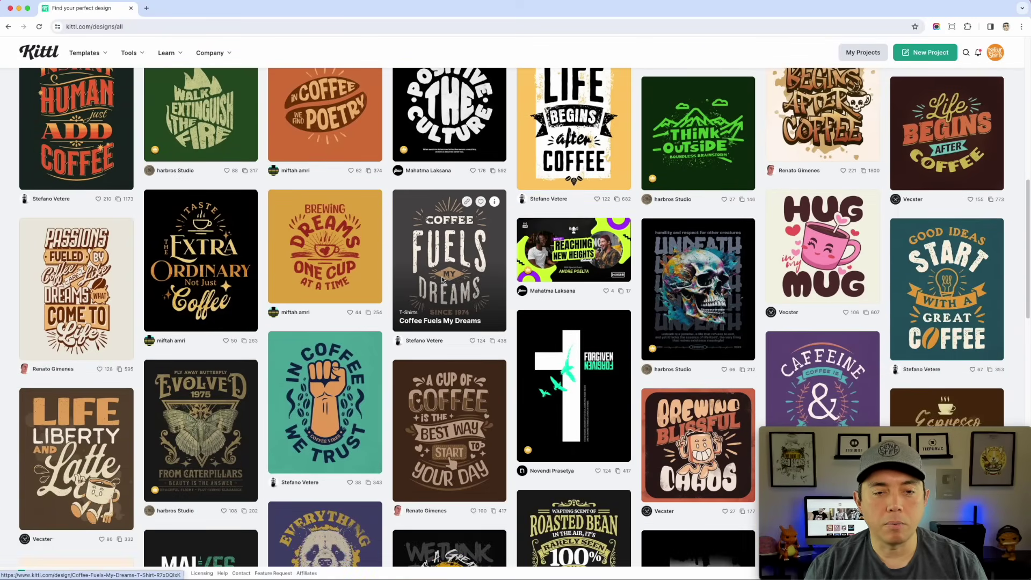
{"action": "scroll", "coordinate": [502, 290], "scroll_direction": "down", "scroll_amount": 4}
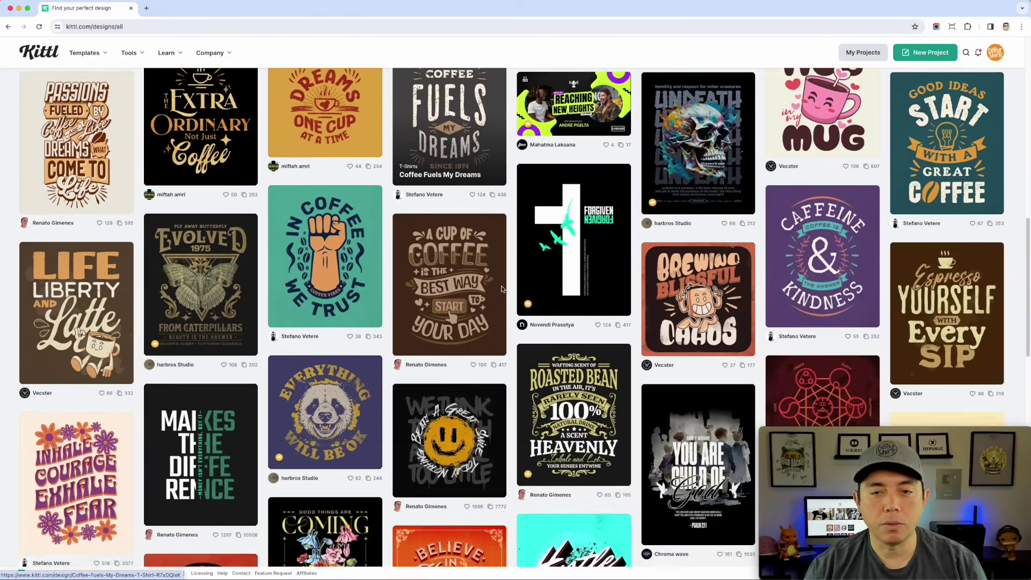
{"action": "scroll", "coordinate": [502, 290], "scroll_direction": "down", "scroll_amount": 5}
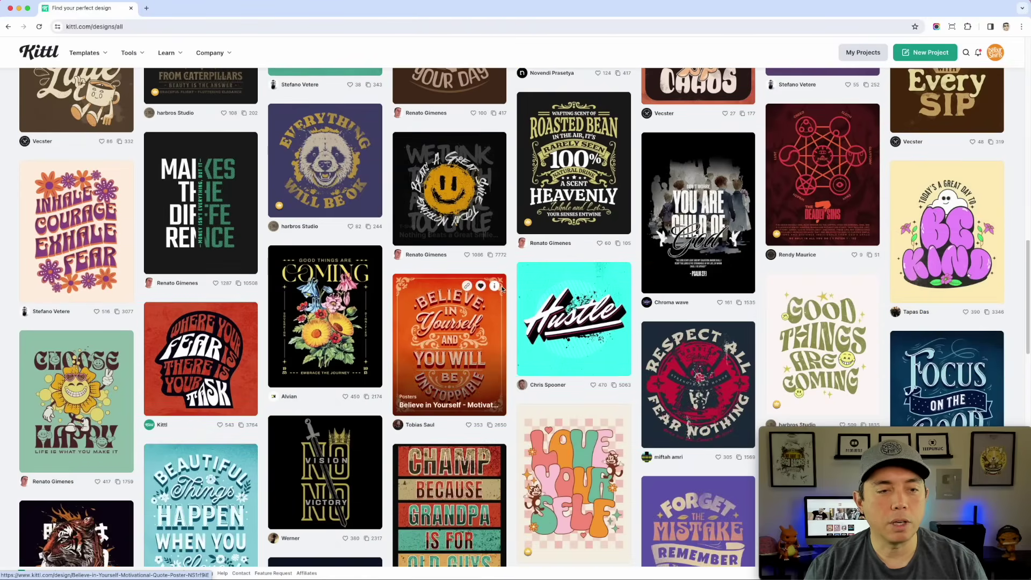
{"action": "scroll", "coordinate": [502, 290], "scroll_direction": "down", "scroll_amount": 1}
{"action": "scroll", "coordinate": [502, 290], "scroll_direction": "down", "scroll_amount": 1}
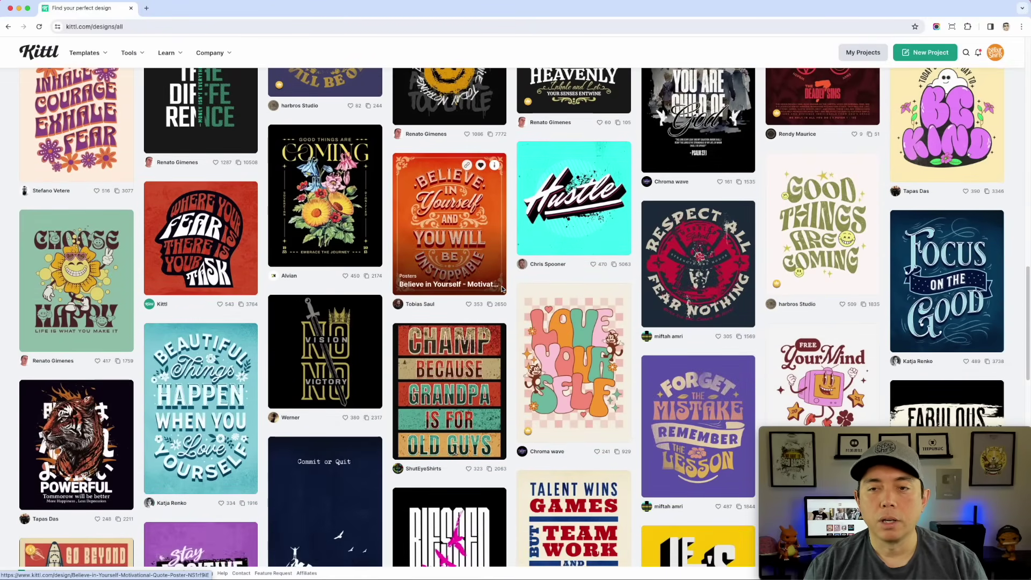
{"action": "scroll", "coordinate": [836, 215], "scroll_direction": "down", "scroll_amount": 1}
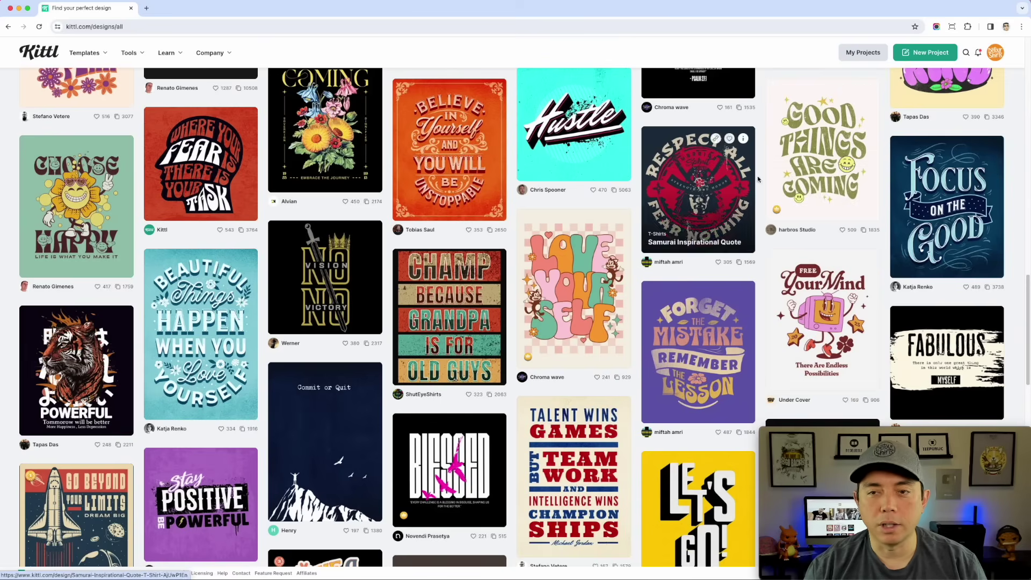
{"action": "scroll", "coordinate": [339, 262], "scroll_direction": "down", "scroll_amount": 1}
{"action": "scroll", "coordinate": [339, 262], "scroll_direction": "down", "scroll_amount": 1}
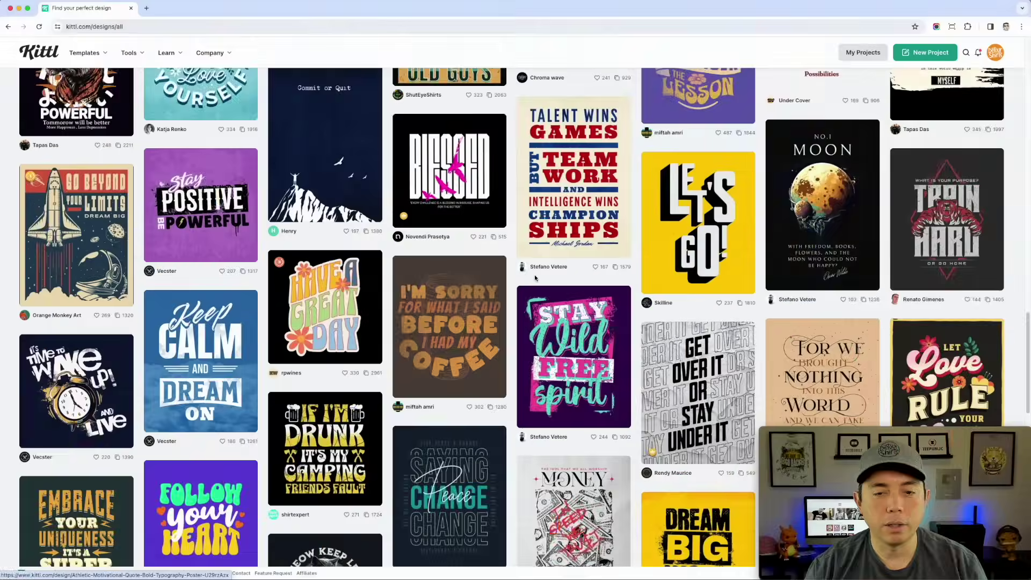
{"action": "scroll", "coordinate": [535, 277], "scroll_direction": "down", "scroll_amount": 5}
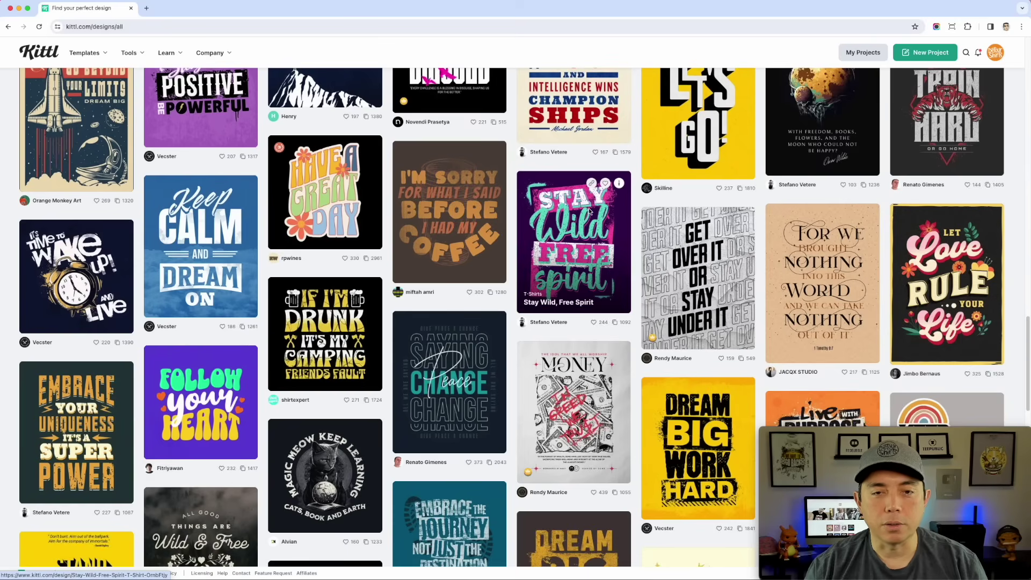
{"action": "scroll", "coordinate": [607, 258], "scroll_direction": "down", "scroll_amount": 1}
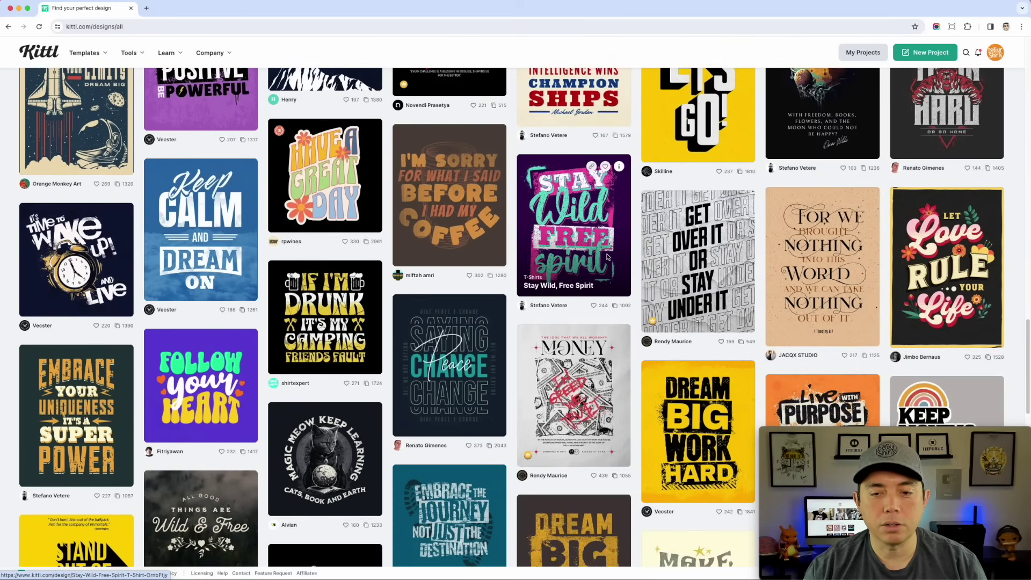
{"action": "scroll", "coordinate": [607, 258], "scroll_direction": "down", "scroll_amount": 4}
{"action": "scroll", "coordinate": [701, 330], "scroll_direction": "down", "scroll_amount": 1}
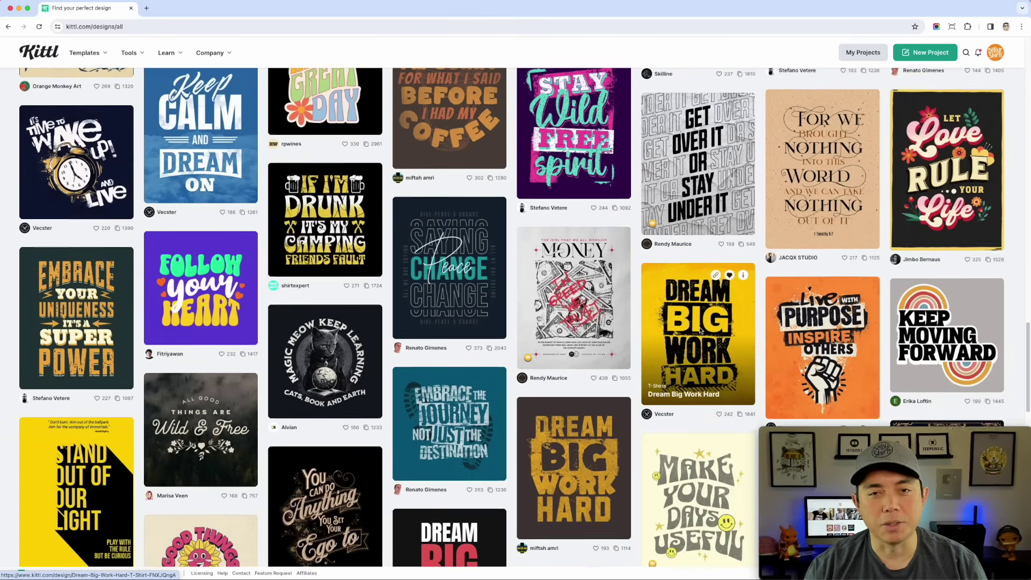
{"action": "scroll", "coordinate": [701, 331], "scroll_direction": "down", "scroll_amount": 1}
{"action": "scroll", "coordinate": [693, 284], "scroll_direction": "down", "scroll_amount": 2}
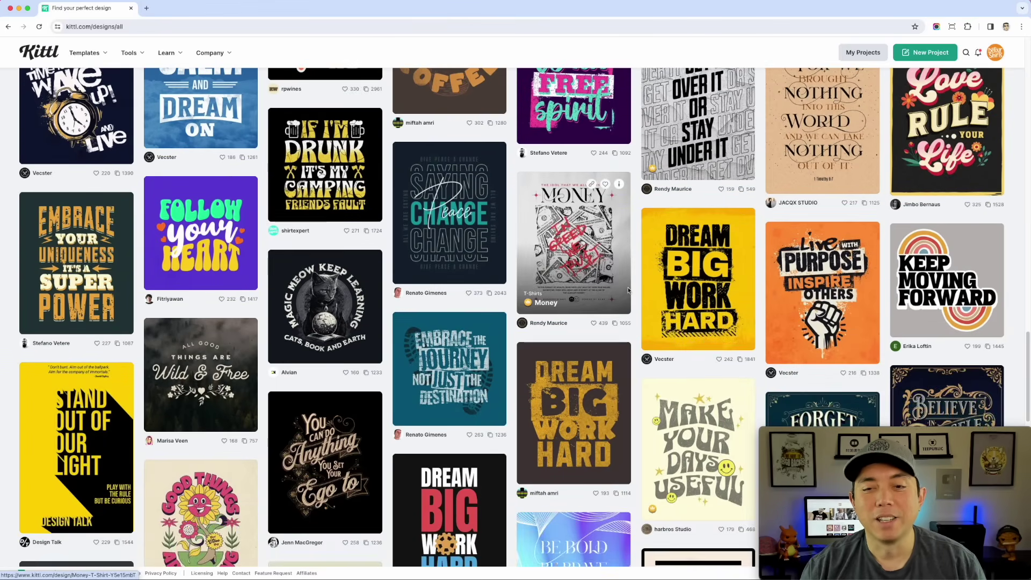
{"action": "left_click", "coordinate": [691, 267]}
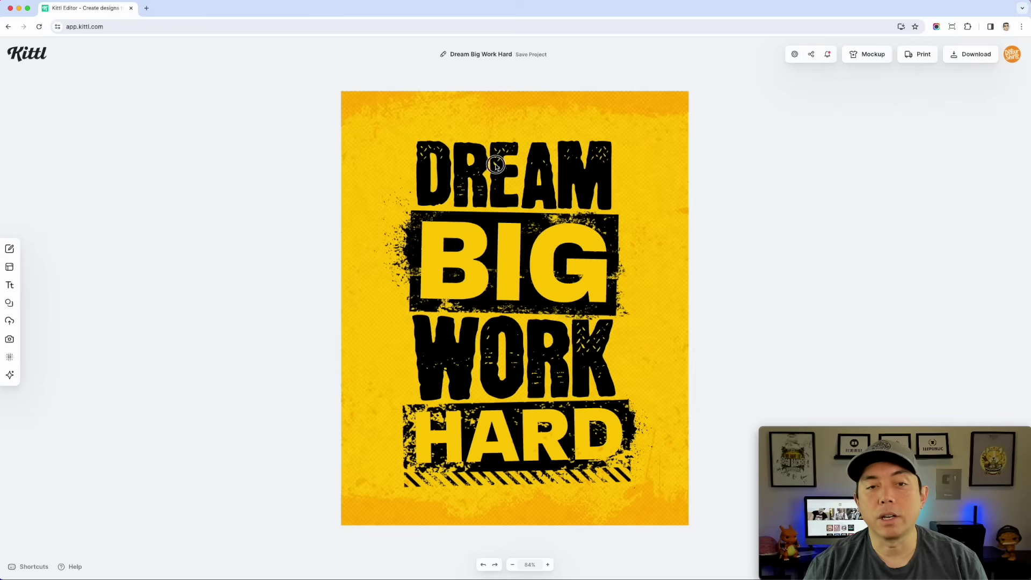
Change the word DREAM to SWEAT.
{"action": "left_click", "coordinate": [495, 165]}
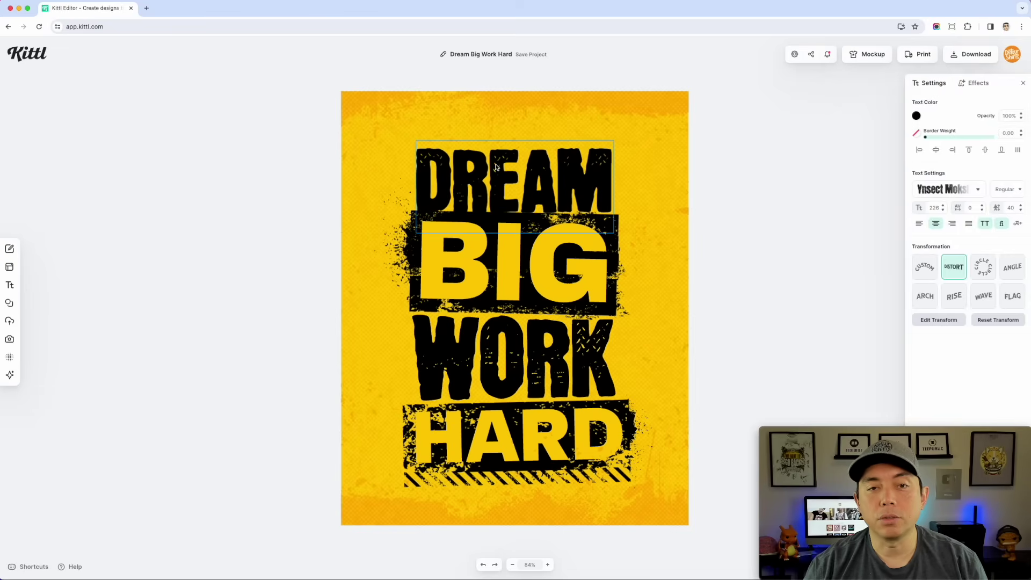
{"action": "double_click", "coordinate": [496, 165]}
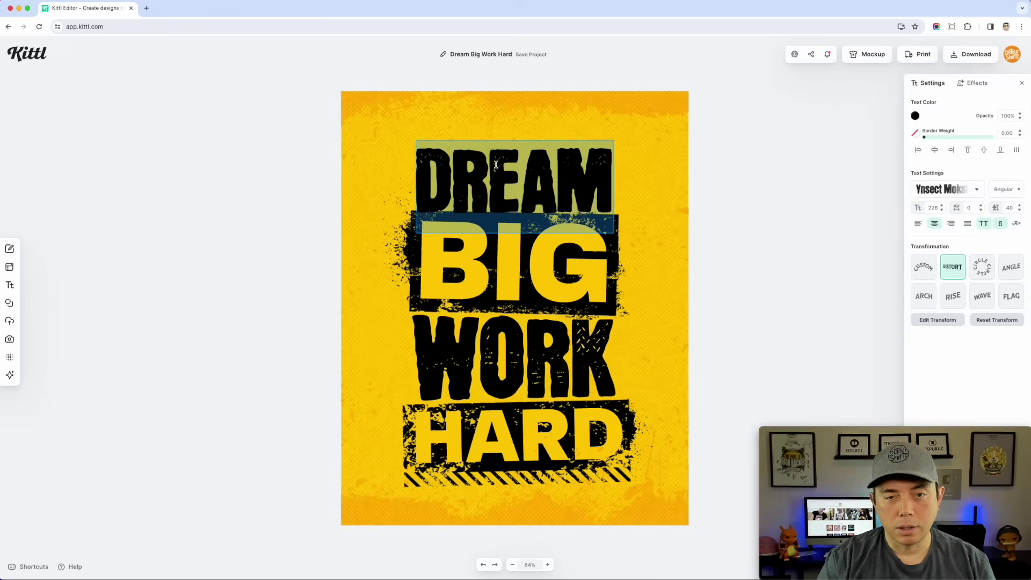
{"action": "type", "text": "Swe"}
{"action": "key", "text": "BackSpace"}
{"action": "key", "text": "BackSpace"}
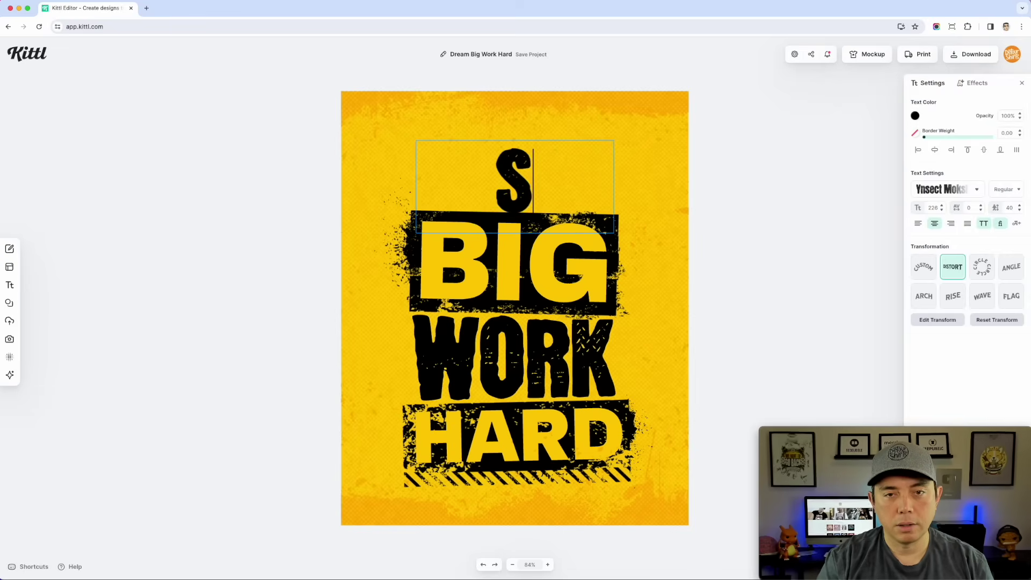
{"action": "type", "text": "W"}
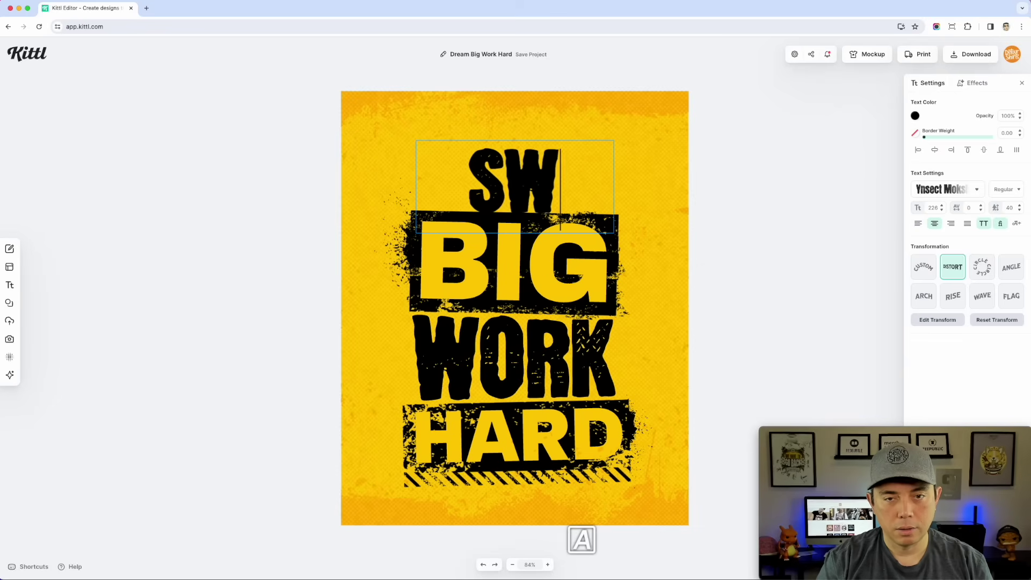
{"action": "type", "text": "EAT"}
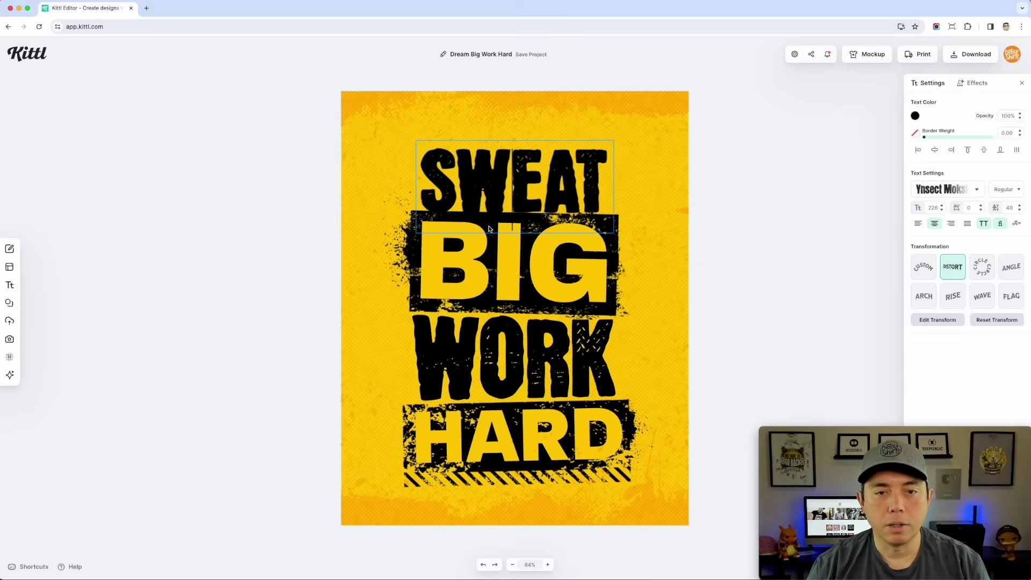
{"action": "key", "text": "Escape"}
Change BIG to TODAY and resize it to fill the black band on one line.
{"action": "left_click", "coordinate": [468, 254]}
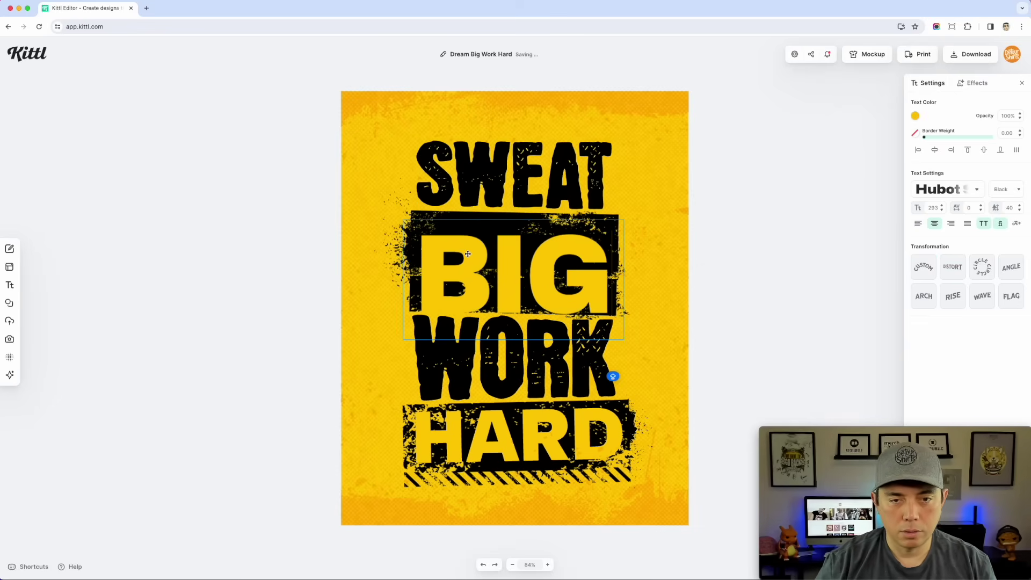
{"action": "double_click", "coordinate": [468, 254]}
{"action": "type", "text": "TOD"}
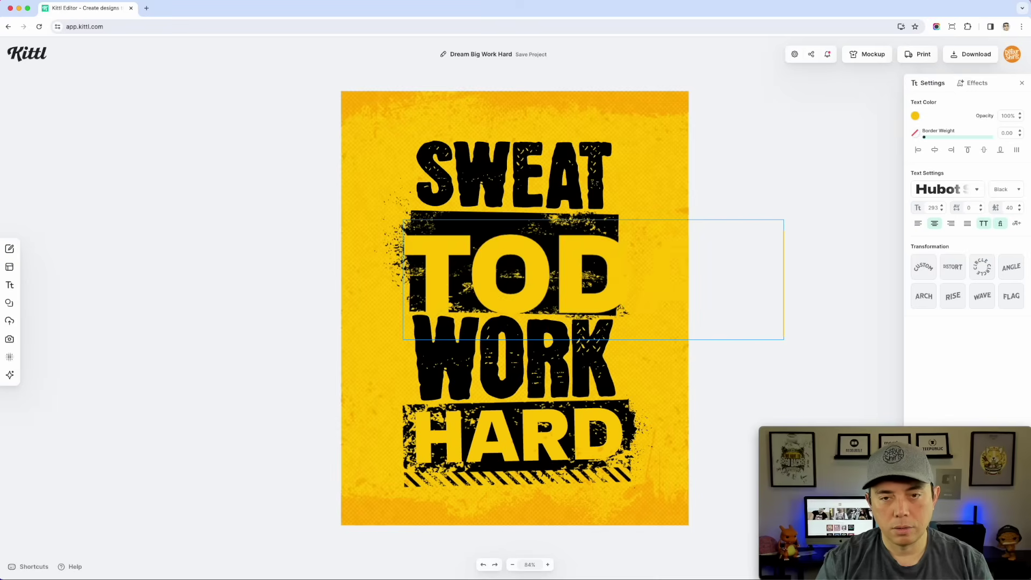
{"action": "key", "text": "BackSpace"}
{"action": "key", "text": "Escape"}
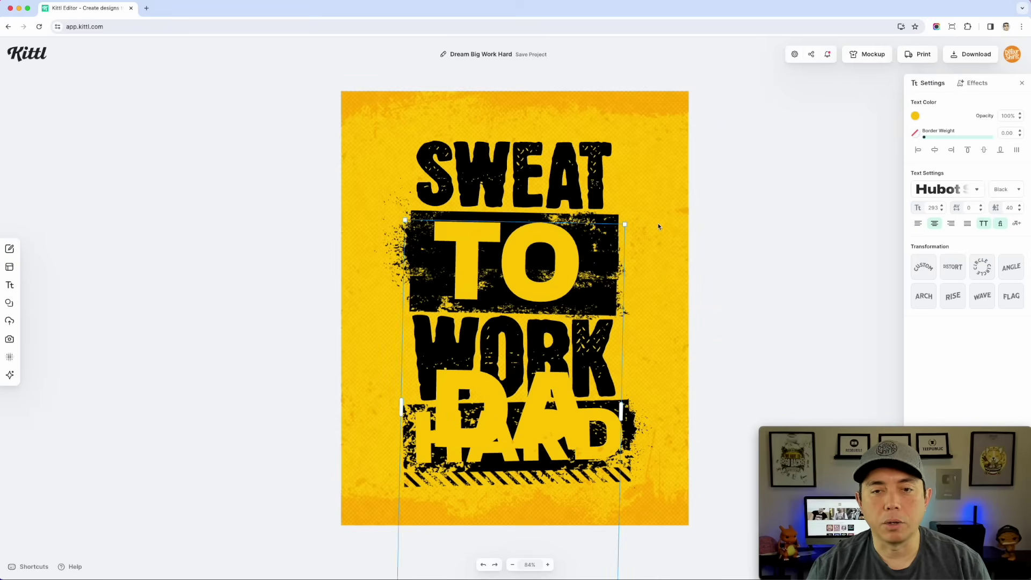
{"action": "left_click_drag", "start_coordinate": [625, 226], "coordinate": [570, 311]}
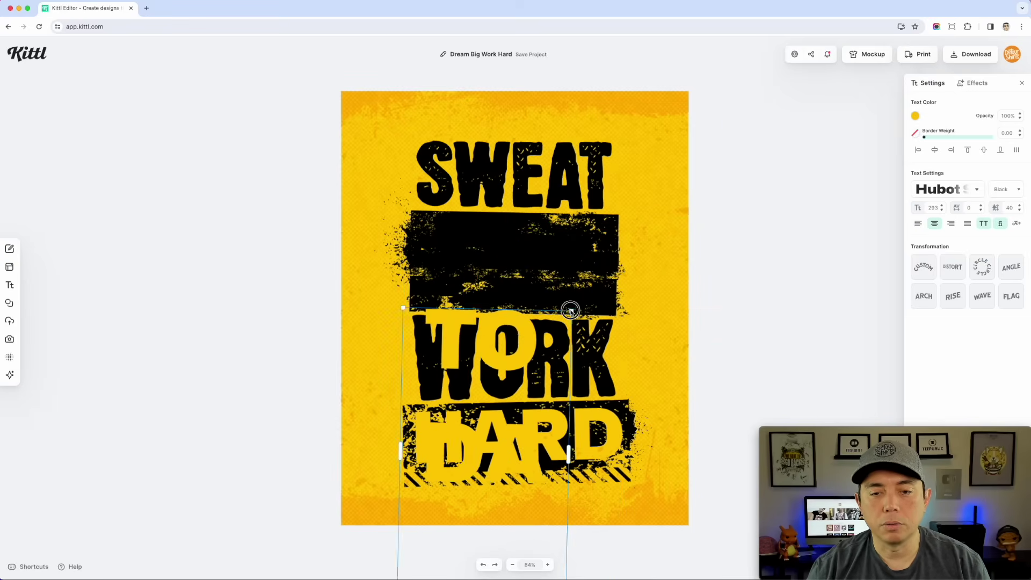
{"action": "left_click_drag", "start_coordinate": [569, 457], "coordinate": [617, 351]}
{"action": "left_click_drag", "start_coordinate": [516, 330], "coordinate": [507, 250]}
{"action": "left_click_drag", "start_coordinate": [612, 272], "coordinate": [631, 277]}
Change the word WORK to SHINE.
{"action": "left_click", "coordinate": [524, 341]}
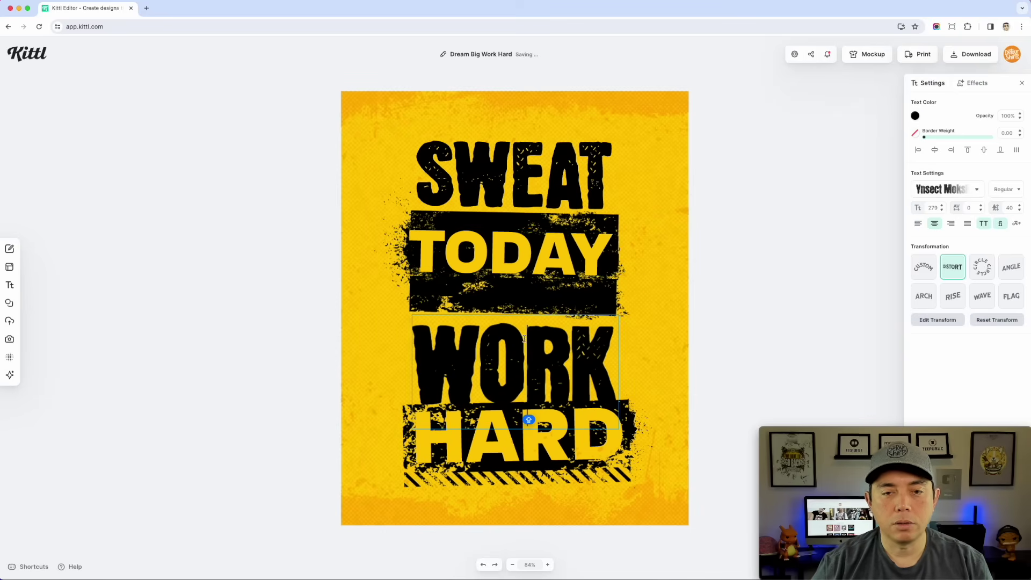
{"action": "double_click", "coordinate": [525, 340]}
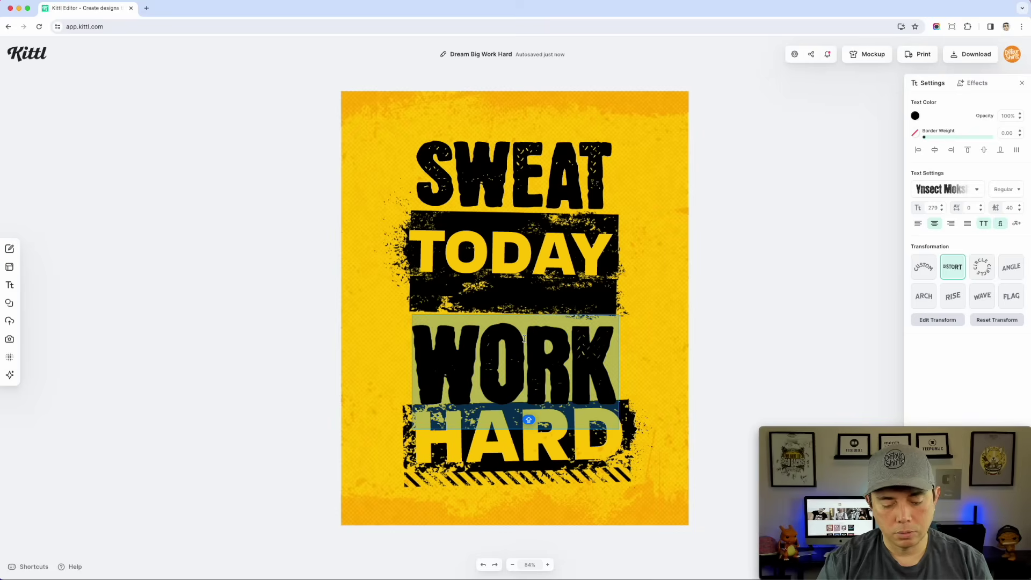
{"action": "type", "text": "IS"}
{"action": "key", "text": "BackSpace"}
{"action": "key", "text": "BackSpace"}
{"action": "type", "text": "S"}
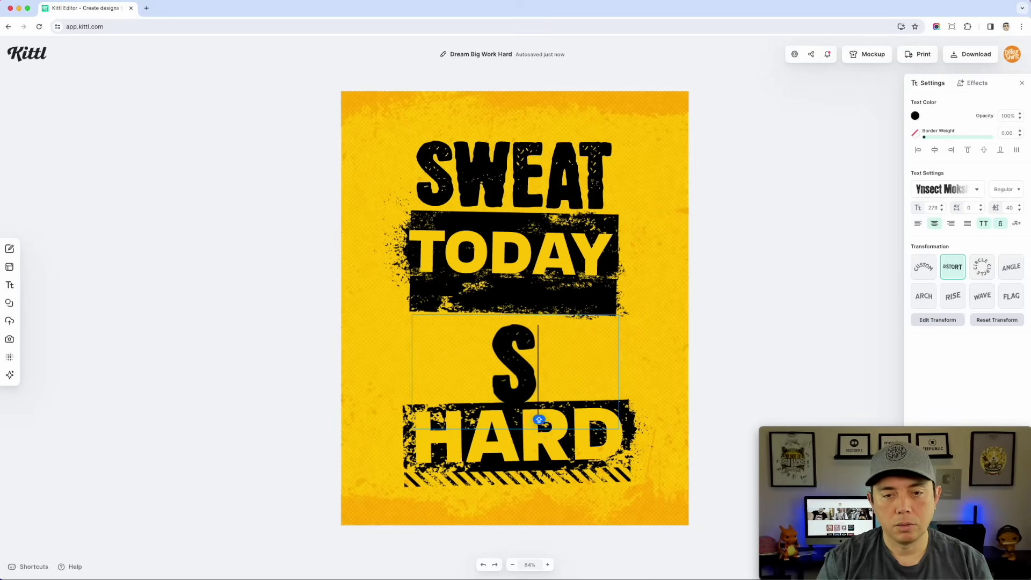
{"action": "type", "text": "HINE"}
{"action": "key", "text": "Escape"}
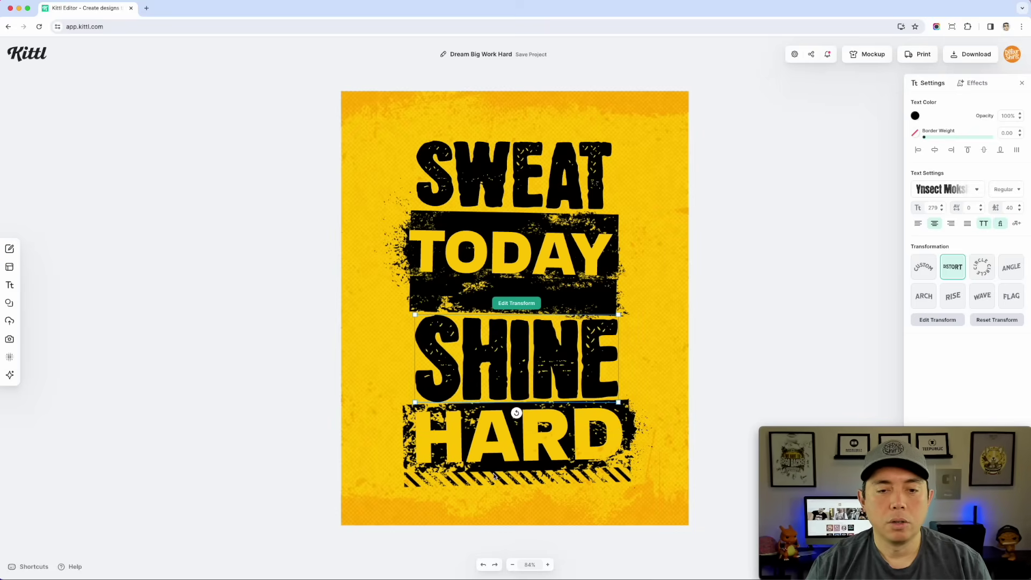
Replace HARD with TOMORROW on the bottom line.
{"action": "left_click", "coordinate": [494, 472]}
{"action": "double_click", "coordinate": [491, 447]}
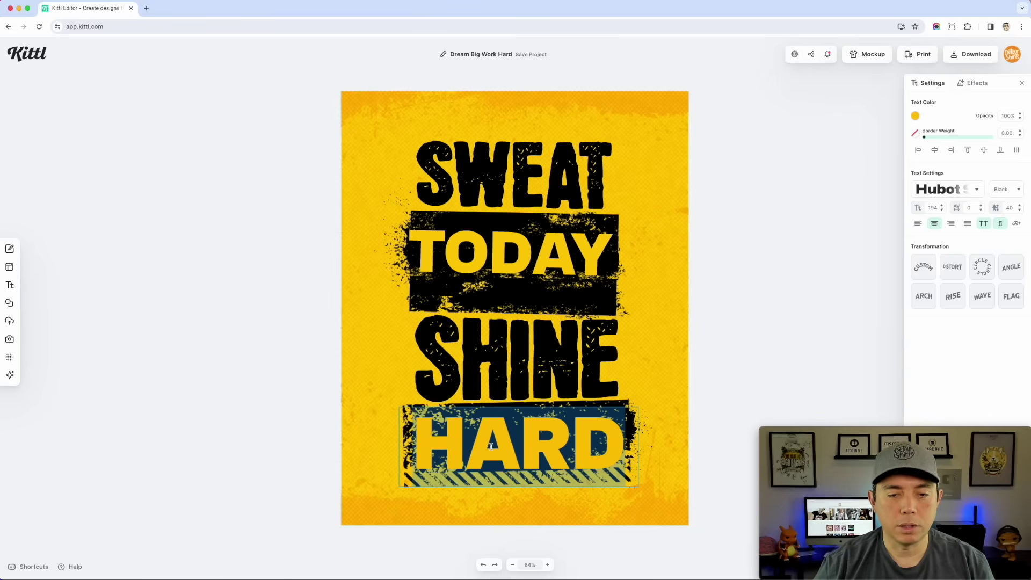
{"action": "type", "text": "TOMM"}
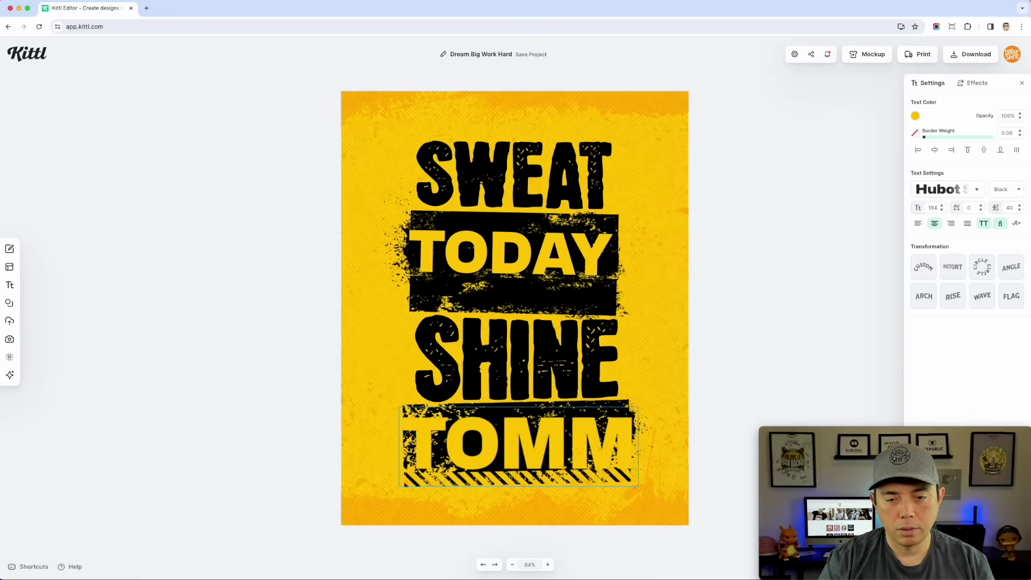
{"action": "key", "text": "BackSpace"}
{"action": "type", "text": "ORROW"}
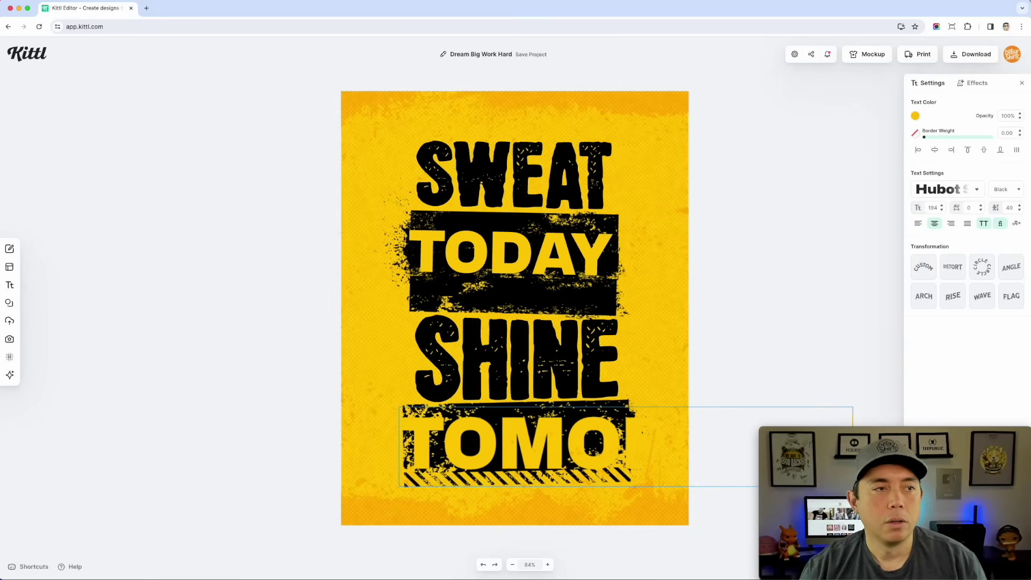
{"action": "left_click", "coordinate": [638, 409]}
Widen and scale TOMORROW into the lower black band, then raise TODAY and its grunge band.
{"action": "left_click_drag", "start_coordinate": [638, 485], "coordinate": [651, 456]}
{"action": "left_click_drag", "start_coordinate": [587, 470], "coordinate": [579, 419]}
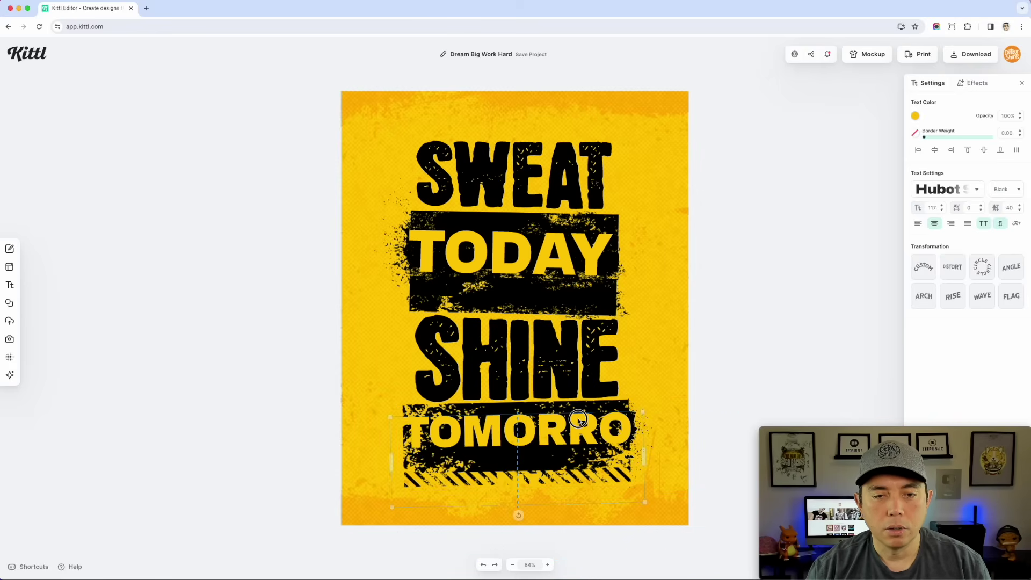
{"action": "mouse_move", "coordinate": [517, 248]}
{"action": "left_mouse_down"}
{"action": "mouse_move", "coordinate": [521, 227]}
{"action": "mouse_move", "coordinate": [522, 239]}
{"action": "left_mouse_up"}
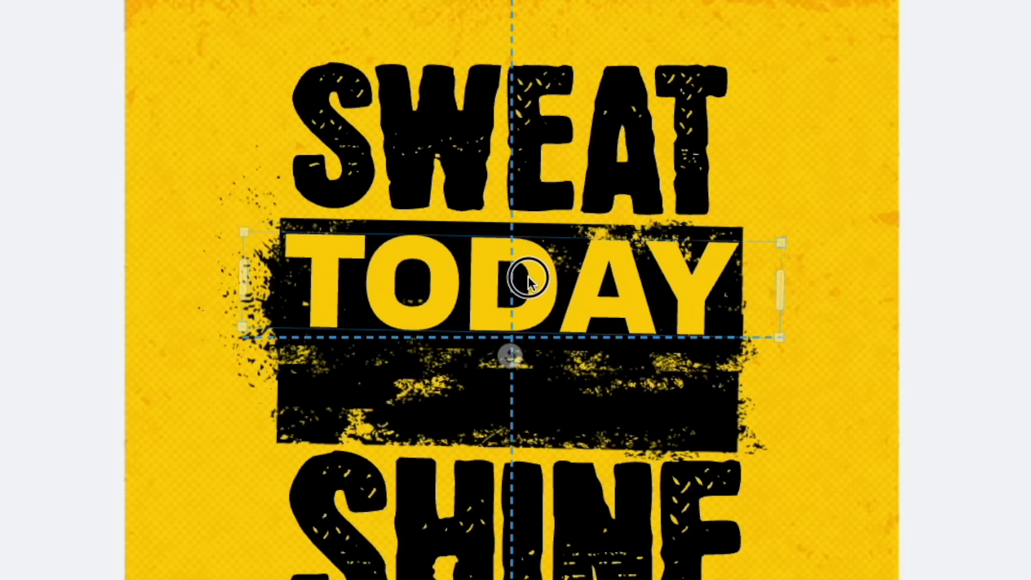
{"action": "left_click_drag", "start_coordinate": [528, 278], "coordinate": [528, 279]}
{"action": "left_click", "coordinate": [457, 395]}
{"action": "left_click", "coordinate": [455, 396]}
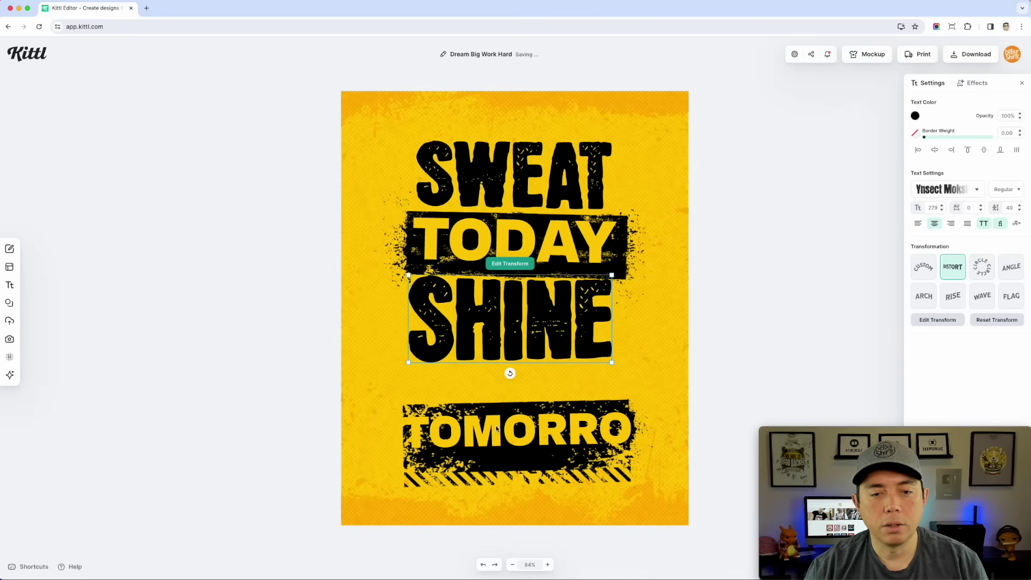
{"action": "left_click", "coordinate": [497, 428]}
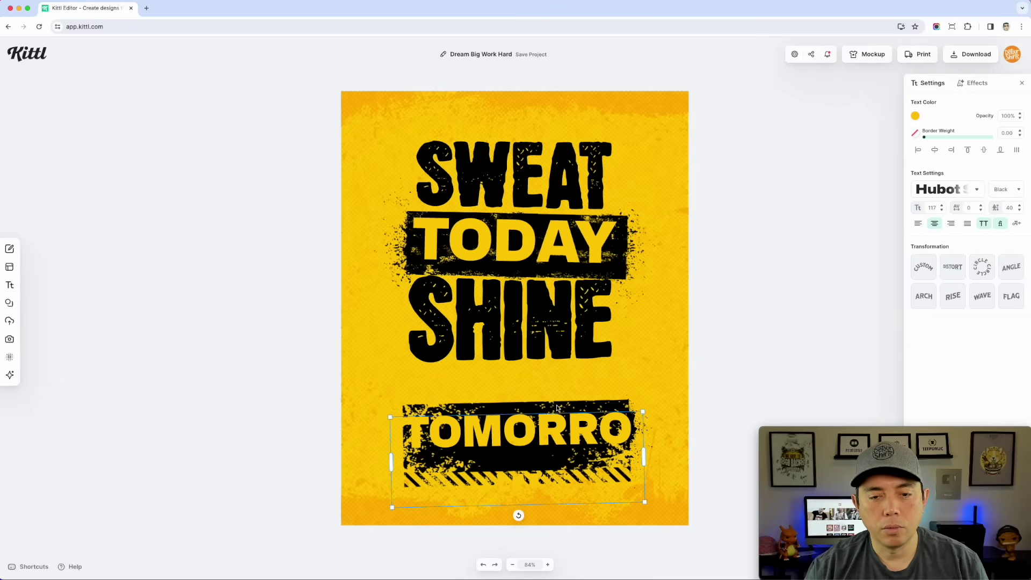
Enlarge the TOMORROW banner, widen TOMORROW to one line, and move the banner up-left.
{"action": "left_click", "coordinate": [562, 404]}
{"action": "left_click", "coordinate": [610, 408]}
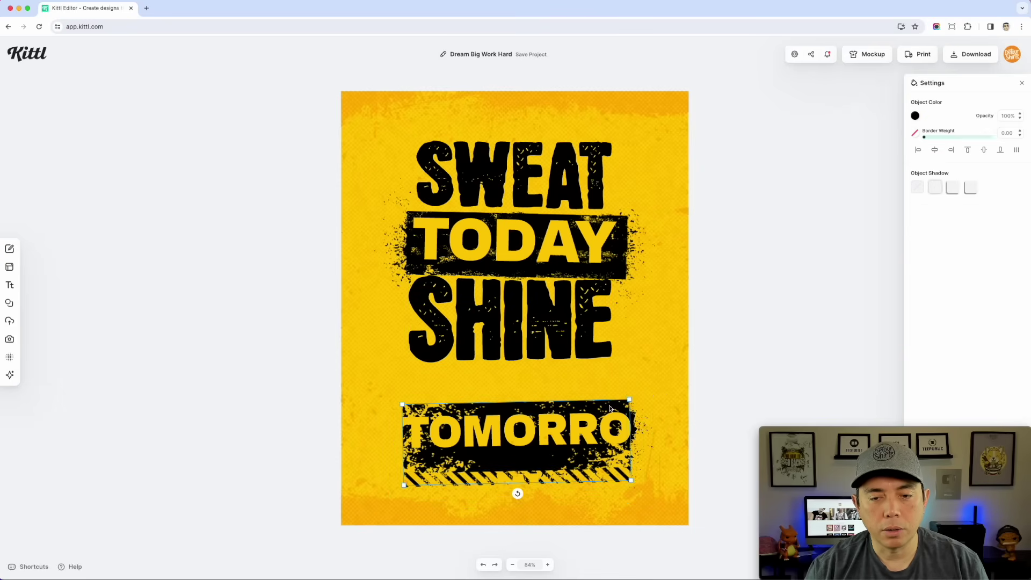
{"action": "left_click_drag", "start_coordinate": [631, 401], "coordinate": [673, 385]}
{"action": "left_click", "coordinate": [616, 419]}
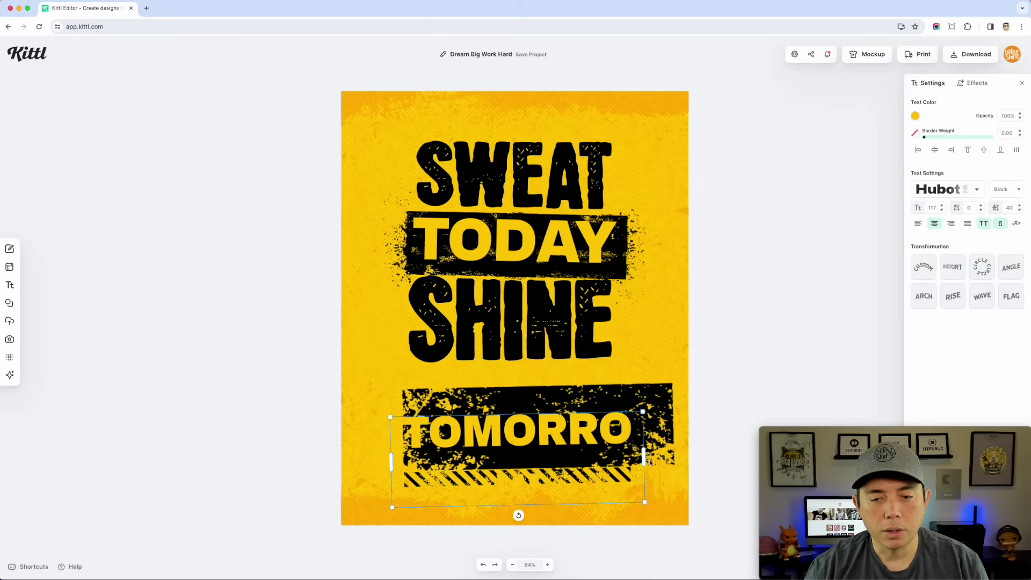
{"action": "left_click_drag", "start_coordinate": [644, 457], "coordinate": [672, 446]}
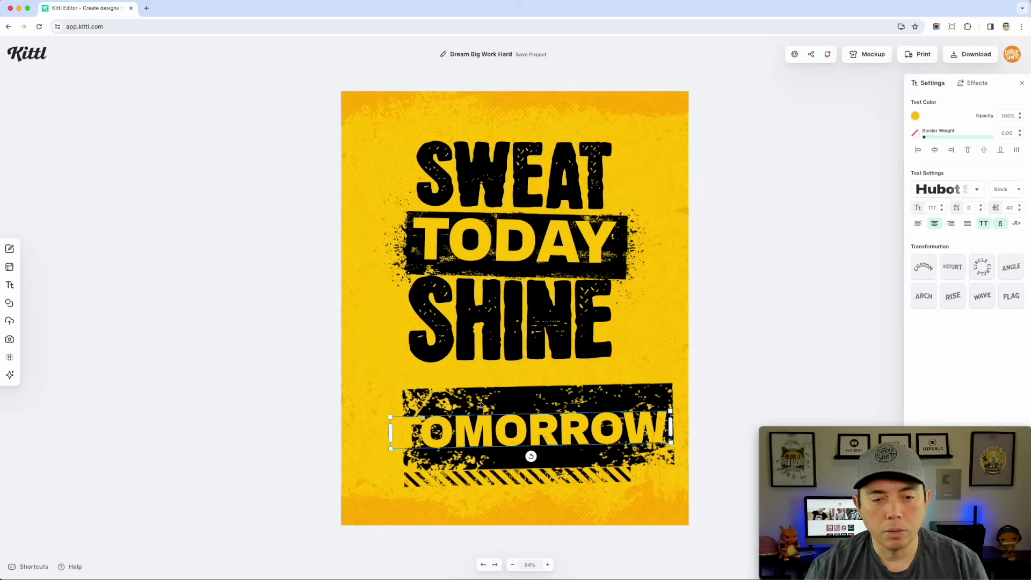
{"action": "left_click", "coordinate": [408, 396]}
{"action": "left_click_drag", "start_coordinate": [404, 387], "coordinate": [384, 378]}
{"action": "left_click_drag", "start_coordinate": [573, 450], "coordinate": [541, 396]}
{"action": "double_click", "coordinate": [549, 432]}
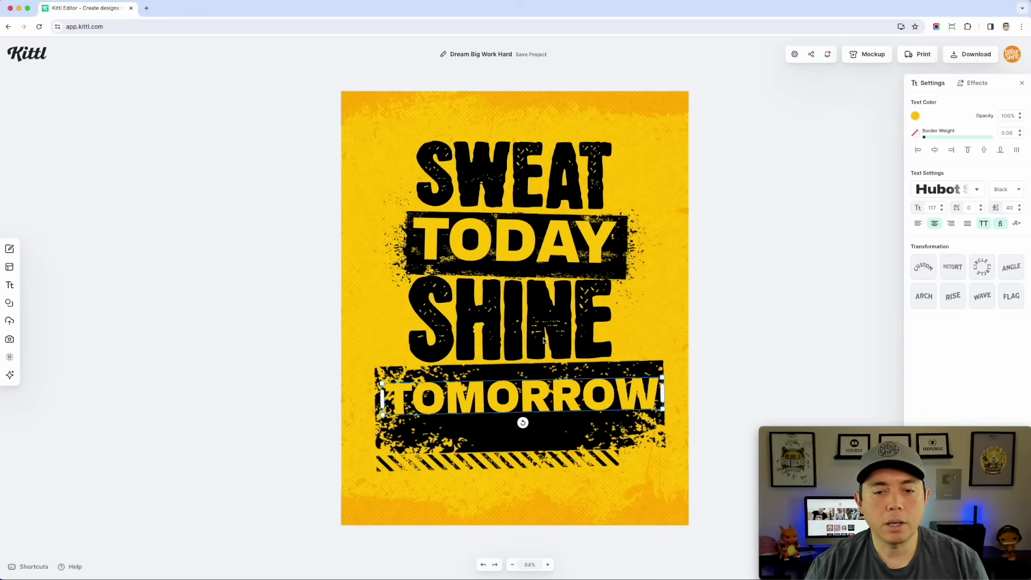
Move a grunge splatter piece down beside TOMORROW and shrink the TOMORROW banner slightly.
{"action": "left_click", "coordinate": [617, 269]}
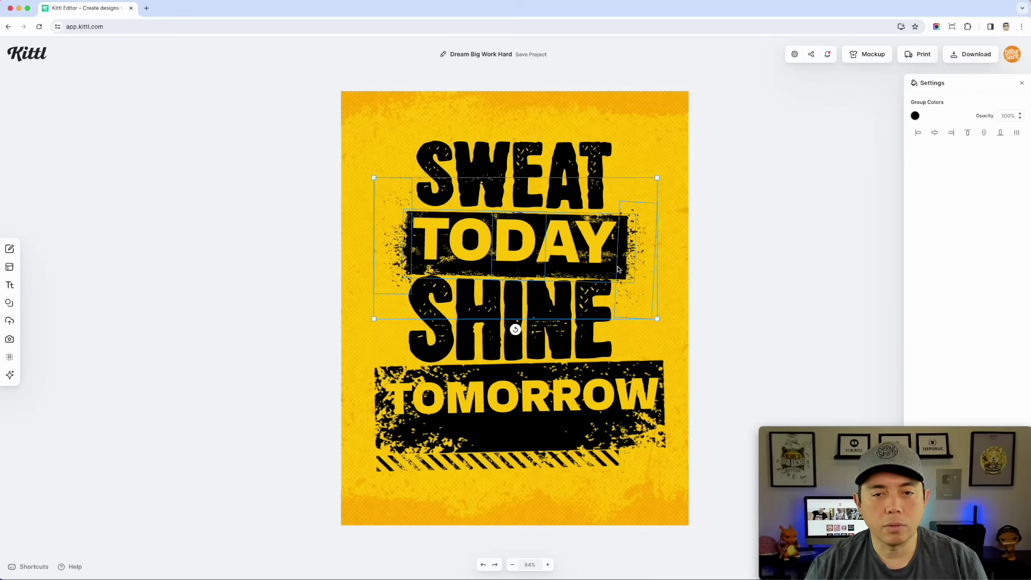
{"action": "left_click", "coordinate": [400, 259]}
{"action": "left_click_drag", "start_coordinate": [400, 258], "coordinate": [374, 399]}
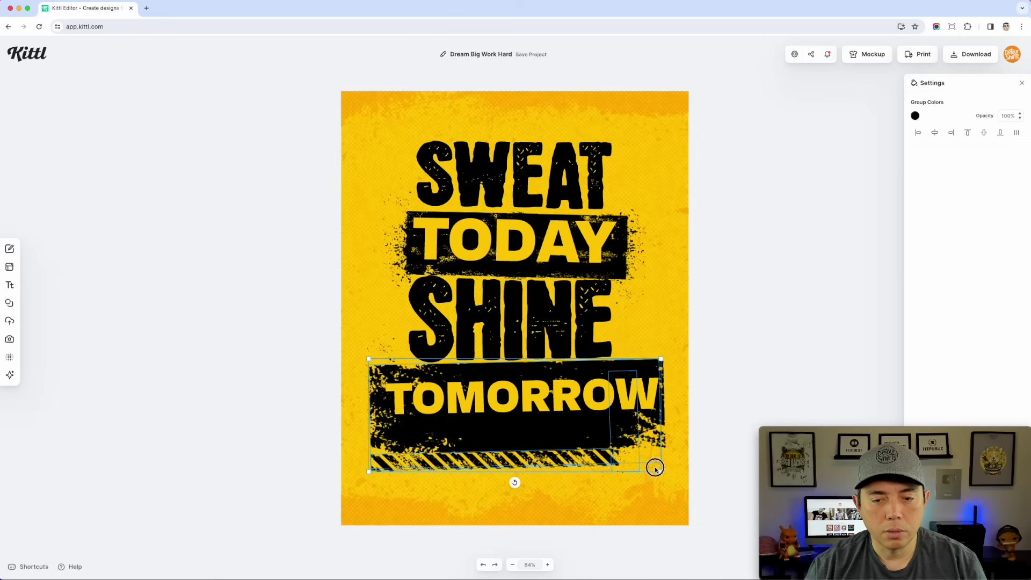
{"action": "left_click_drag", "start_coordinate": [655, 468], "coordinate": [627, 453]}
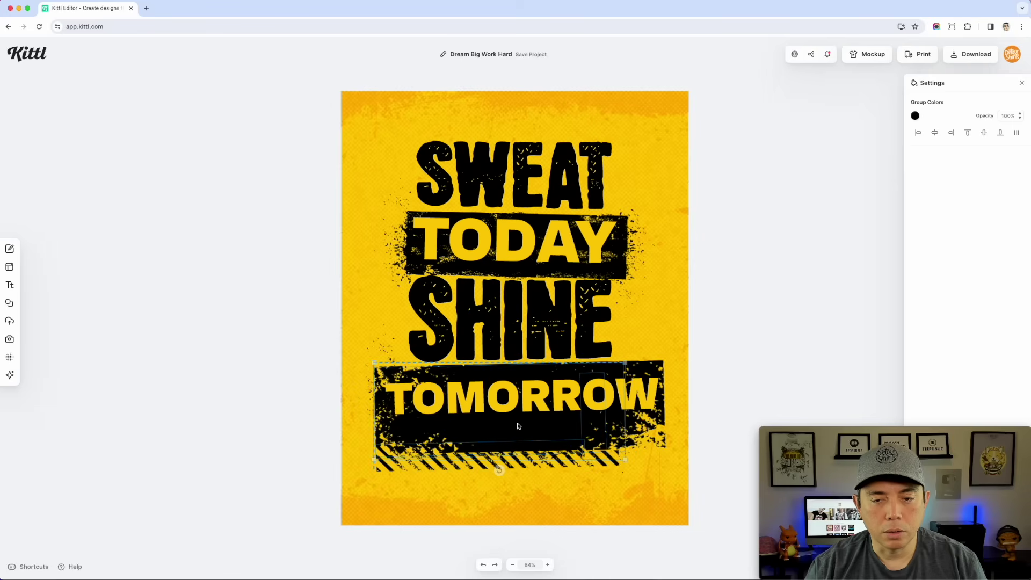
{"action": "left_click", "coordinate": [537, 494]}
{"action": "left_click", "coordinate": [781, 313]}
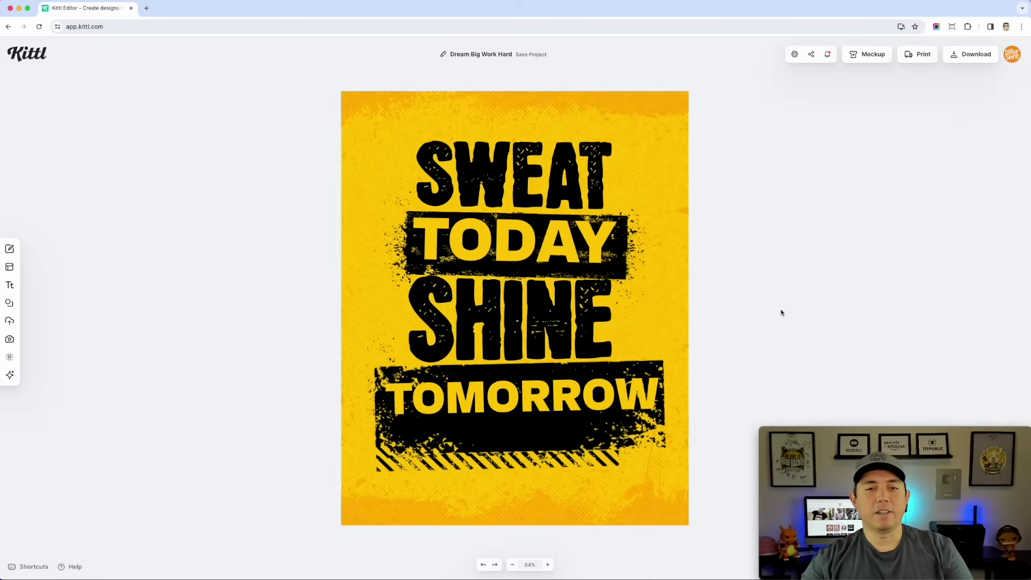
Nudge SWEAT and TODAY upward, then undo the move and deselect everything.
{"action": "left_click", "coordinate": [559, 373]}
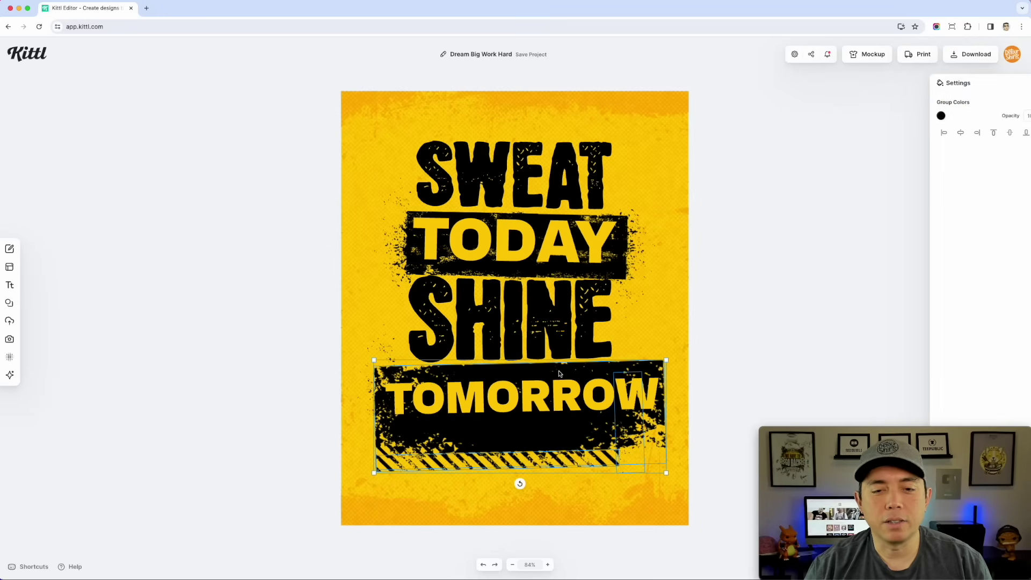
{"action": "left_click", "coordinate": [547, 178]}
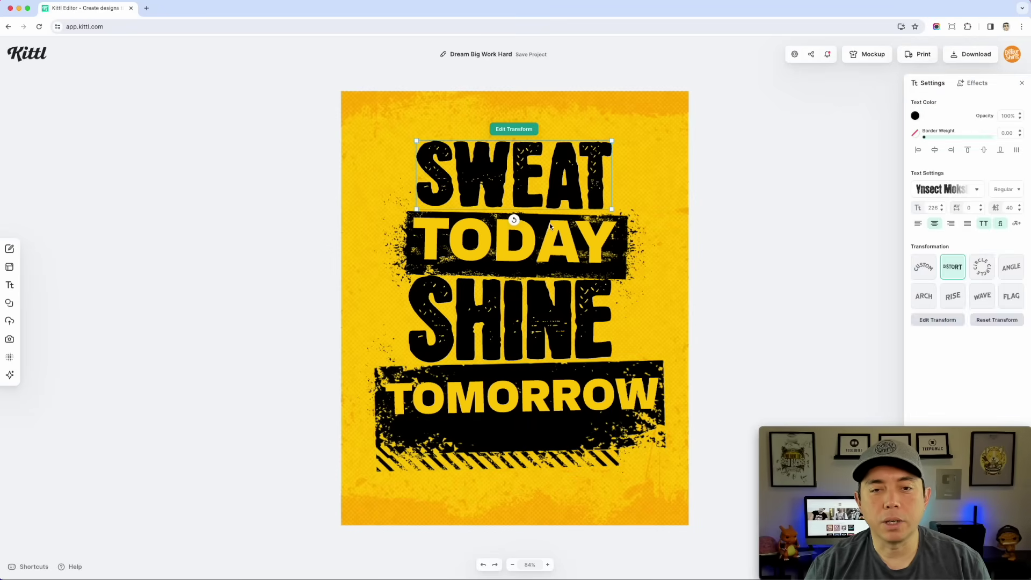
{"action": "left_click", "coordinate": [548, 225], "text": "shift"}
{"action": "key", "text": "shift+Up"}
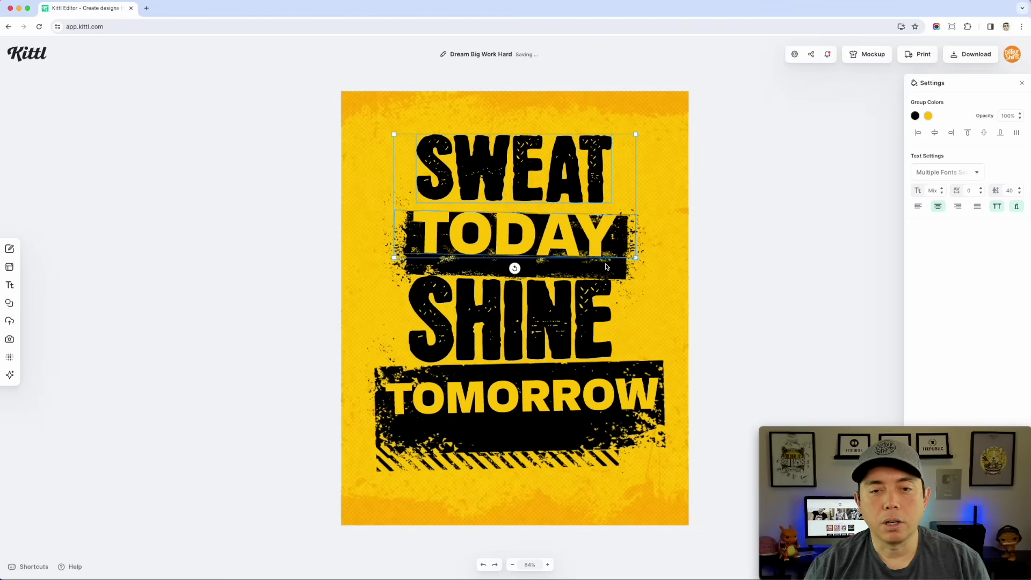
{"action": "key", "text": "super+z"}
{"action": "key", "text": "super+z"}
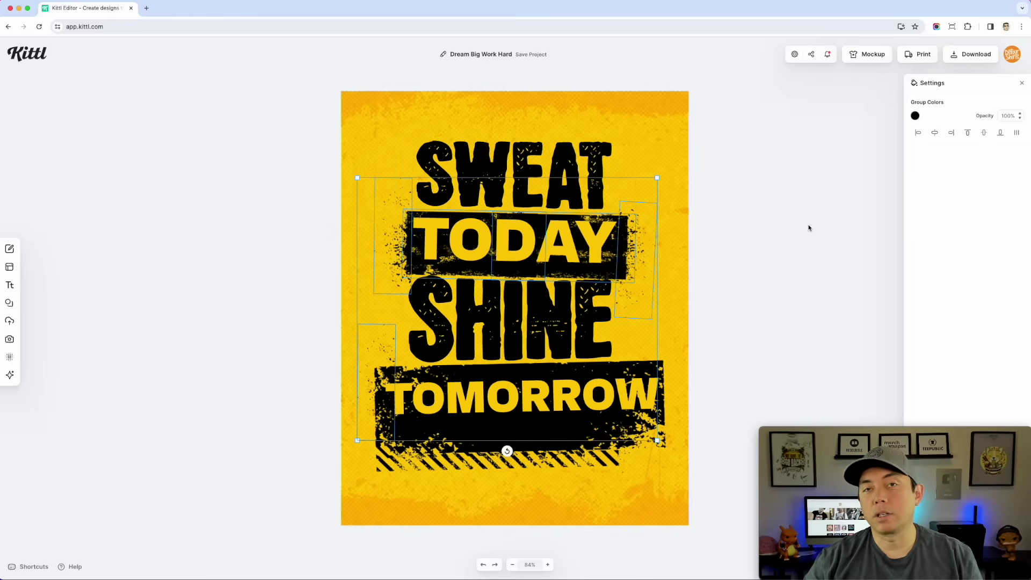
{"action": "left_click", "coordinate": [797, 242]}
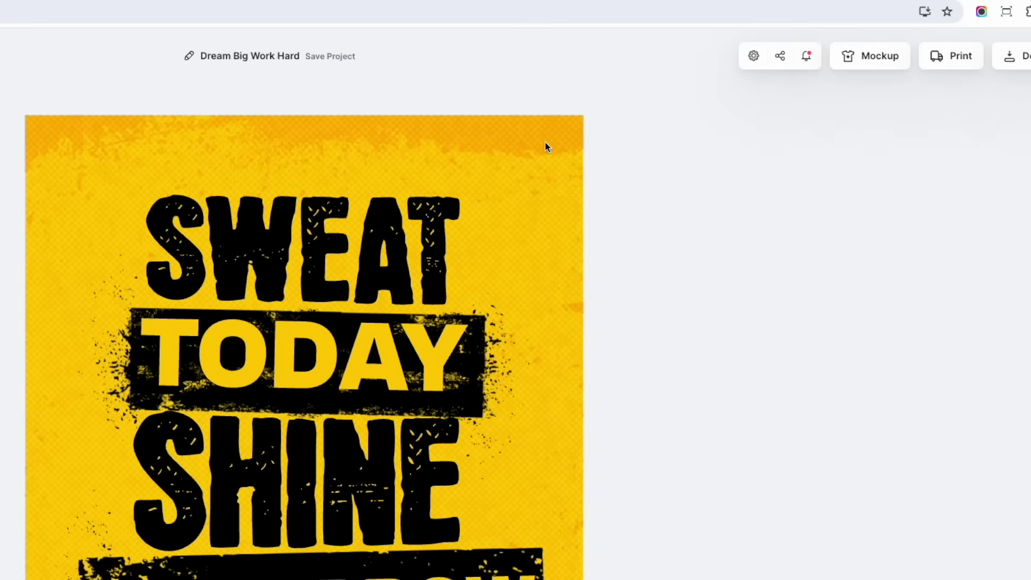
{"action": "left_click", "coordinate": [546, 143]}
{"action": "left_click", "coordinate": [754, 56]}
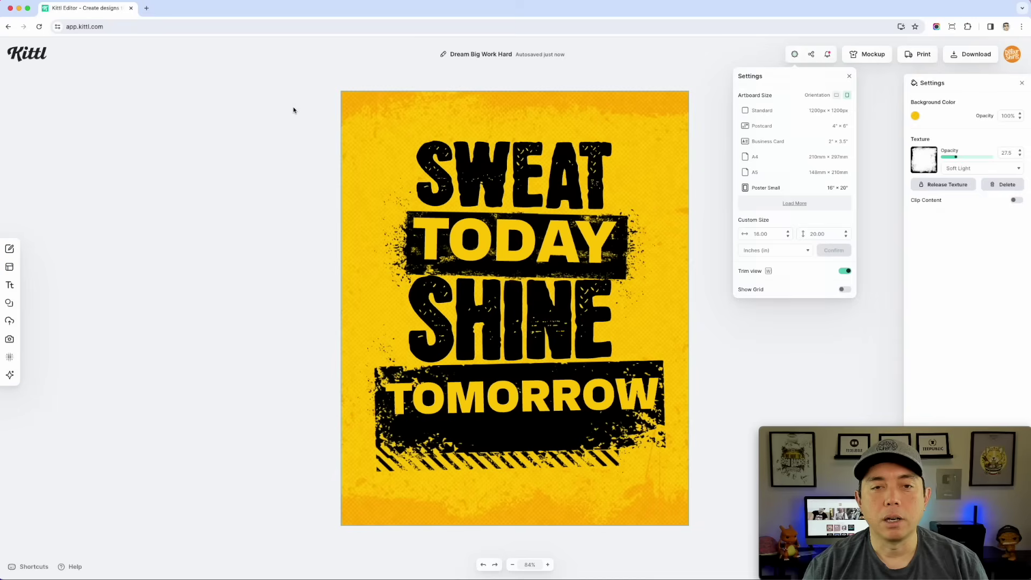
{"action": "key", "text": "Escape"}
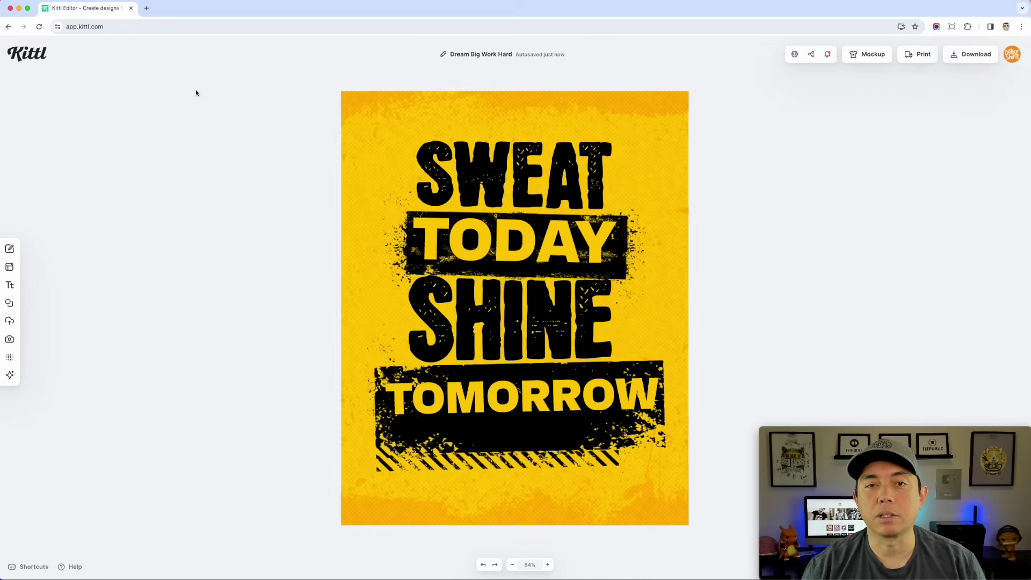
Load the Kittl homepage in a new browser tab.
{"action": "left_click", "coordinate": [147, 9]}
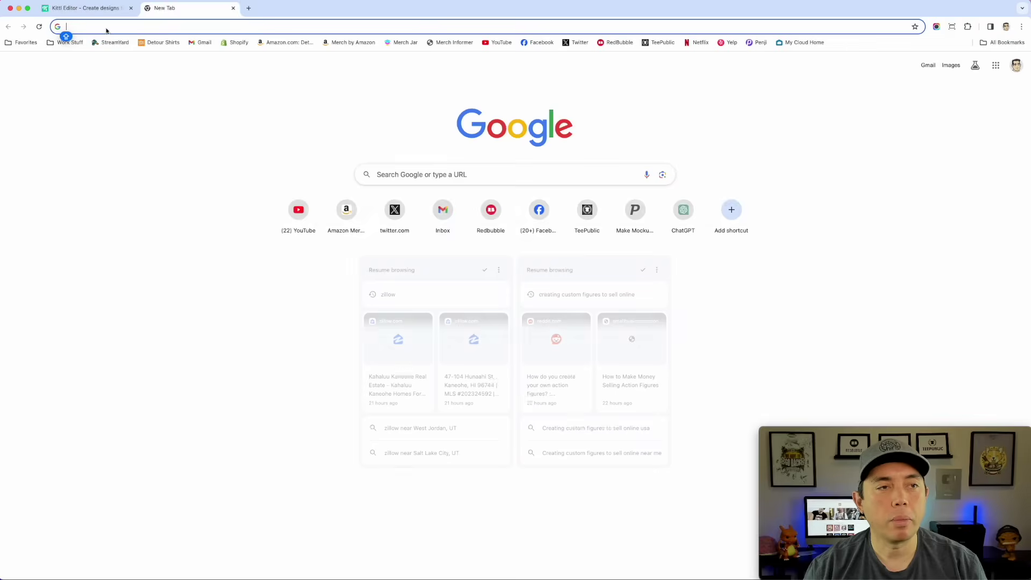
{"action": "left_click", "coordinate": [105, 27]}
{"action": "type", "text": "Kittl"}
{"action": "key", "text": "Return"}
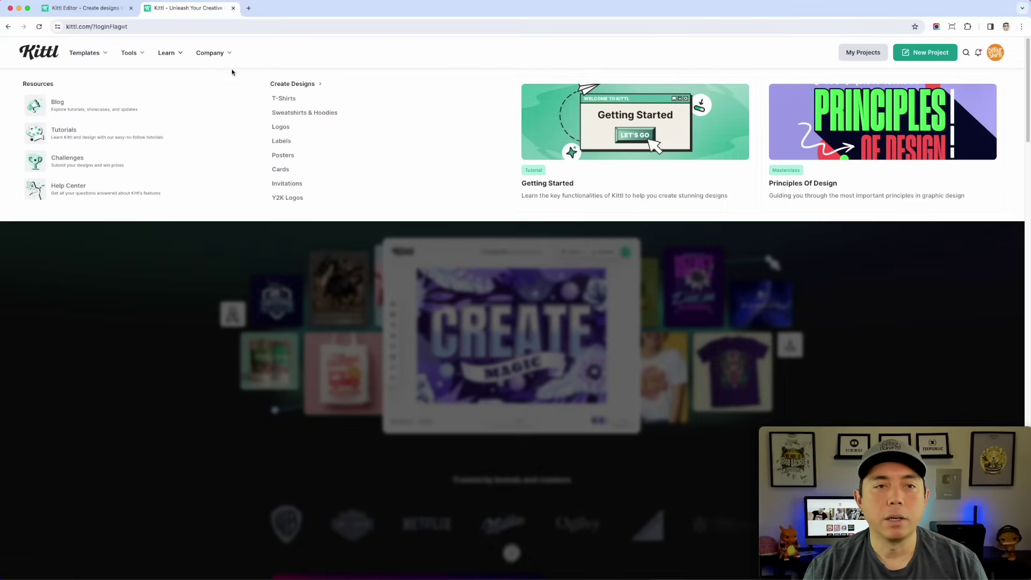
{"action": "mouse_move", "coordinate": [109, 56]}
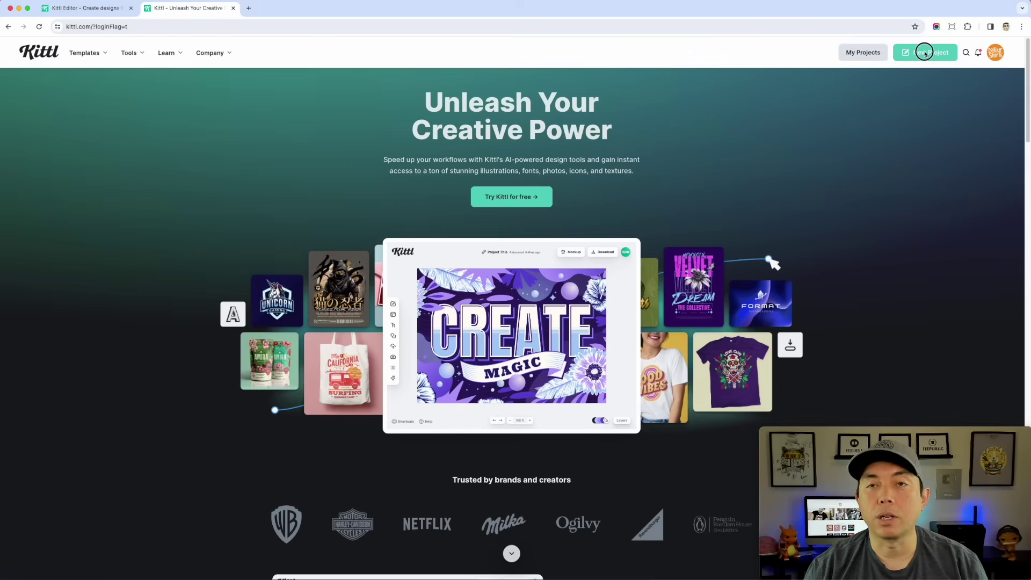
Start a new project, browse its POD size presets, then return to the poster tab.
{"action": "left_click", "coordinate": [925, 53]}
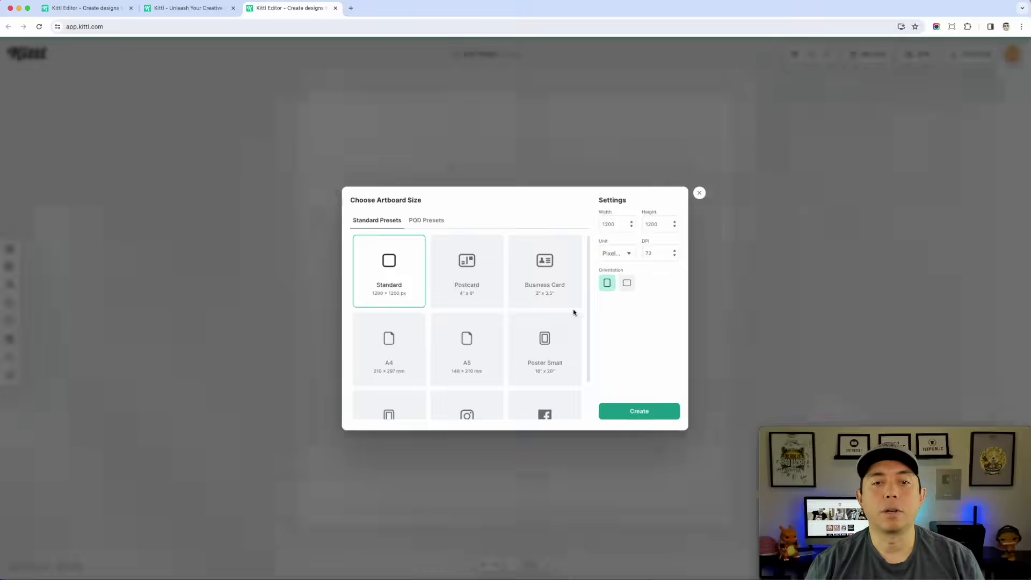
{"action": "left_click", "coordinate": [426, 221]}
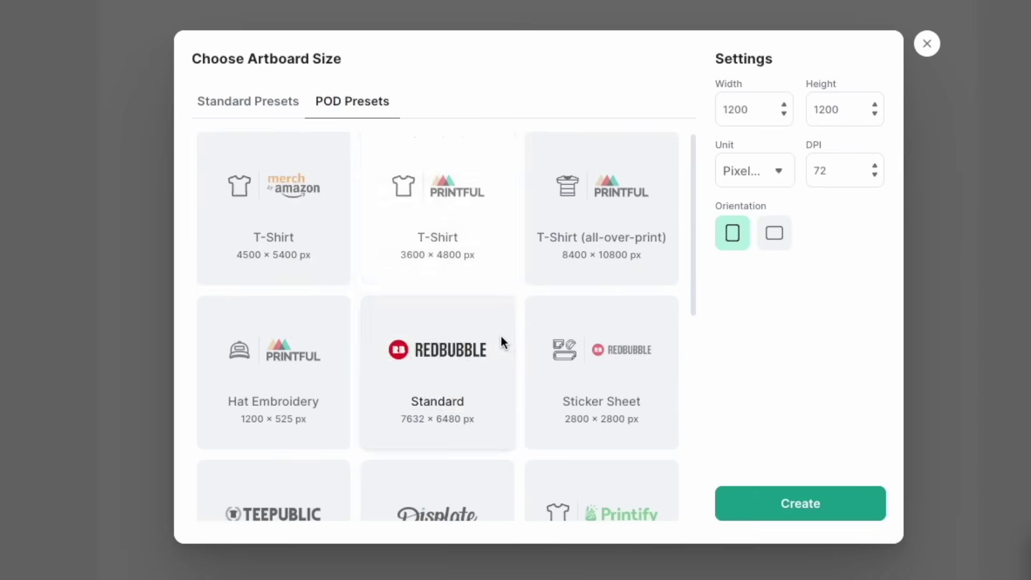
{"action": "scroll", "coordinate": [502, 342], "scroll_direction": "down", "scroll_amount": 3}
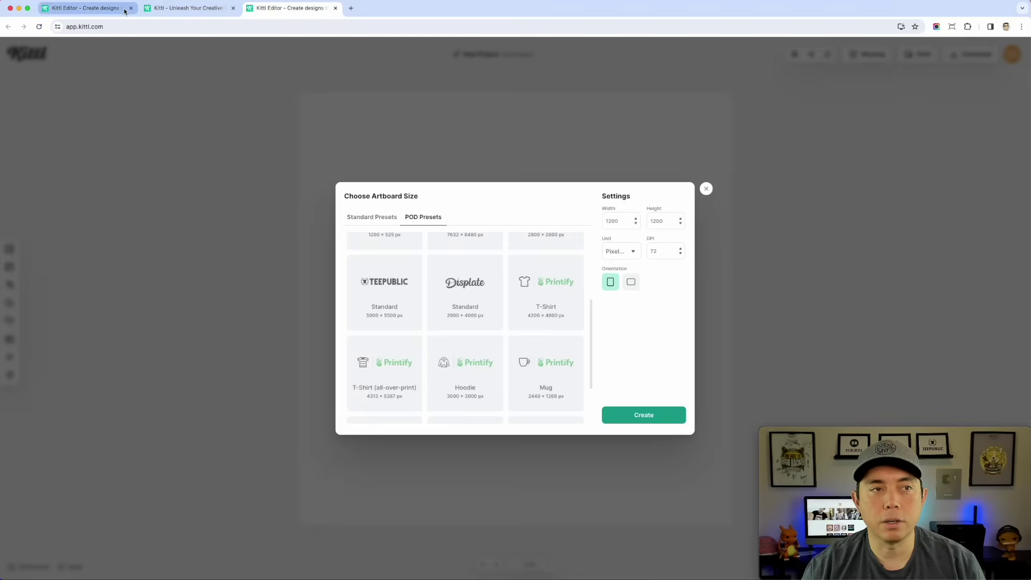
{"action": "left_click", "coordinate": [86, 7]}
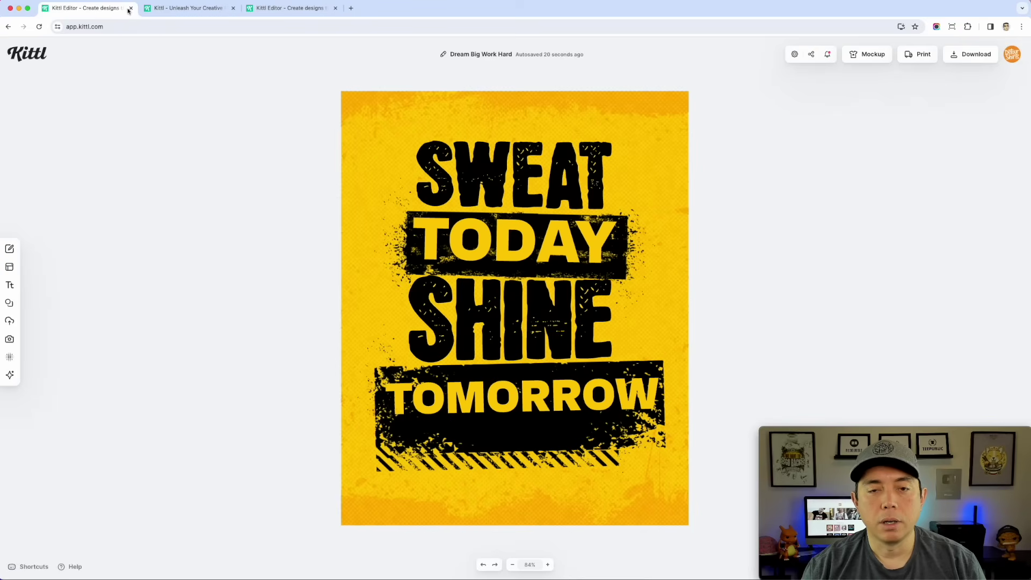
Switch the artboard units to pixels and apply a custom 4900 × 2060 px size.
{"action": "left_click", "coordinate": [795, 54]}
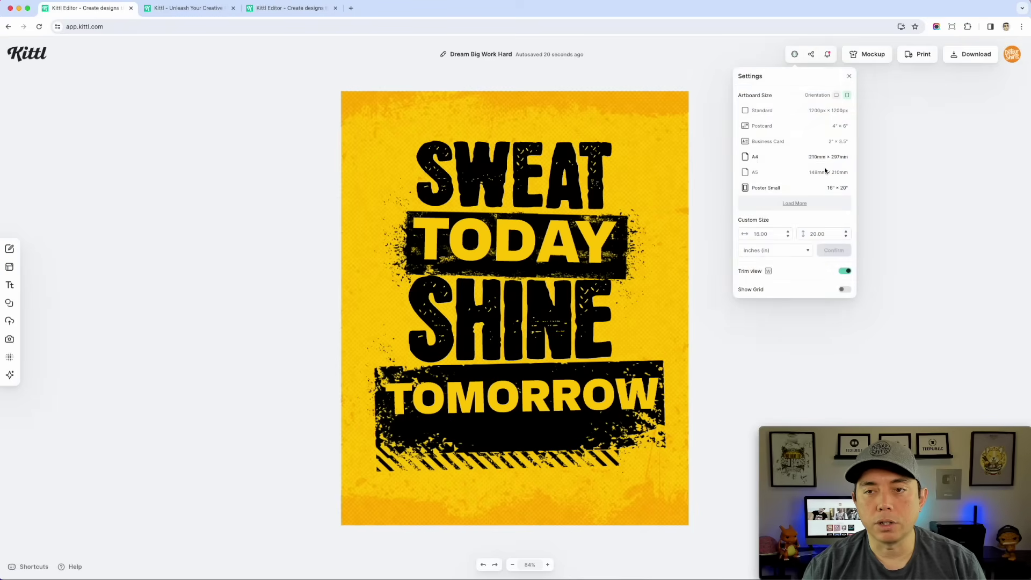
{"action": "left_click", "coordinate": [798, 251]}
{"action": "left_click", "coordinate": [760, 281]}
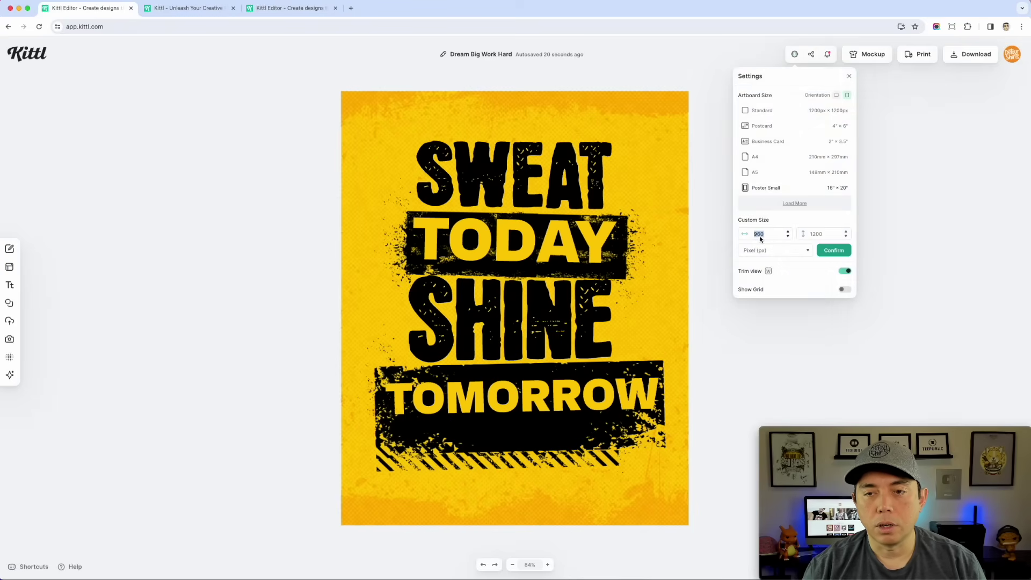
{"action": "left_click", "coordinate": [760, 239]}
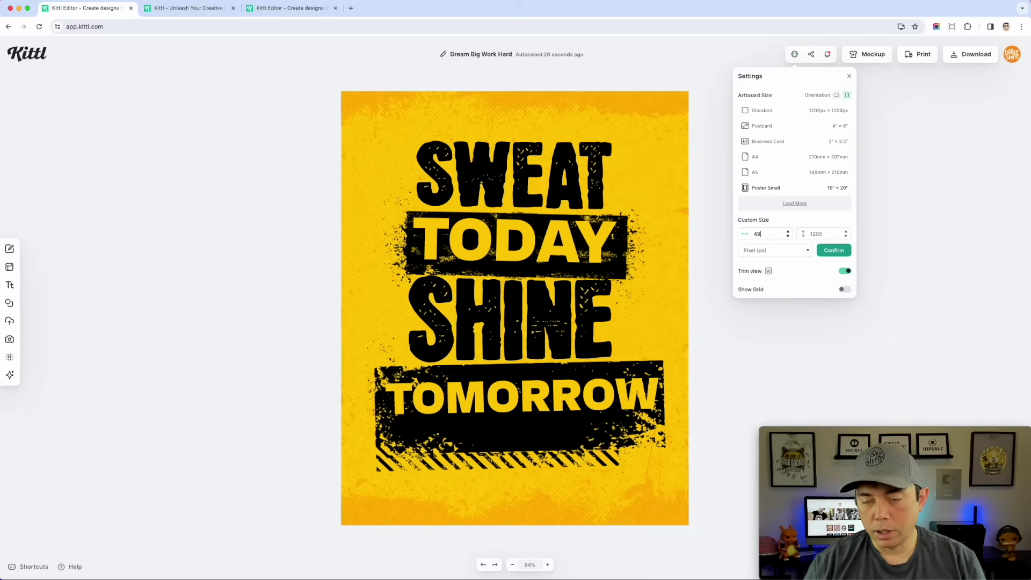
{"action": "type", "text": "4900"}
{"action": "left_click", "coordinate": [820, 237]}
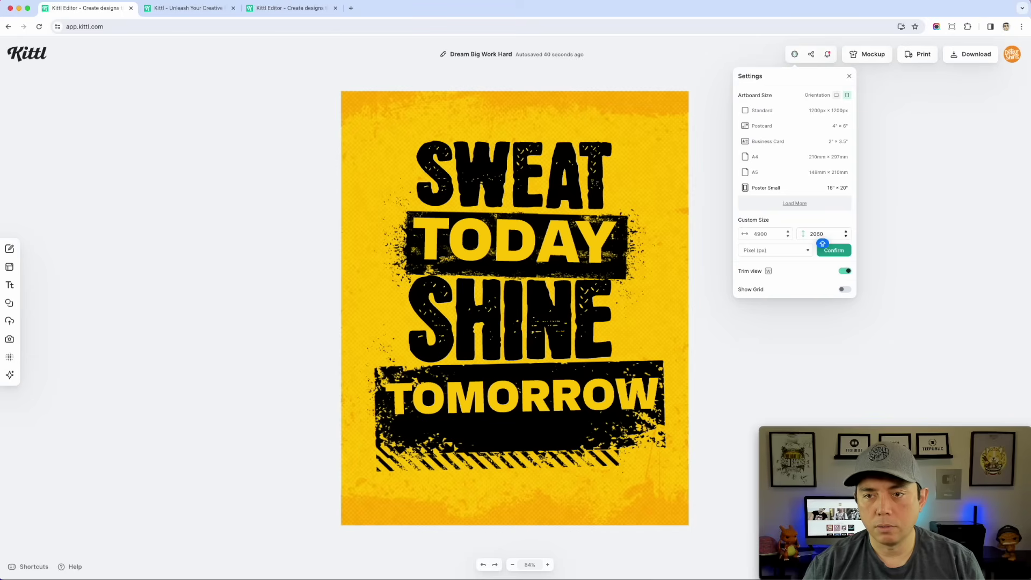
{"action": "left_click", "coordinate": [834, 249]}
{"action": "left_click", "coordinate": [841, 253]}
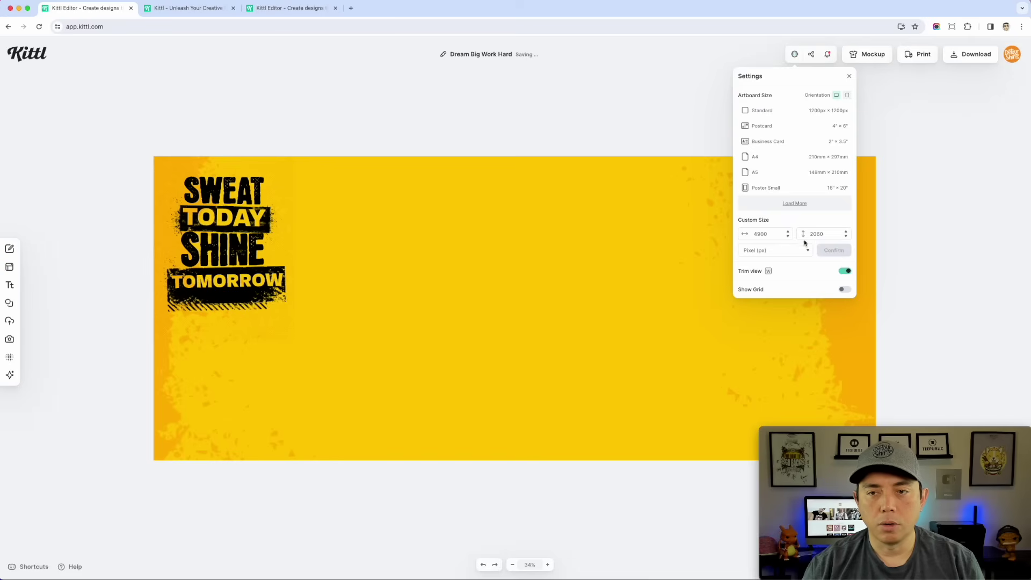
Check the presets in the new-project tab, then correct the artboard to 2900 × 4060 px.
{"action": "left_click", "coordinate": [283, 13]}
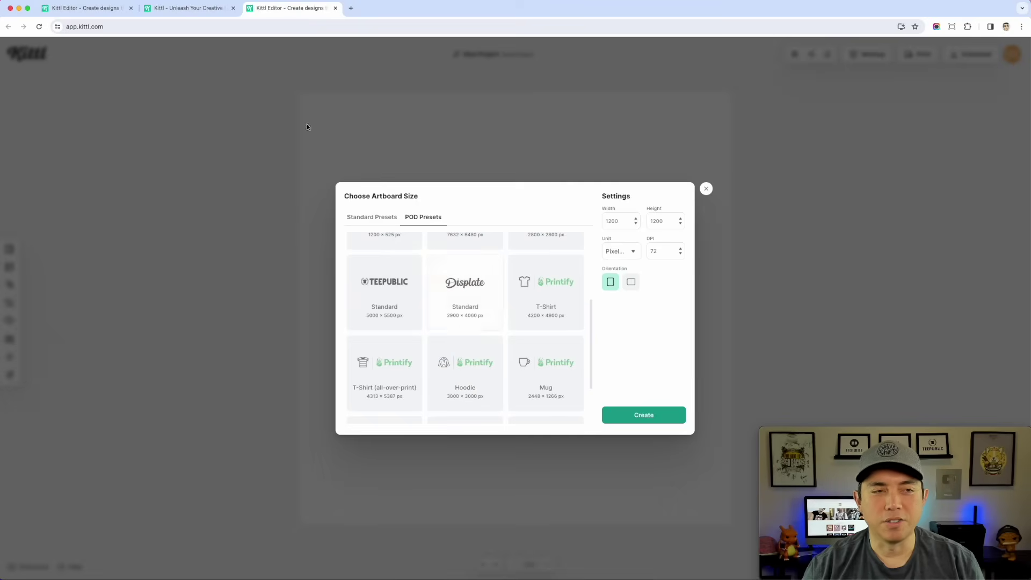
{"action": "left_click", "coordinate": [90, 8]}
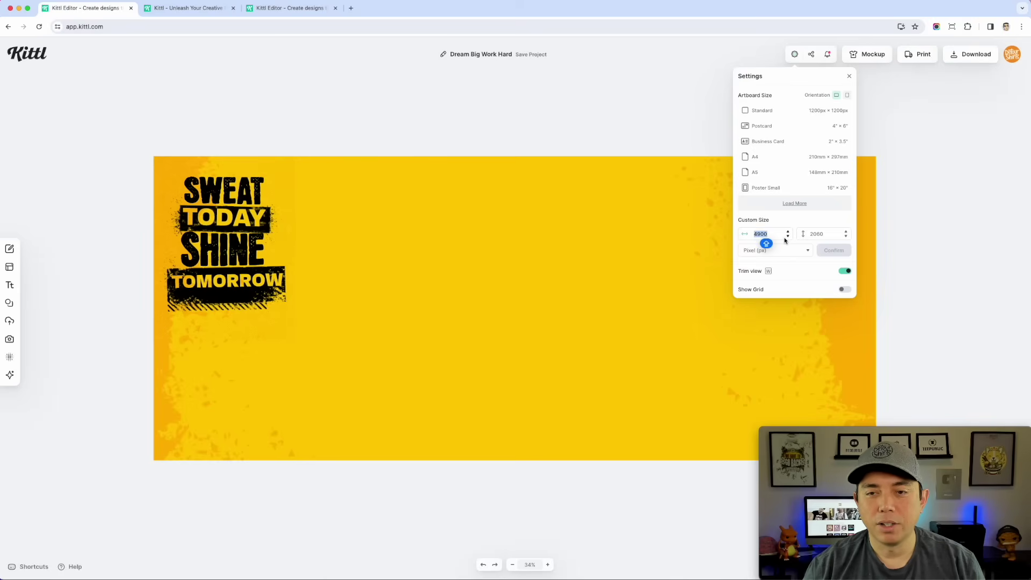
{"action": "type", "text": "29"}
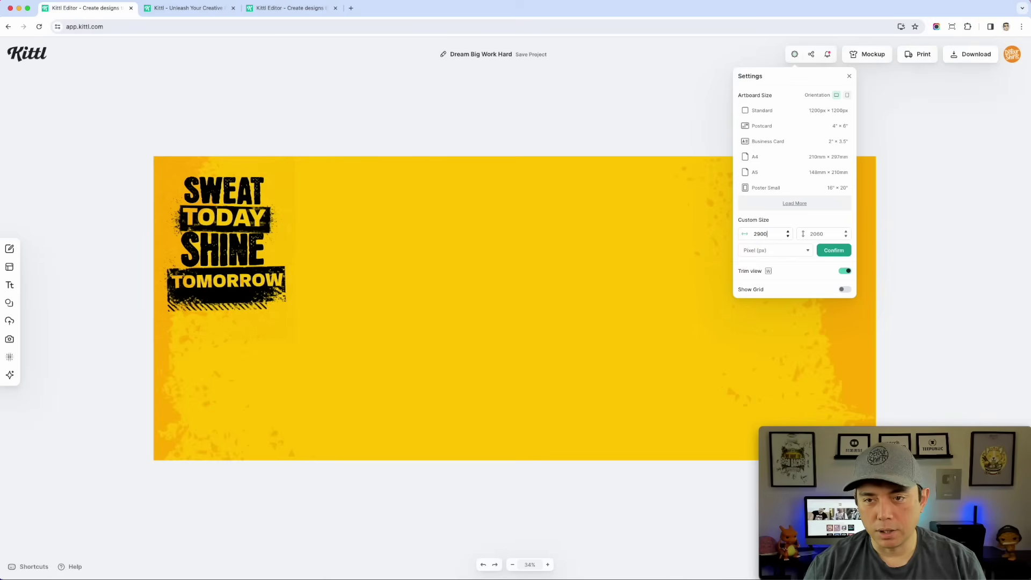
{"action": "double_click", "coordinate": [823, 236]}
{"action": "type", "text": "40"}
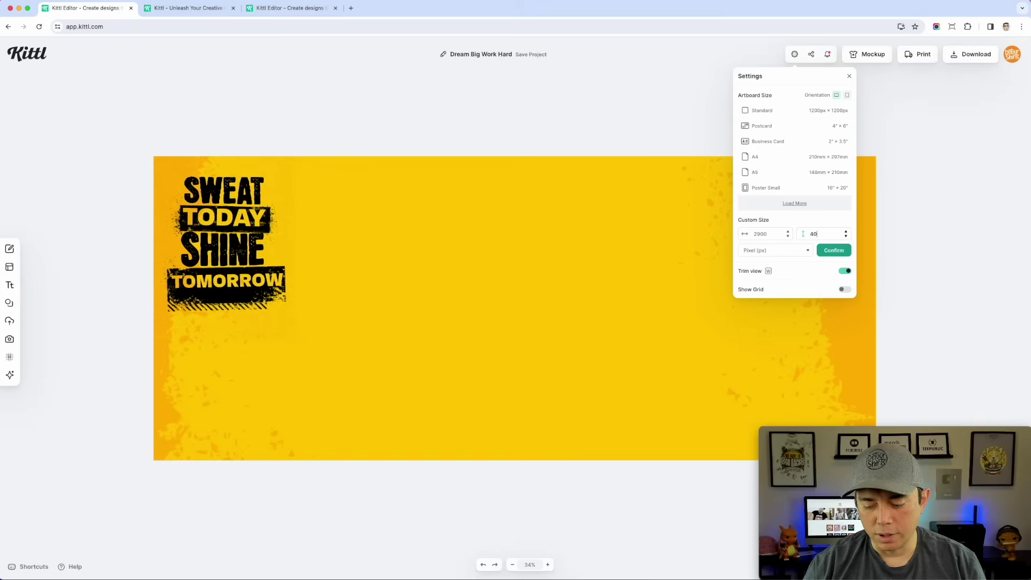
{"action": "left_click", "coordinate": [822, 246]}
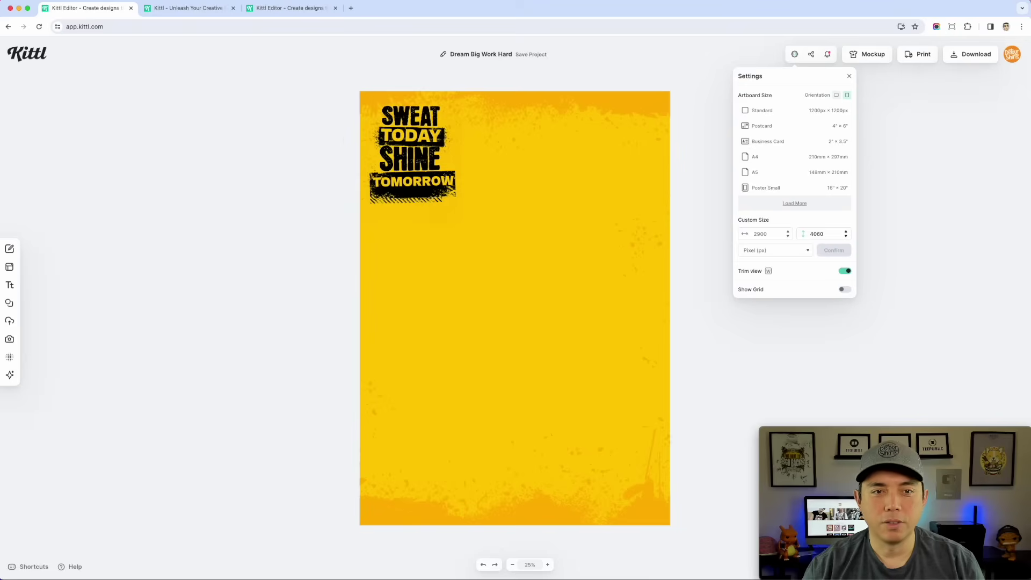
Reposition the whole SWEAT TODAY SHINE TOMORROW group on the resized artboard.
{"action": "left_click", "coordinate": [337, 111]}
{"action": "left_click_drag", "start_coordinate": [313, 86], "coordinate": [674, 477]}
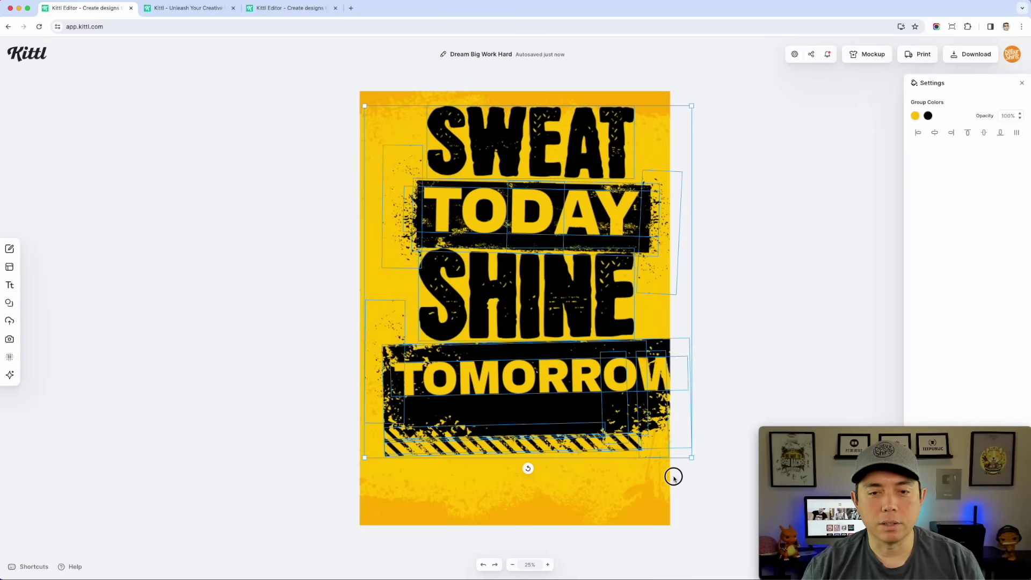
{"action": "left_click_drag", "start_coordinate": [530, 373], "coordinate": [513, 387]}
{"action": "left_click", "coordinate": [705, 416]}
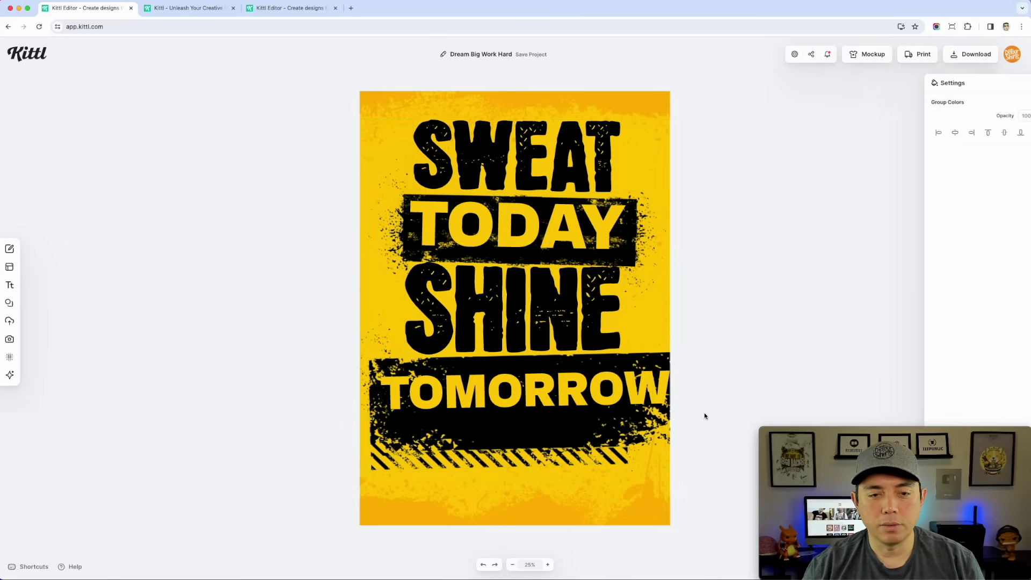
Narrow the TOMORROW text box and nudge its banner slightly left.
{"action": "left_click", "coordinate": [578, 430]}
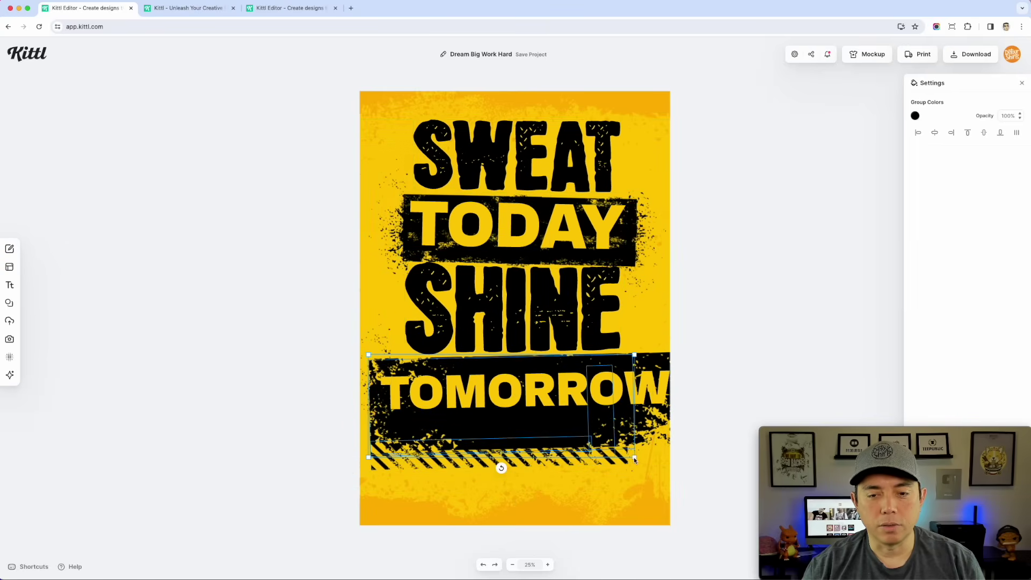
{"action": "double_click", "coordinate": [594, 406]}
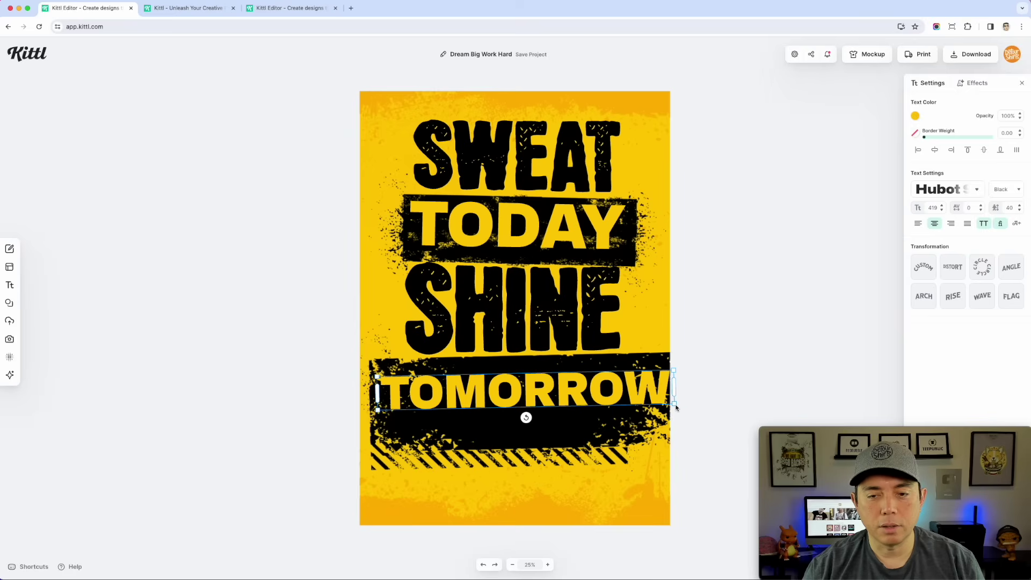
{"action": "left_click_drag", "start_coordinate": [676, 408], "coordinate": [643, 405]}
{"action": "left_click", "coordinate": [480, 432]}
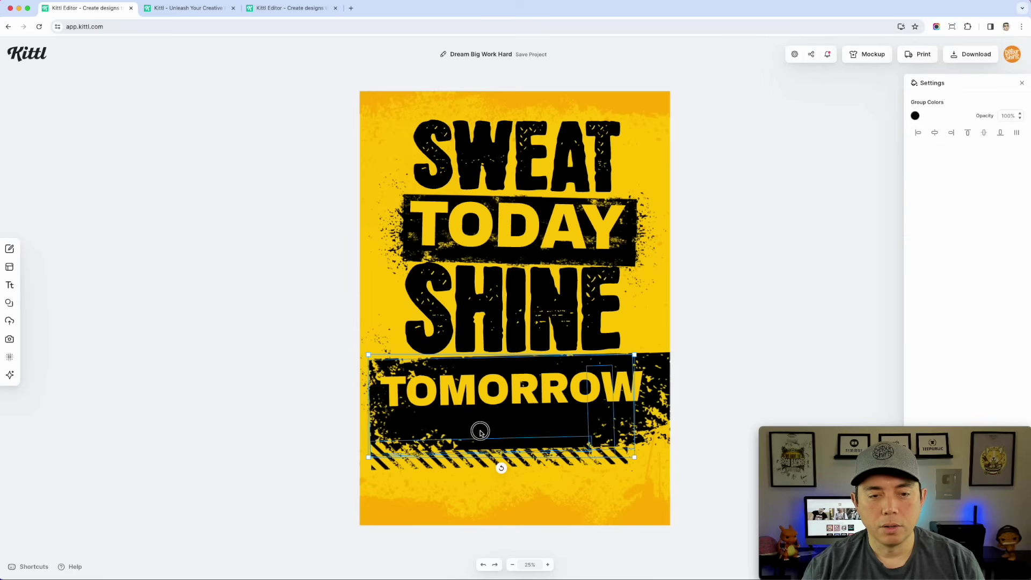
{"action": "left_click_drag", "start_coordinate": [481, 433], "coordinate": [474, 432]}
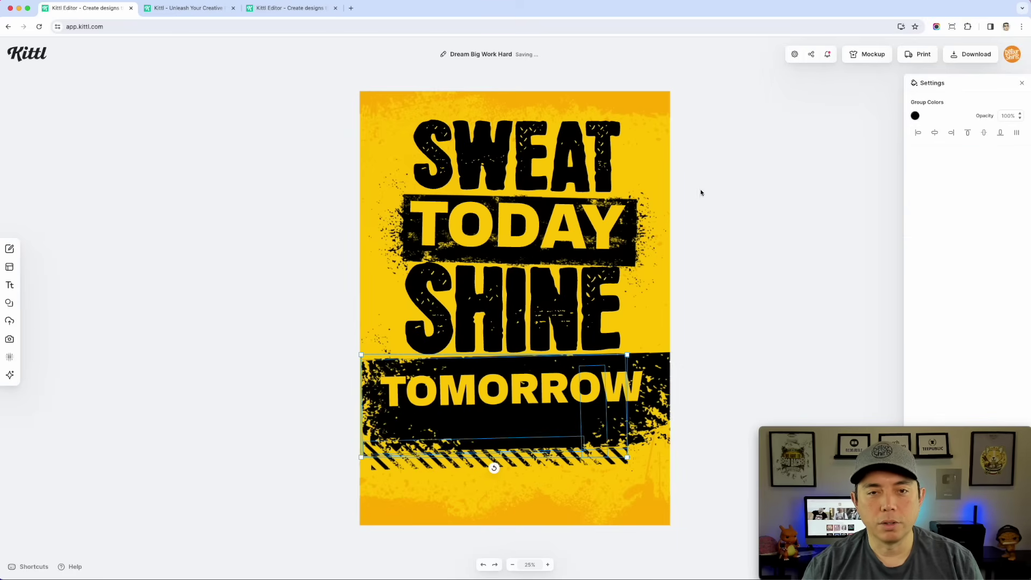
Select all design elements and move the whole design slightly down.
{"action": "left_click_drag", "start_coordinate": [292, 113], "coordinate": [633, 481]}
{"action": "left_click_drag", "start_coordinate": [518, 299], "coordinate": [516, 314]}
{"action": "left_click", "coordinate": [793, 196]}
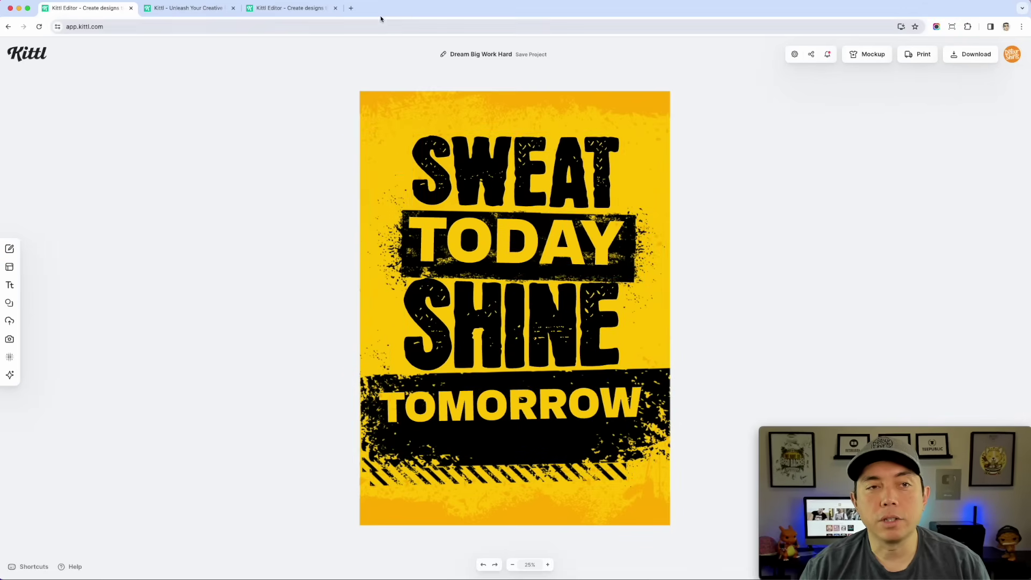
Dismiss the artboard size choices in the blank project tab and leave it for the Kittl homepage.
{"action": "left_click", "coordinate": [290, 7]}
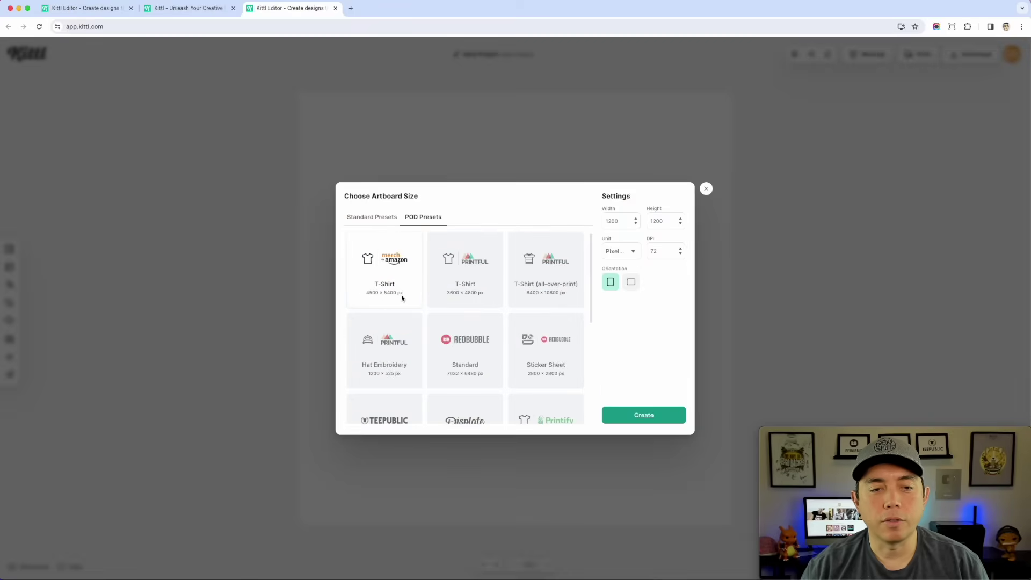
{"action": "left_click", "coordinate": [870, 212]}
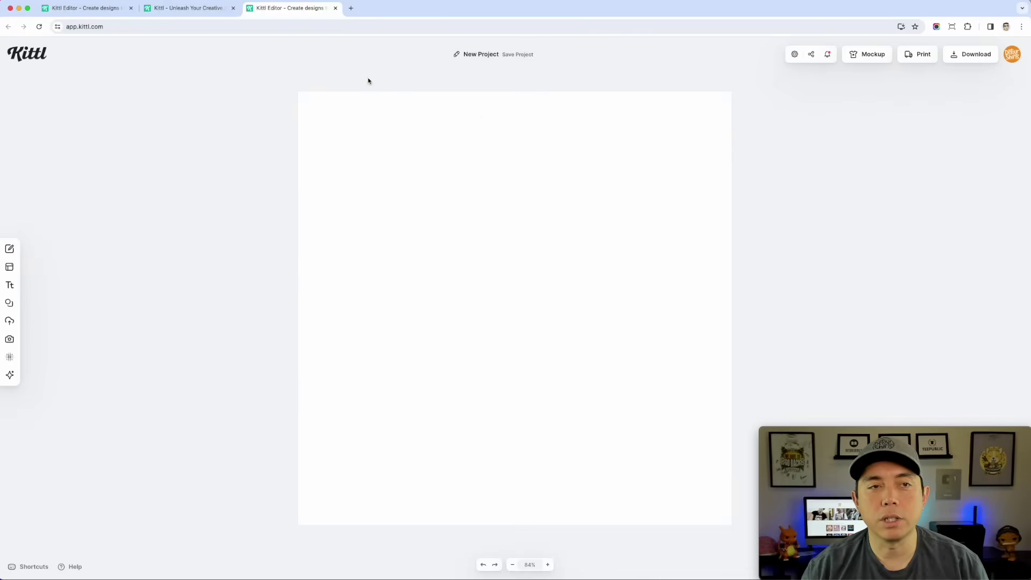
{"action": "left_click", "coordinate": [336, 8]}
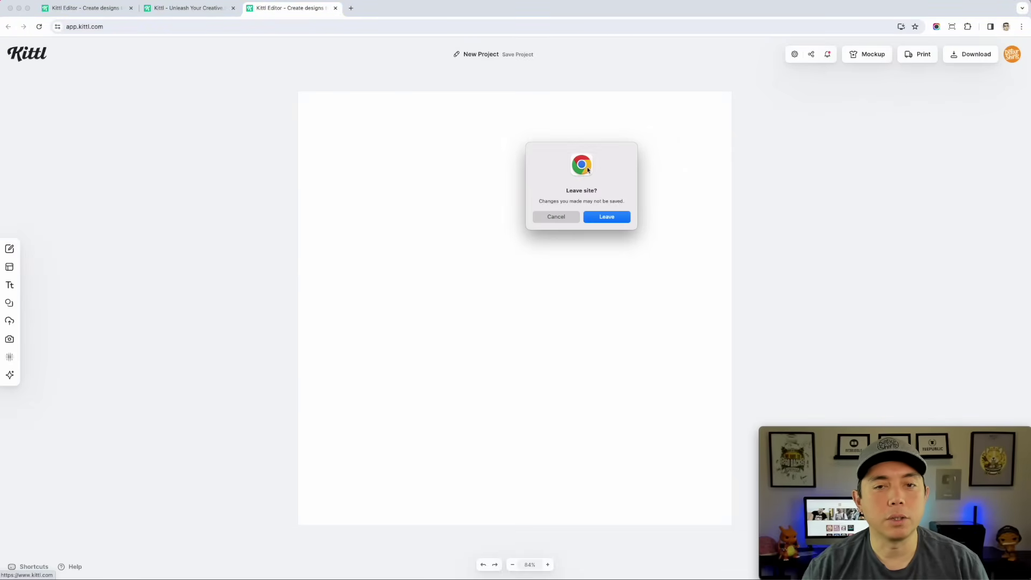
{"action": "left_click", "coordinate": [621, 221]}
{"action": "mouse_move", "coordinate": [164, 51]}
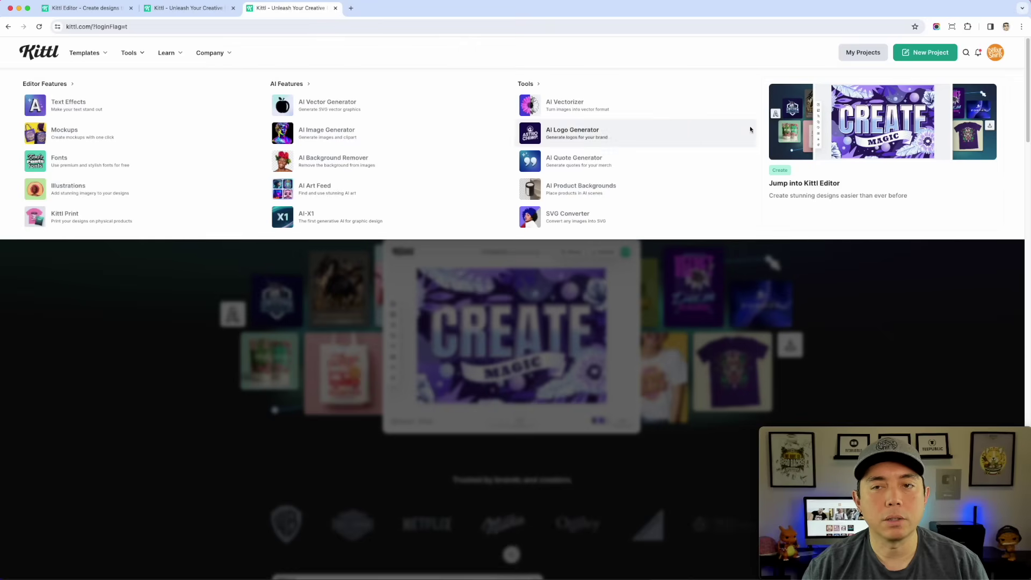
Search the templates for 'MOTIVATIONAL' and open the Stay Wild, Free Spirit template.
{"action": "mouse_move", "coordinate": [97, 51]}
{"action": "left_click", "coordinate": [591, 173]}
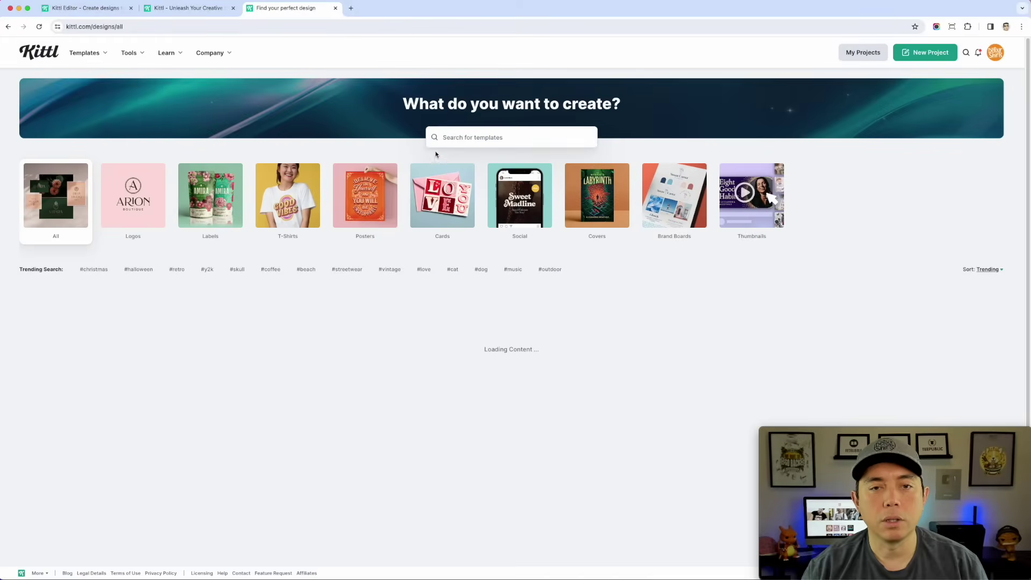
{"action": "left_click", "coordinate": [440, 139]}
{"action": "type", "text": "MO"}
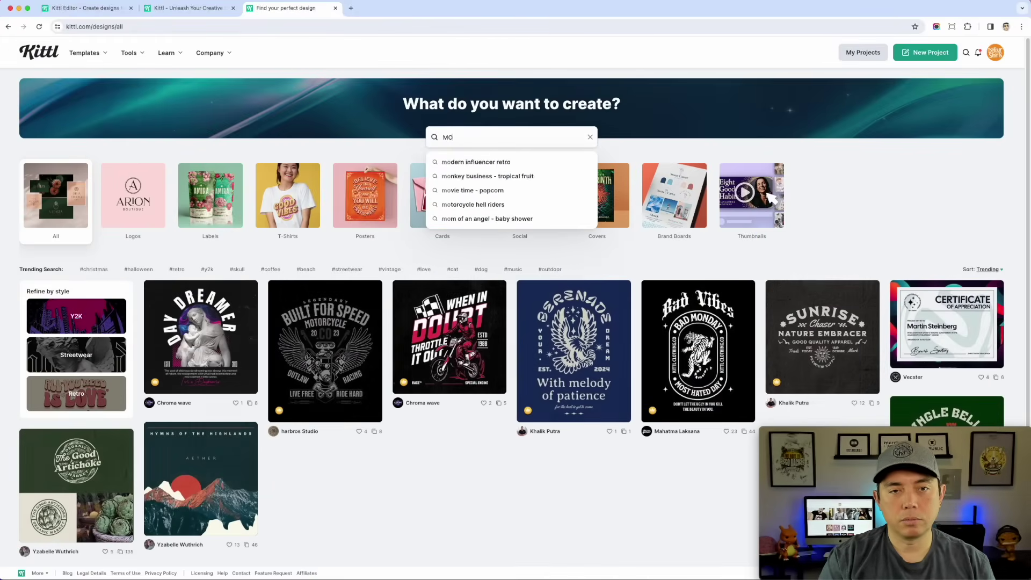
{"action": "type", "text": "TIVATIONAL"}
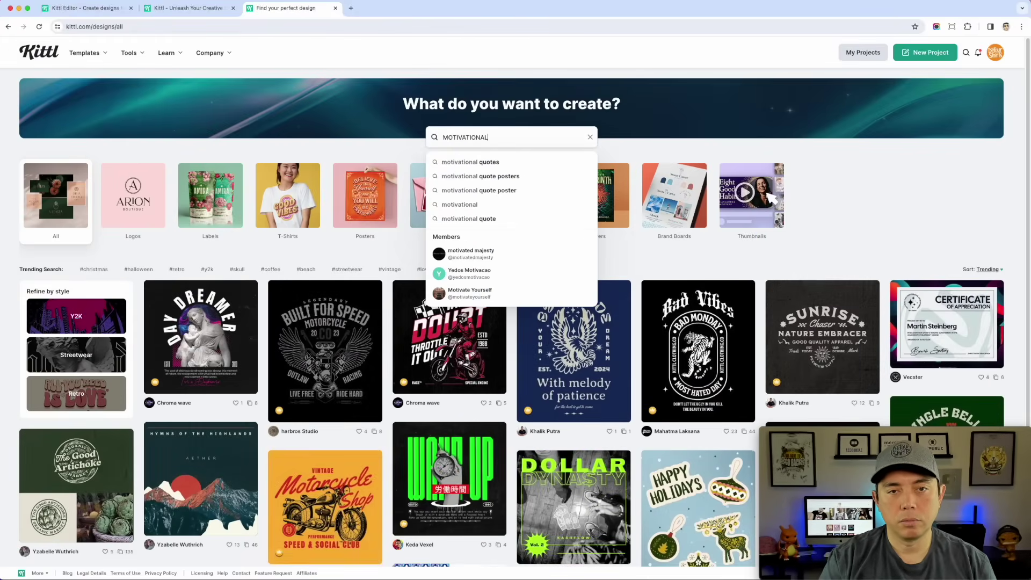
{"action": "key", "text": "Return"}
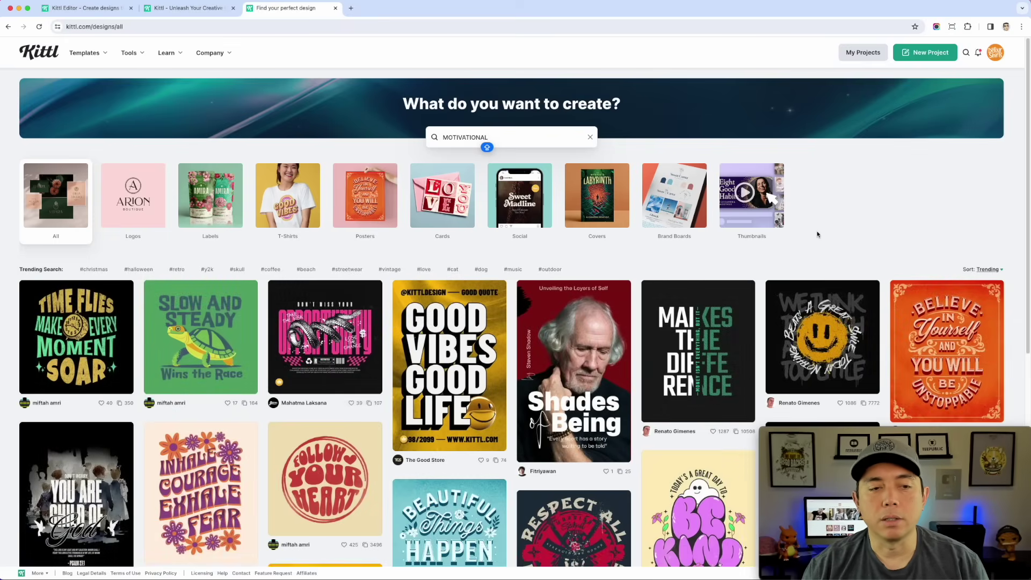
{"action": "scroll", "coordinate": [812, 250], "scroll_direction": "down", "scroll_amount": 6}
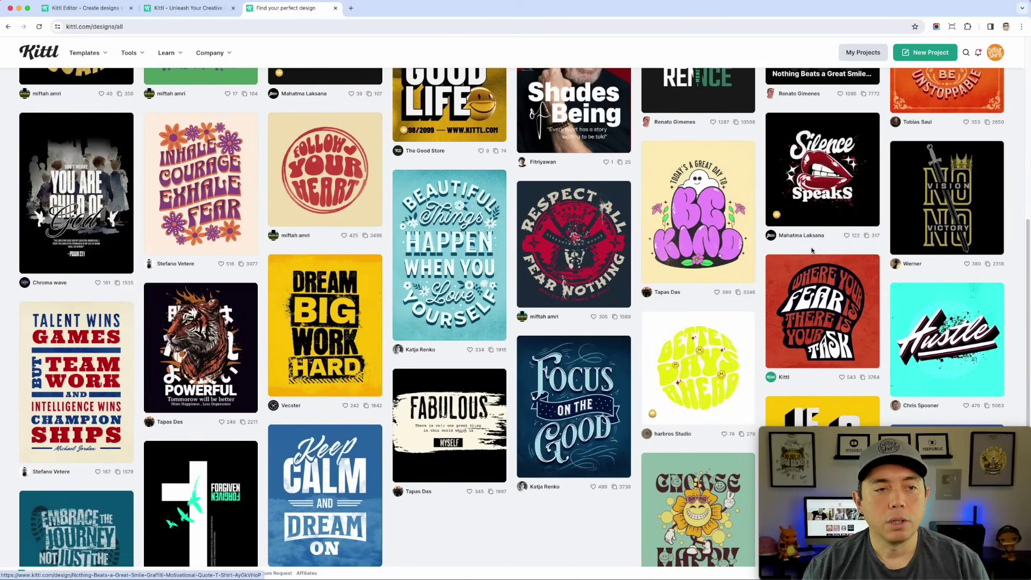
{"action": "scroll", "coordinate": [812, 250], "scroll_direction": "down", "scroll_amount": 3}
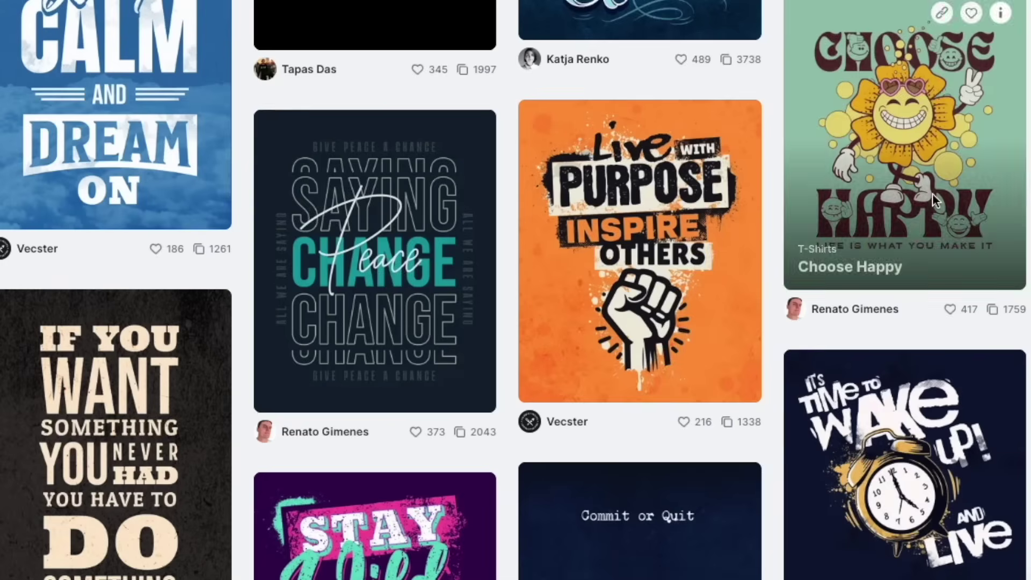
{"action": "scroll", "coordinate": [887, 333], "scroll_direction": "down", "scroll_amount": 6}
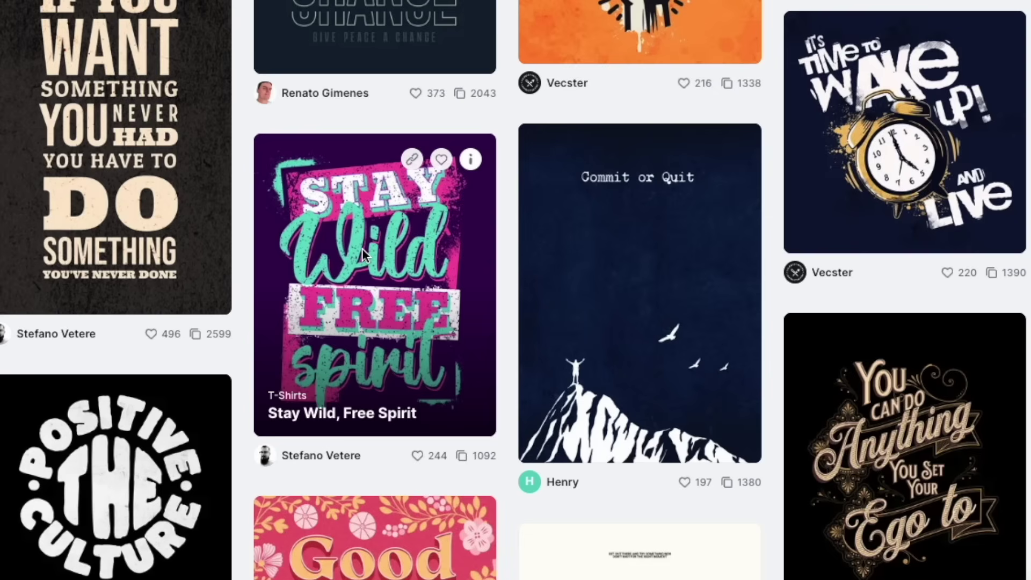
{"action": "left_click", "coordinate": [348, 258]}
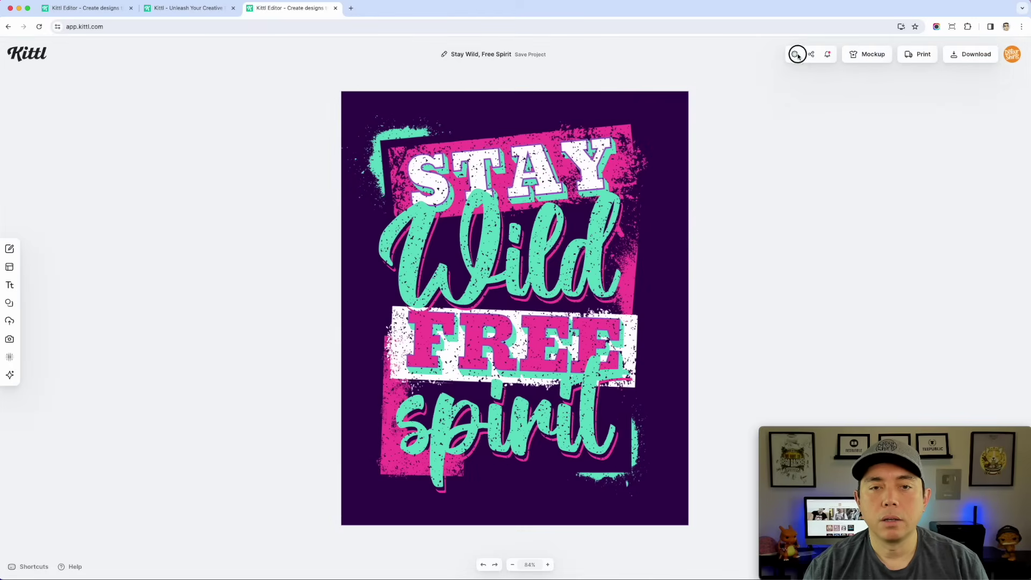
Set the artboard to a custom 4500 × 5400 px size in pixels.
{"action": "left_click", "coordinate": [795, 55]}
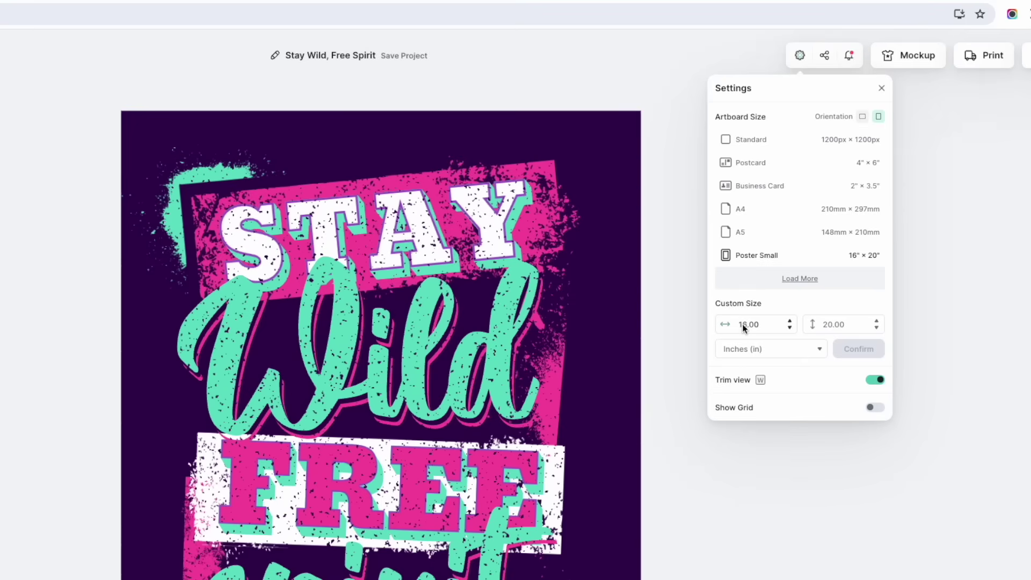
{"action": "left_click", "coordinate": [771, 353]}
{"action": "left_click", "coordinate": [751, 398]}
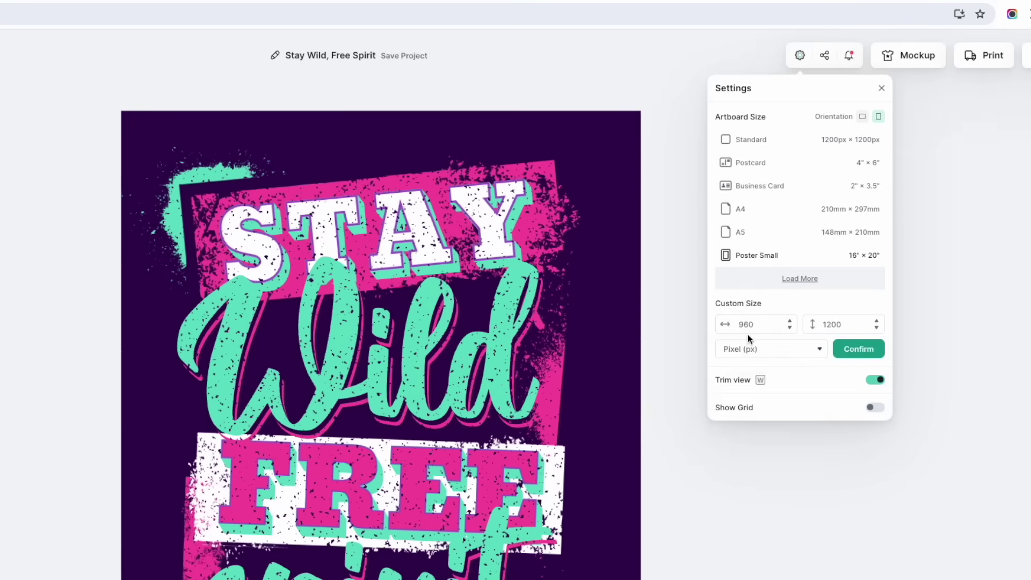
{"action": "type", "text": "4500"}
{"action": "key", "text": "Tab"}
{"action": "type", "text": "5400"}
{"action": "left_click", "coordinate": [859, 349]}
Scale the Stay Wild design up so it nearly fills the canvas.
{"action": "left_click", "coordinate": [252, 295]}
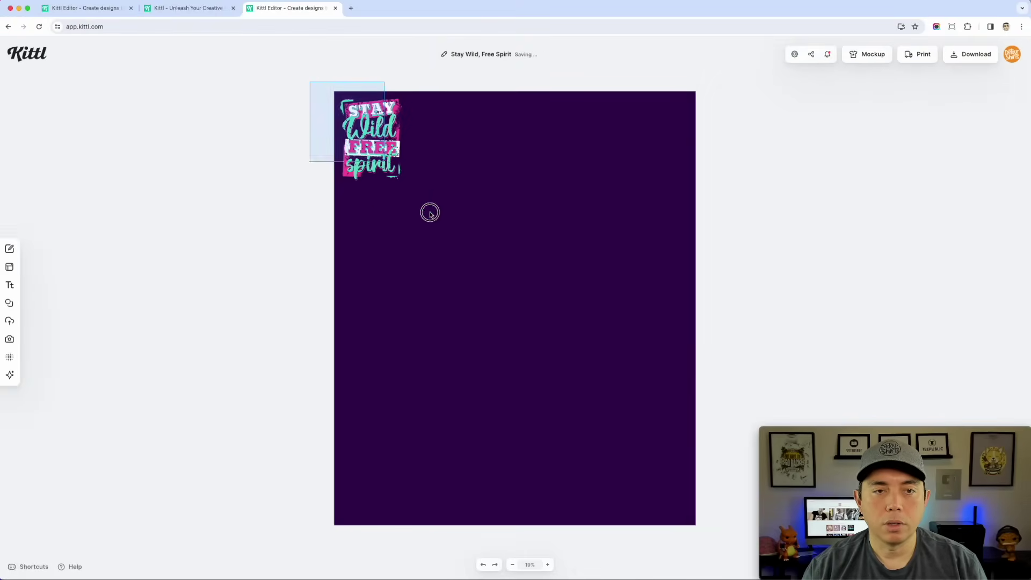
{"action": "left_click_drag", "start_coordinate": [430, 213], "coordinate": [410, 198]}
{"action": "left_click_drag", "start_coordinate": [404, 186], "coordinate": [668, 493]}
{"action": "left_click_drag", "start_coordinate": [574, 338], "coordinate": [578, 342]}
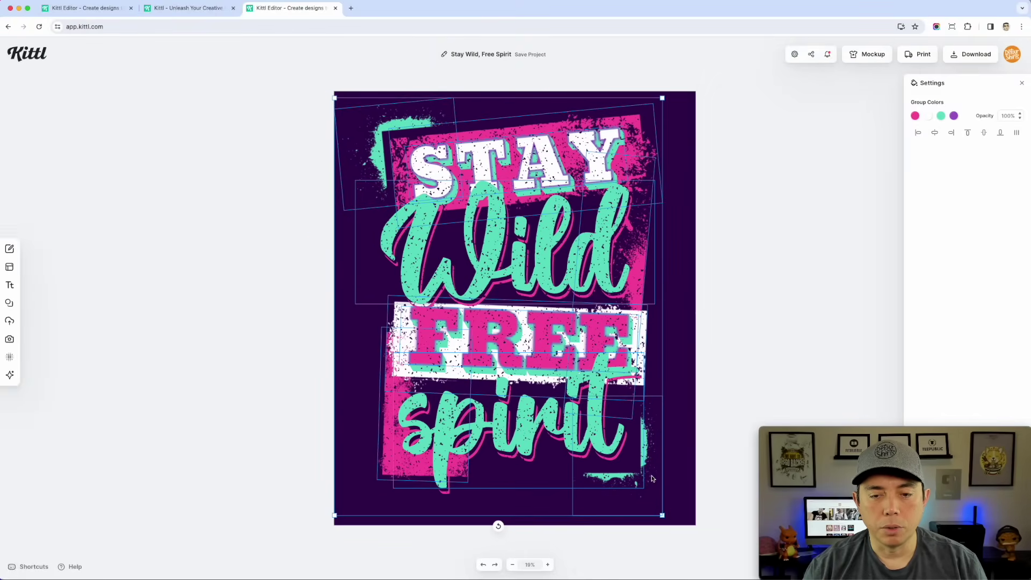
{"action": "left_click_drag", "start_coordinate": [662, 515], "coordinate": [668, 520]}
Change the artboard background colour to black.
{"action": "left_click", "coordinate": [739, 237]}
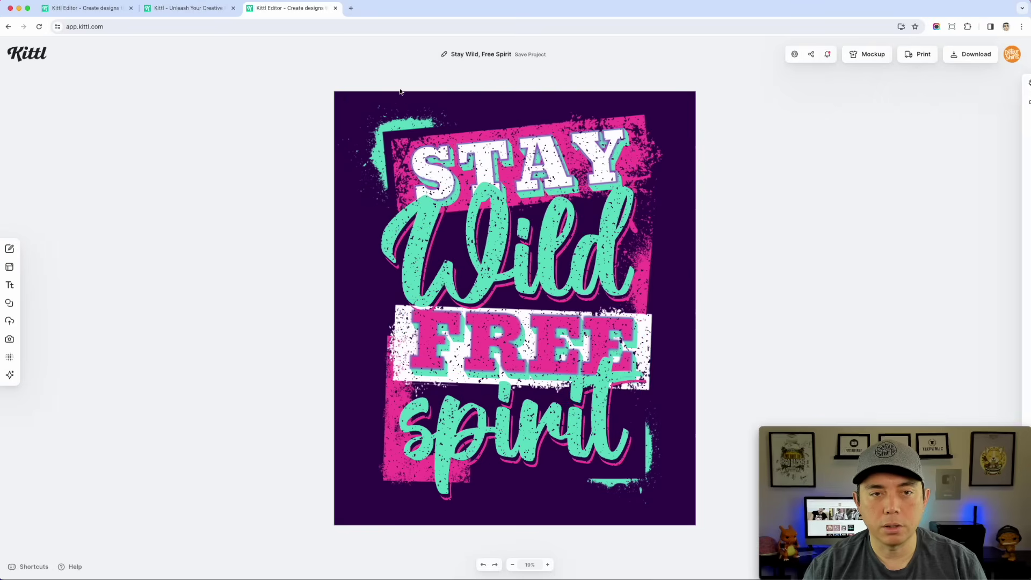
{"action": "left_click", "coordinate": [341, 95]}
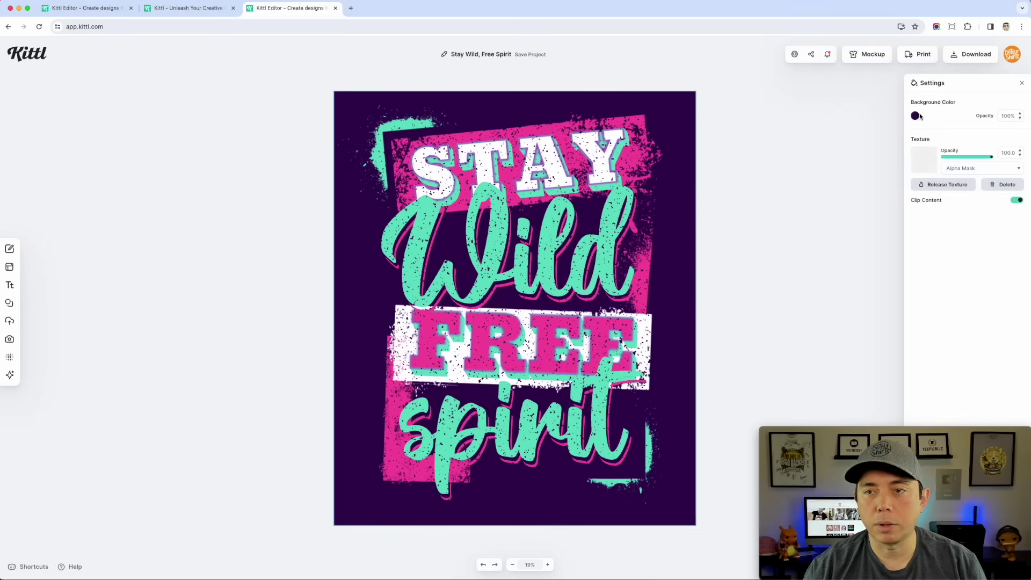
{"action": "left_click", "coordinate": [916, 116]}
{"action": "left_click_drag", "start_coordinate": [828, 172], "coordinate": [755, 281]}
{"action": "left_click", "coordinate": [719, 144]}
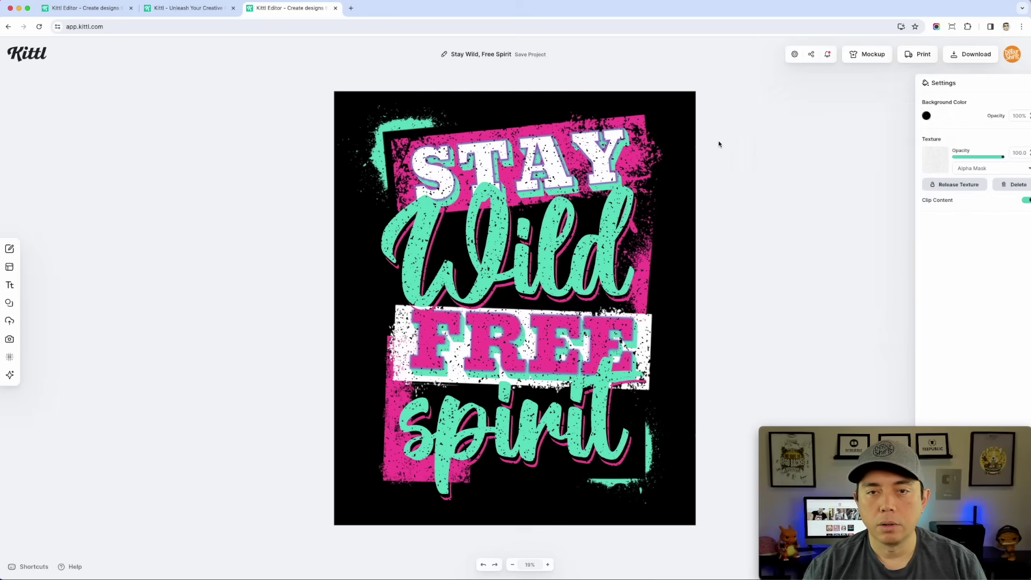
Recolour the Wild and spirit script words to the same golden yellow.
{"action": "left_click", "coordinate": [495, 226]}
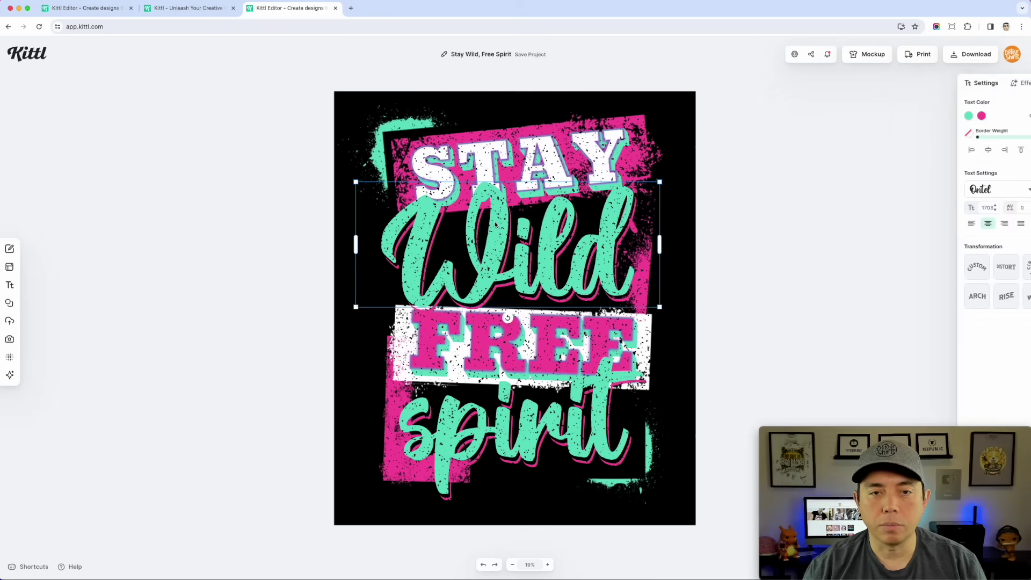
{"action": "left_click", "coordinate": [914, 115]}
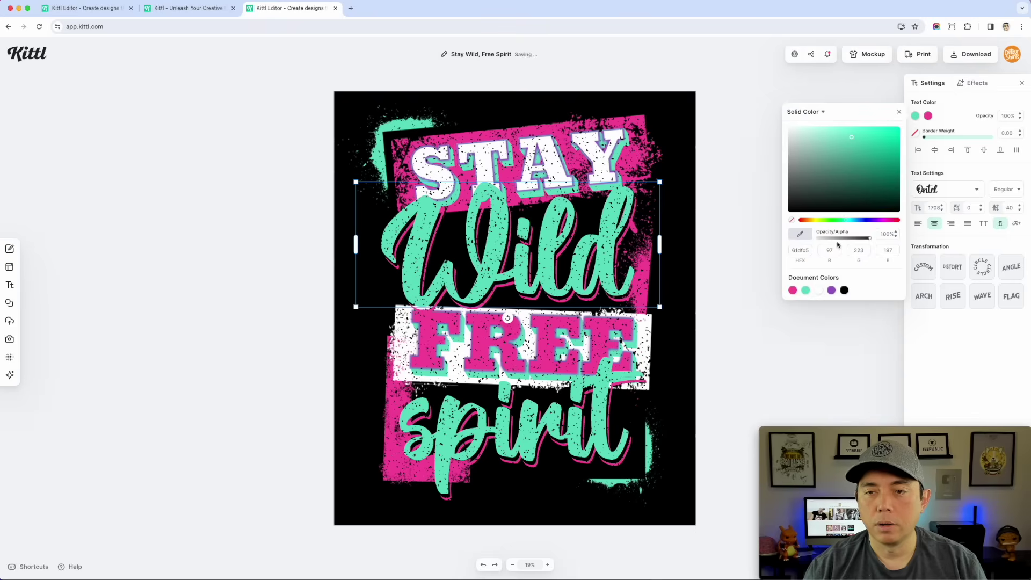
{"action": "left_click", "coordinate": [814, 221]}
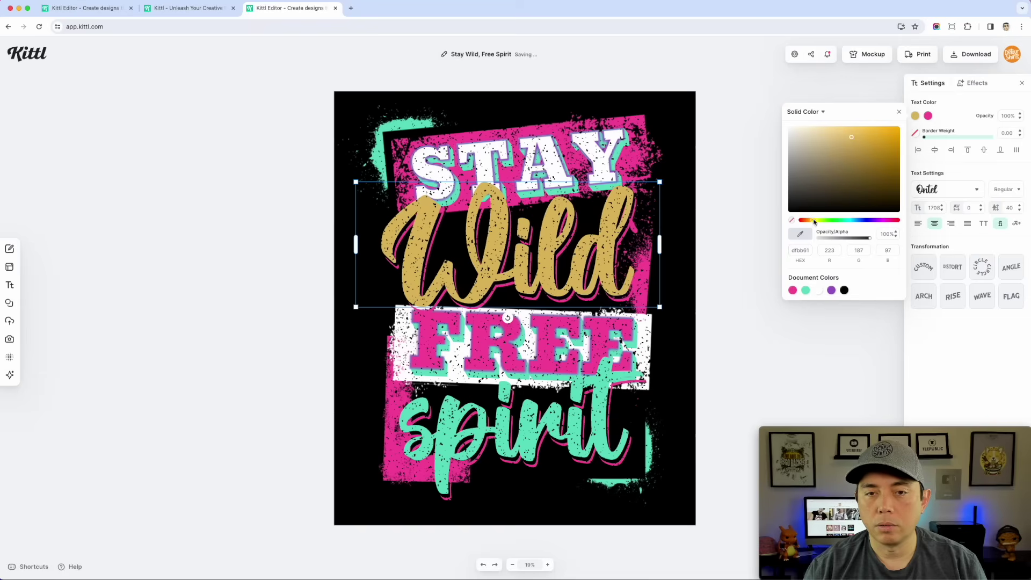
{"action": "left_click_drag", "start_coordinate": [864, 141], "coordinate": [895, 122]}
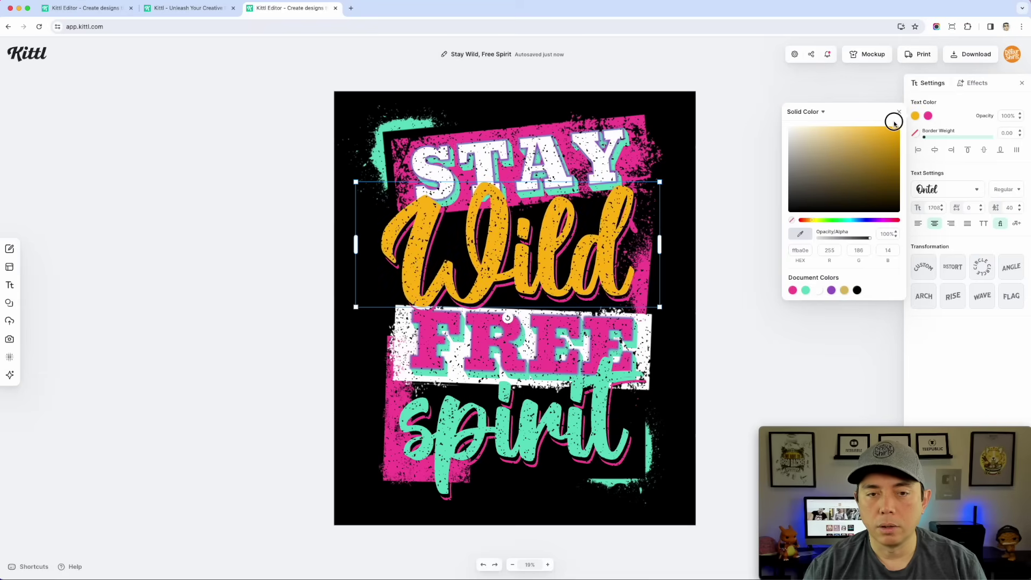
{"action": "left_click", "coordinate": [525, 435]}
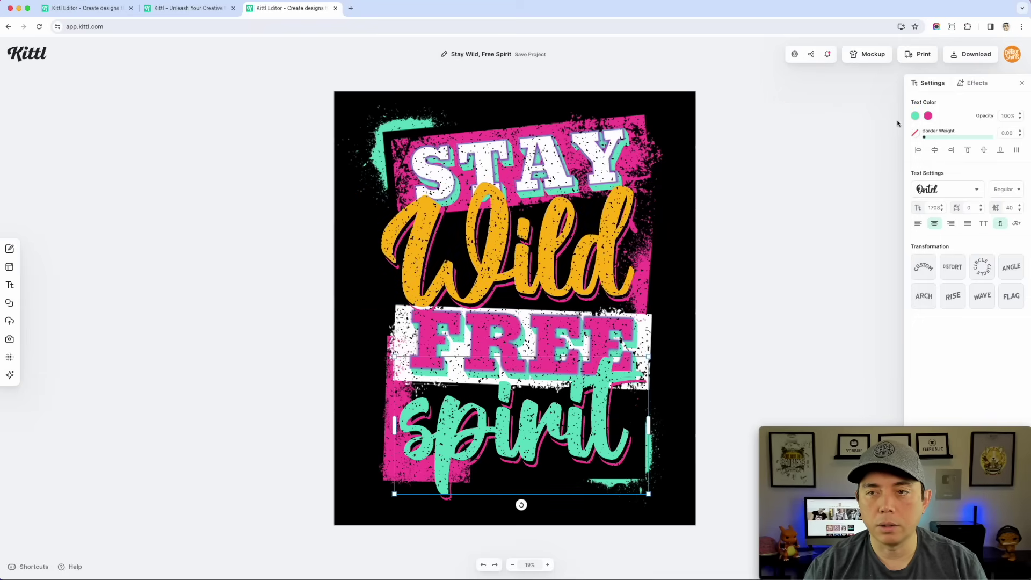
{"action": "left_click", "coordinate": [917, 118]}
{"action": "left_click", "coordinate": [835, 293]}
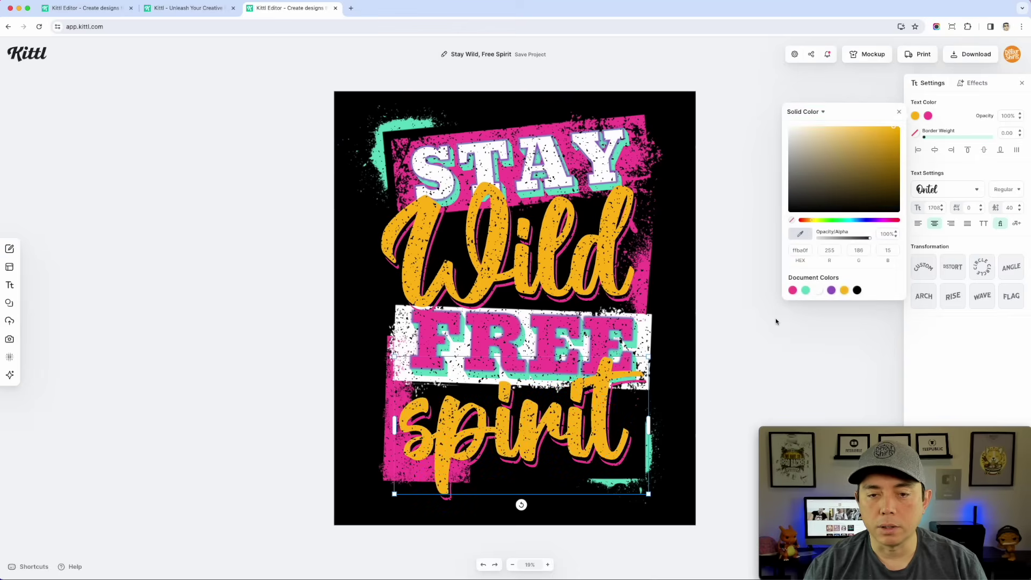
{"action": "left_click", "coordinate": [738, 337]}
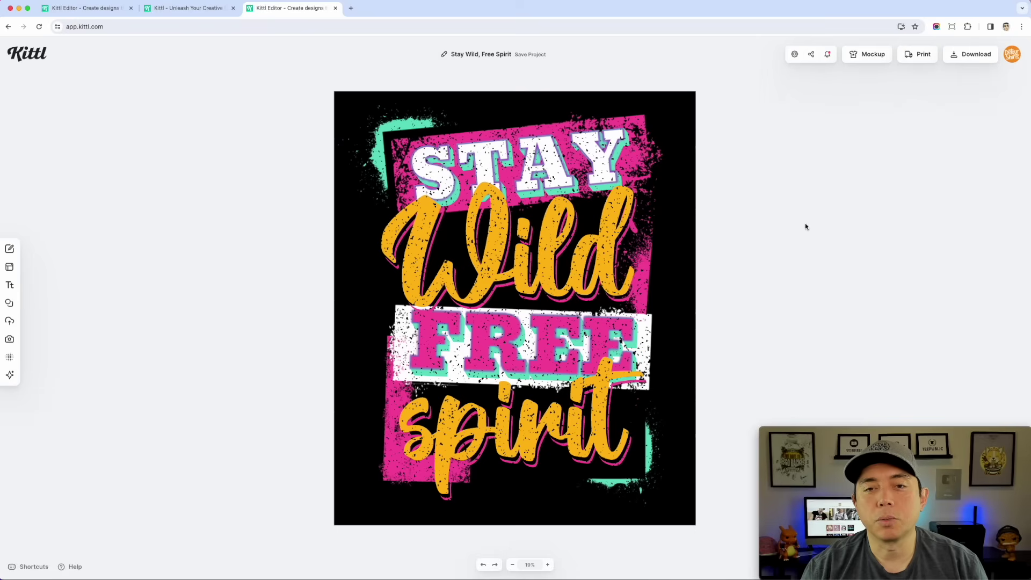
Inspect the STAY text, teal splash, white box and FREE text, then deselect.
{"action": "left_click", "coordinate": [606, 140]}
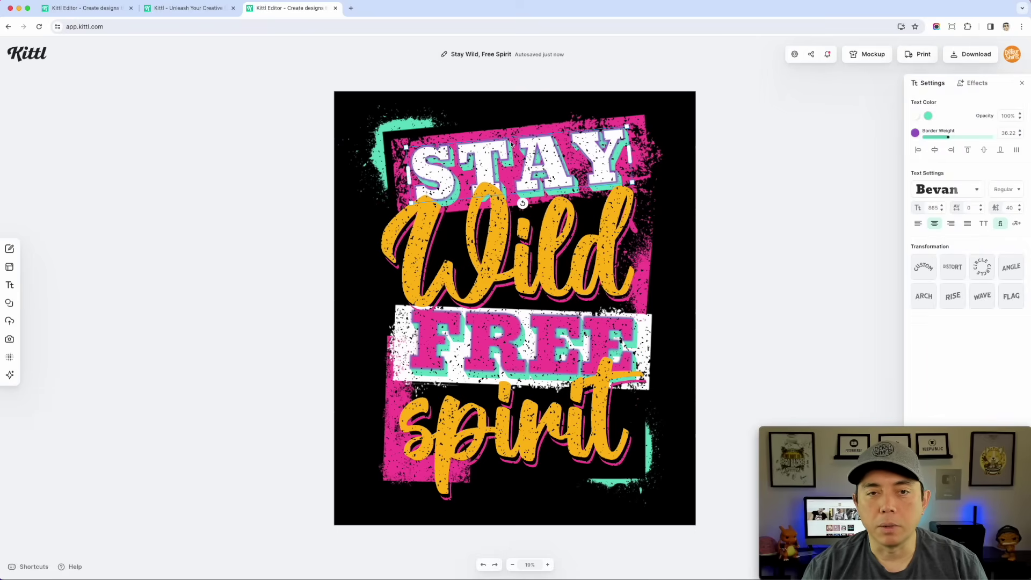
{"action": "left_click", "coordinate": [376, 130]}
{"action": "left_click", "coordinate": [386, 129]}
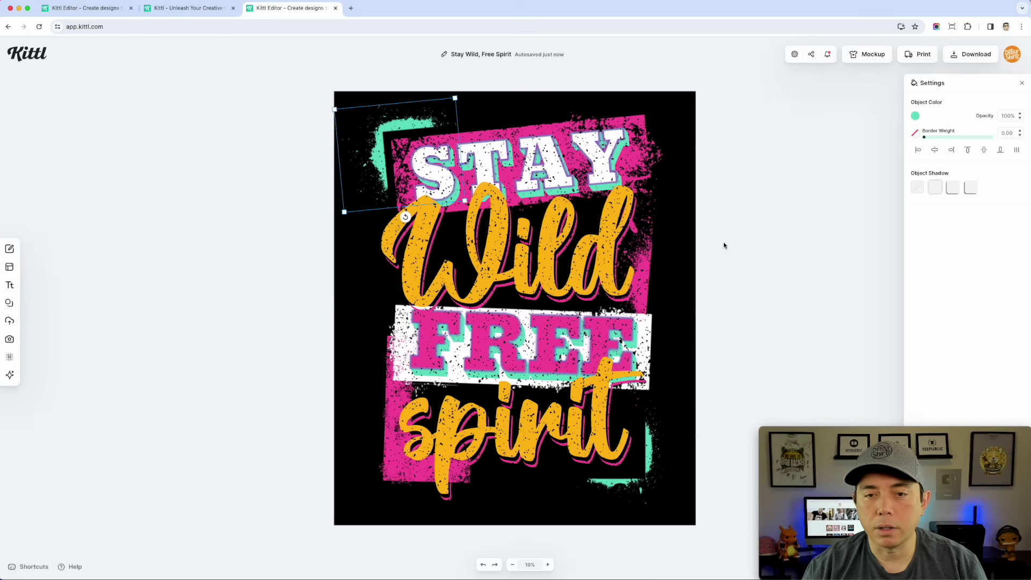
{"action": "left_click", "coordinate": [642, 339]}
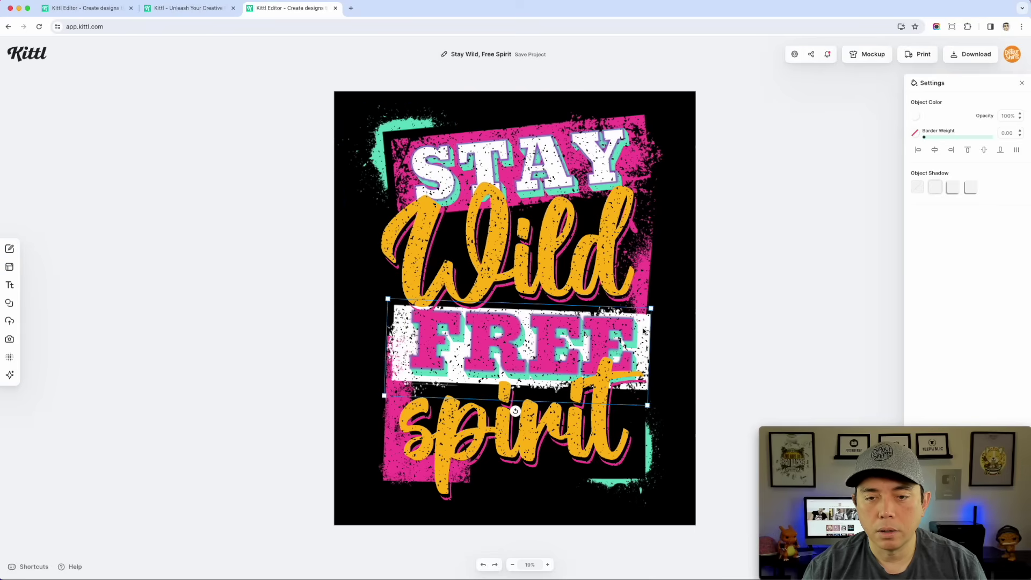
{"action": "left_click", "coordinate": [644, 331]}
{"action": "left_click", "coordinate": [762, 120]}
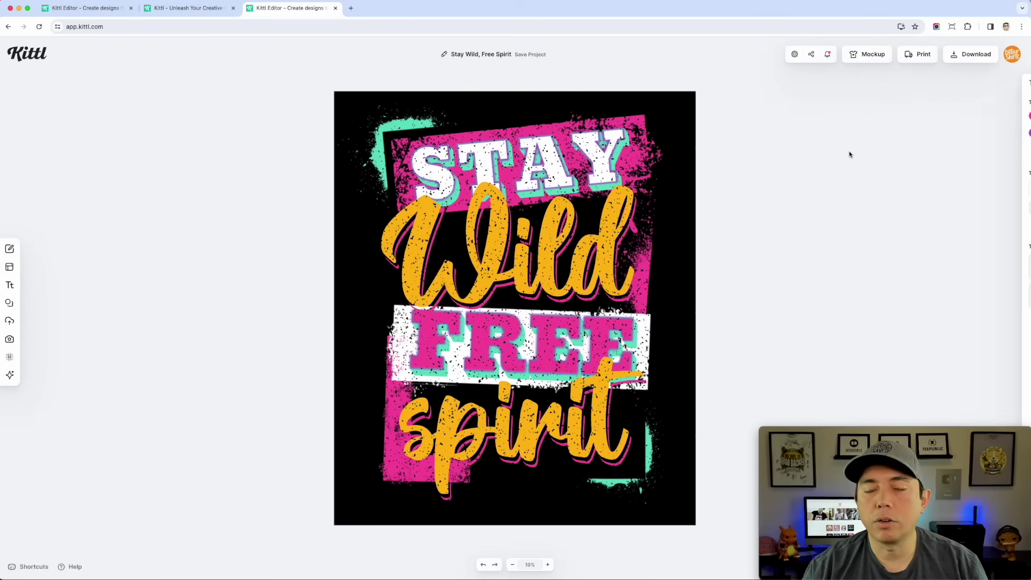
Set the background colour to deep purple 4c2db7, then select the whole design.
{"action": "left_click", "coordinate": [353, 96]}
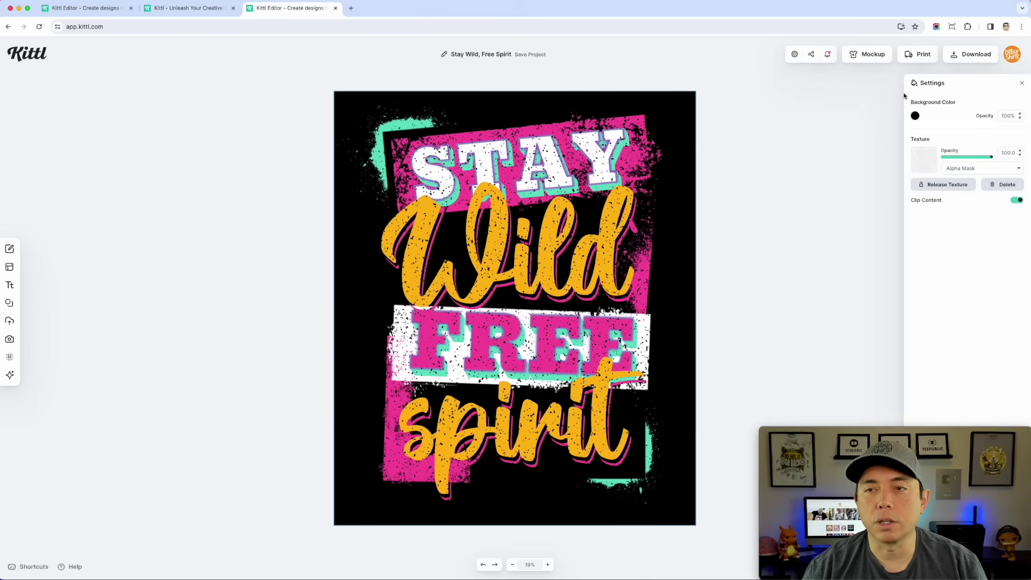
{"action": "left_click", "coordinate": [915, 116]}
{"action": "mouse_move", "coordinate": [879, 153]}
{"action": "left_mouse_down"}
{"action": "mouse_move", "coordinate": [860, 177]}
{"action": "mouse_move", "coordinate": [908, 132]}
{"action": "mouse_move", "coordinate": [907, 184]}
{"action": "mouse_move", "coordinate": [824, 203]}
{"action": "mouse_move", "coordinate": [807, 151]}
{"action": "mouse_move", "coordinate": [853, 178]}
{"action": "mouse_move", "coordinate": [875, 215]}
{"action": "mouse_move", "coordinate": [835, 185]}
{"action": "mouse_move", "coordinate": [967, 111]}
{"action": "mouse_move", "coordinate": [916, 212]}
{"action": "mouse_move", "coordinate": [915, 248]}
{"action": "mouse_move", "coordinate": [900, 233]}
{"action": "mouse_move", "coordinate": [788, 215]}
{"action": "mouse_move", "coordinate": [781, 173]}
{"action": "mouse_move", "coordinate": [778, 201]}
{"action": "mouse_move", "coordinate": [900, 134]}
{"action": "mouse_move", "coordinate": [923, 136]}
{"action": "mouse_move", "coordinate": [920, 180]}
{"action": "mouse_move", "coordinate": [873, 152]}
{"action": "left_mouse_up"}
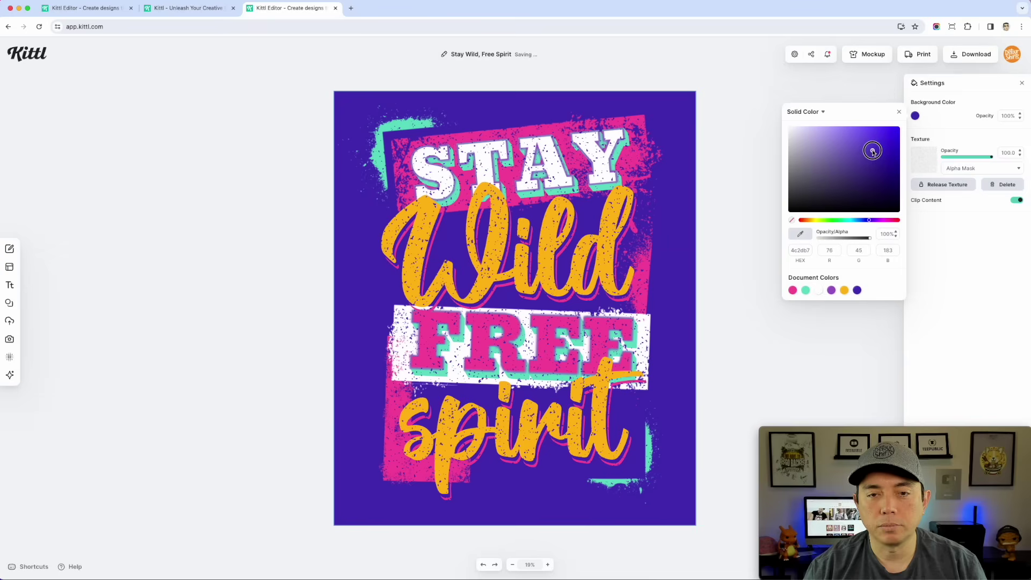
{"action": "left_click", "coordinate": [722, 138]}
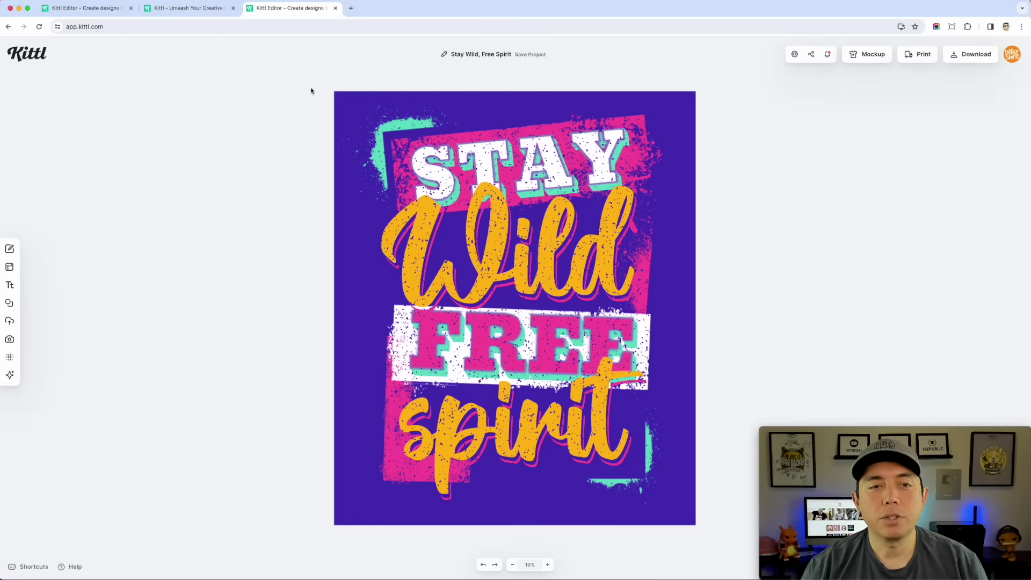
{"action": "left_click_drag", "start_coordinate": [311, 89], "coordinate": [687, 505]}
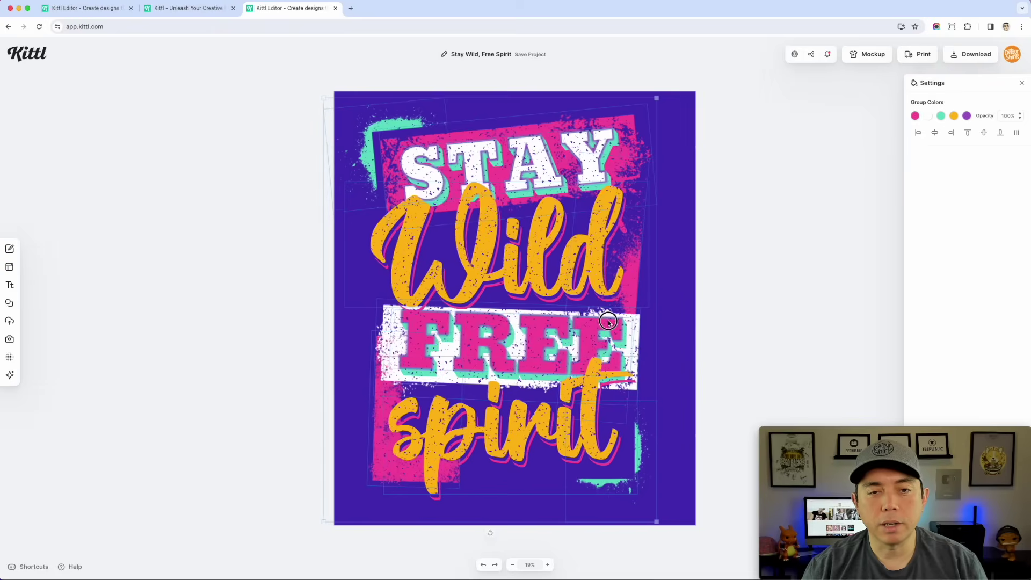
Open the 4500 × 5400 px download options and switch on Optimize Quality.
{"action": "left_click", "coordinate": [792, 232]}
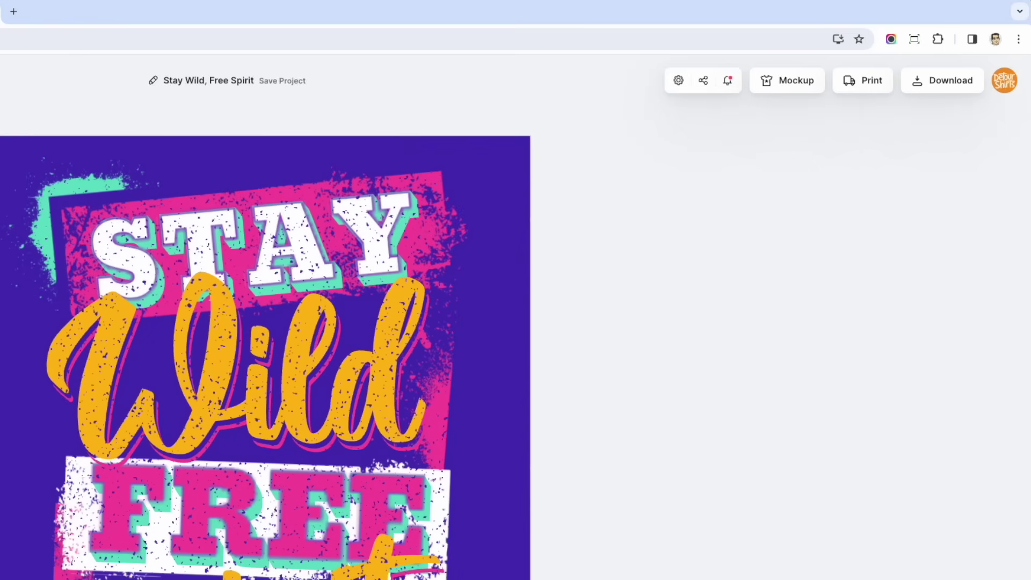
{"action": "left_click", "coordinate": [935, 85]}
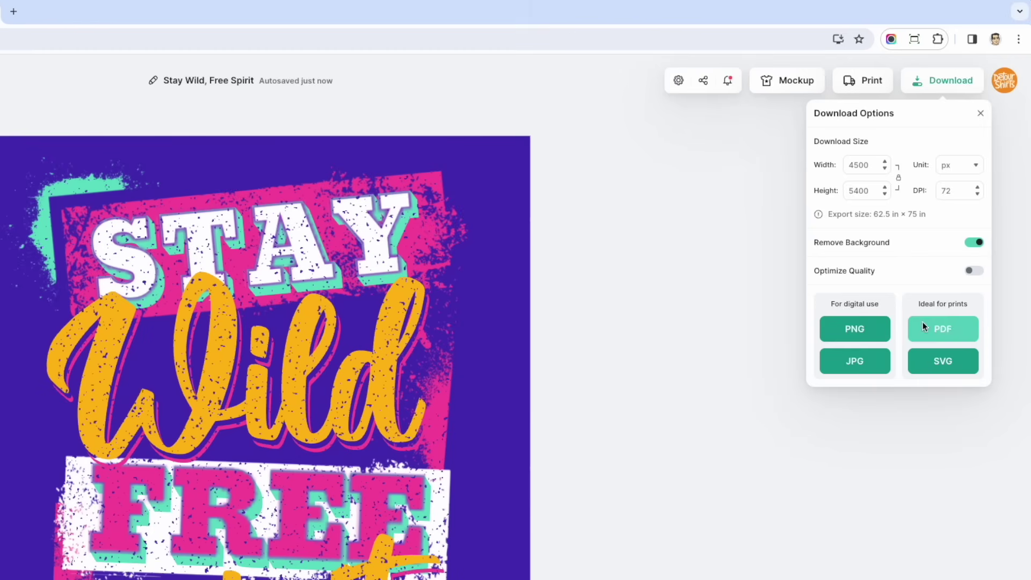
{"action": "left_click", "coordinate": [974, 271]}
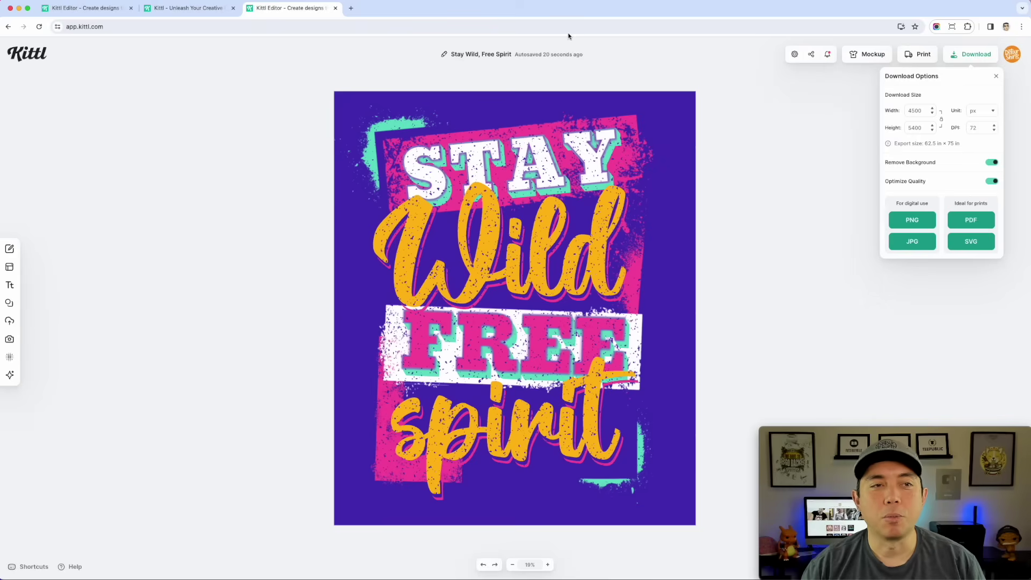
Go to the second Kittl tab and scroll far down the 'Find your perfect design' T-shirt gallery.
{"action": "left_click", "coordinate": [185, 8]}
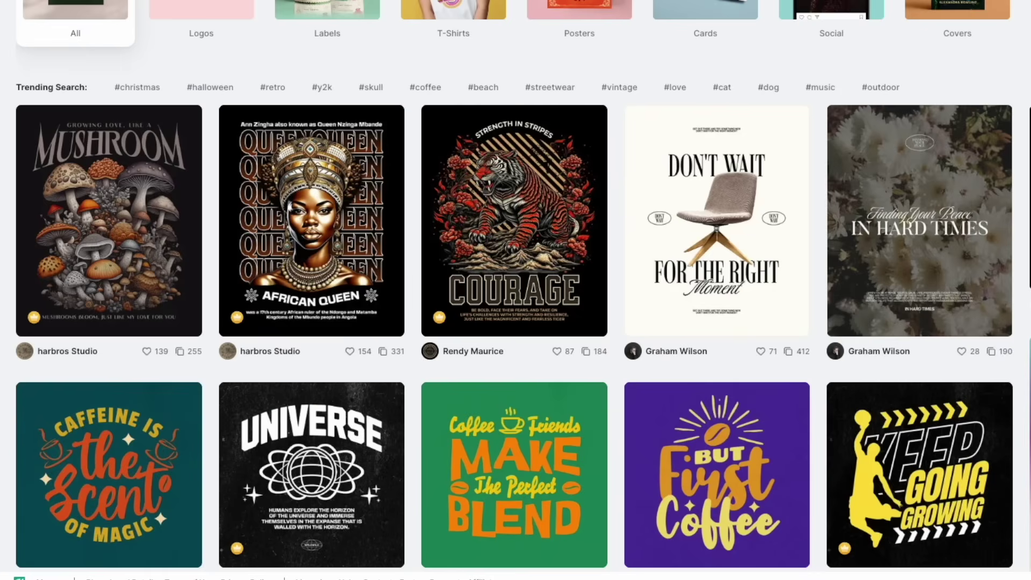
{"action": "scroll", "coordinate": [515, 284], "scroll_direction": "down", "scroll_amount": 15}
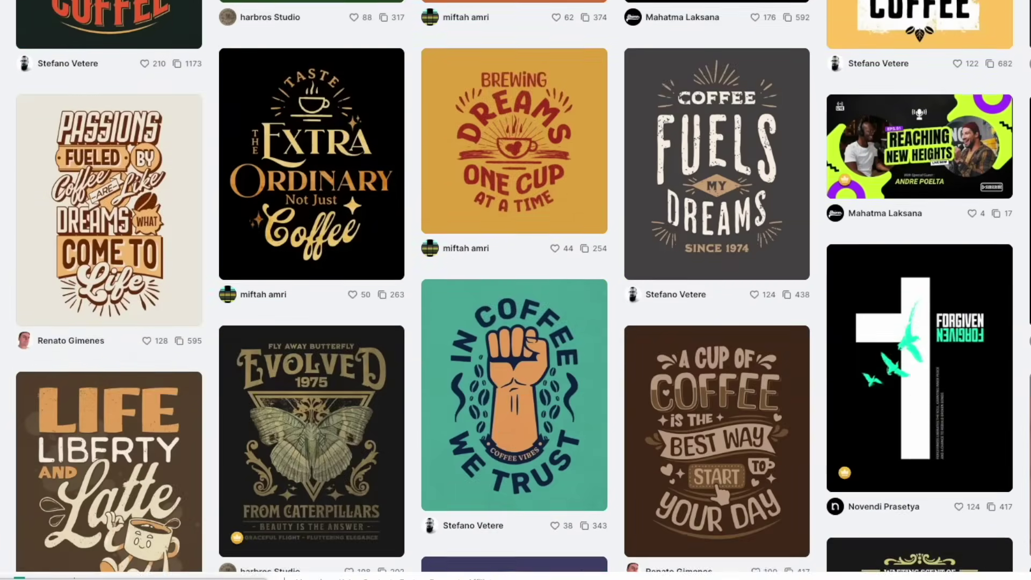
{"action": "scroll", "coordinate": [516, 285], "scroll_direction": "down", "scroll_amount": 15}
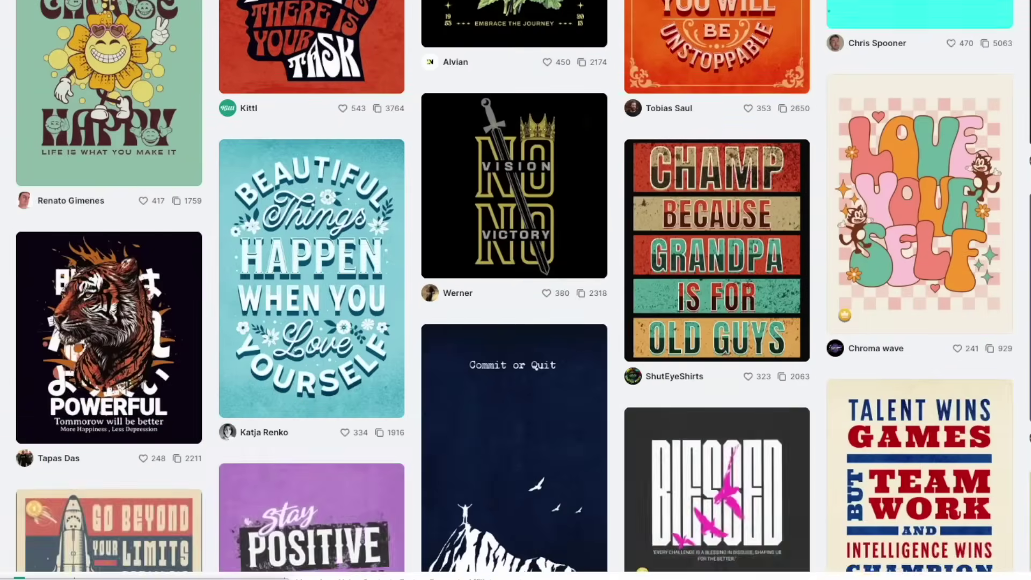
{"action": "scroll", "coordinate": [763, 269], "scroll_direction": "down", "scroll_amount": 5}
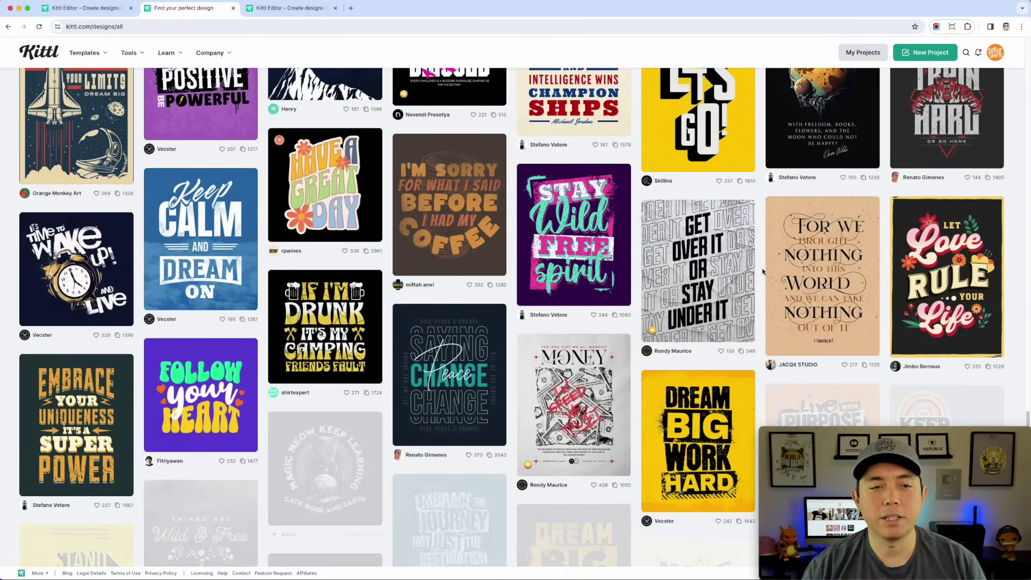
{"action": "scroll", "coordinate": [762, 269], "scroll_direction": "down", "scroll_amount": 8}
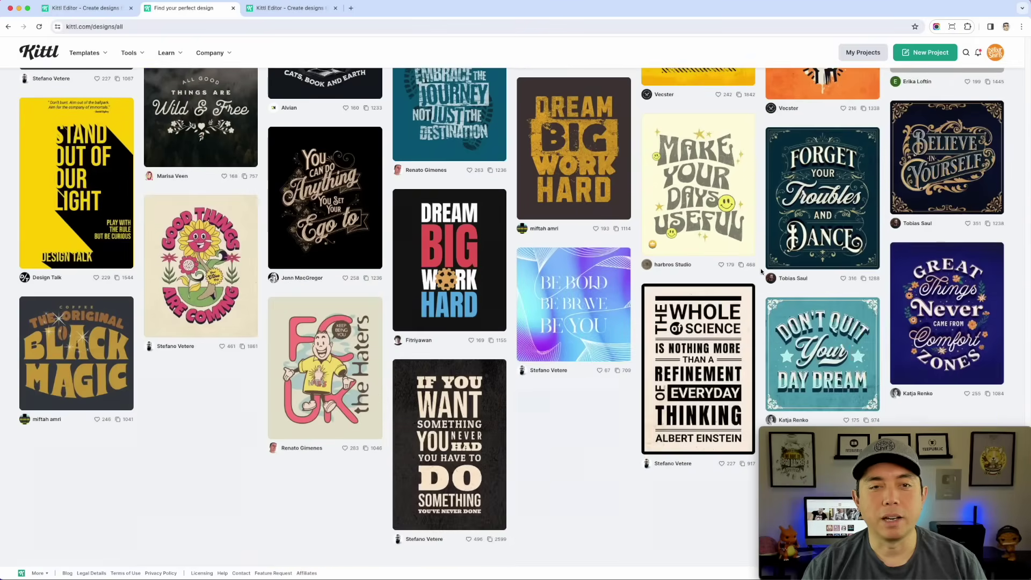
{"action": "scroll", "coordinate": [761, 268], "scroll_direction": "up", "scroll_amount": 2}
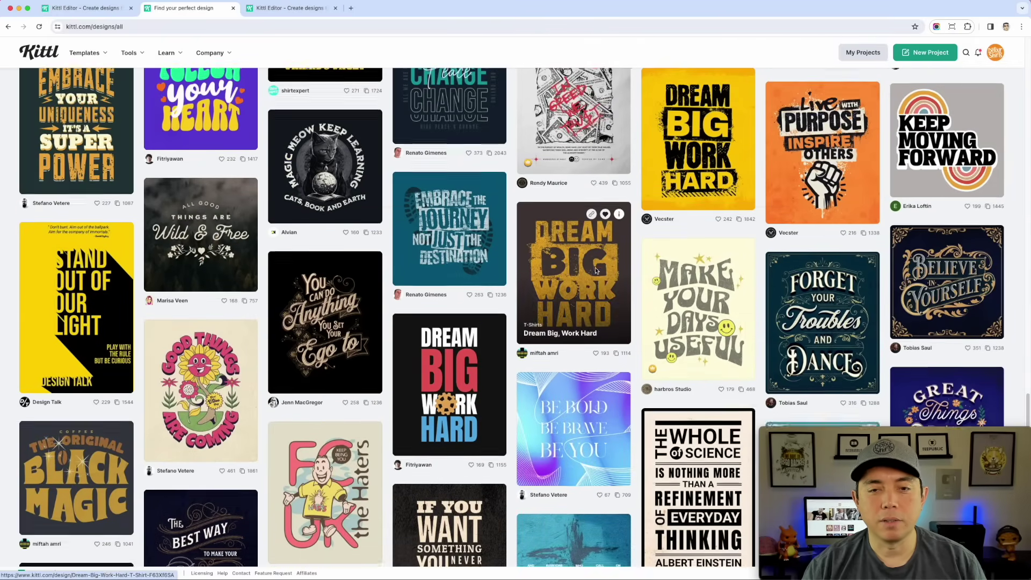
{"action": "scroll", "coordinate": [596, 270], "scroll_direction": "down", "scroll_amount": 3}
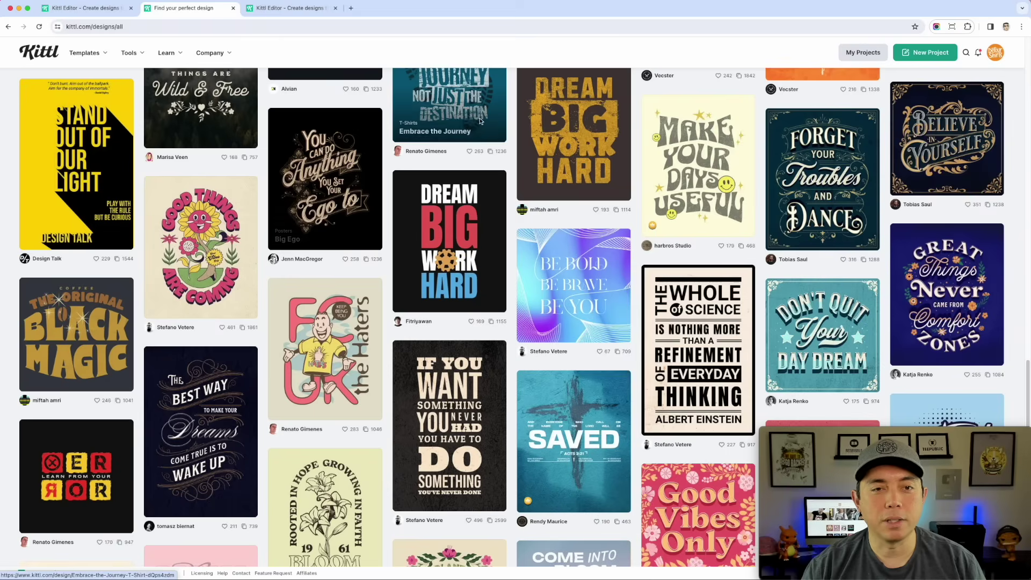
{"action": "scroll", "coordinate": [478, 221], "scroll_direction": "down", "scroll_amount": 10}
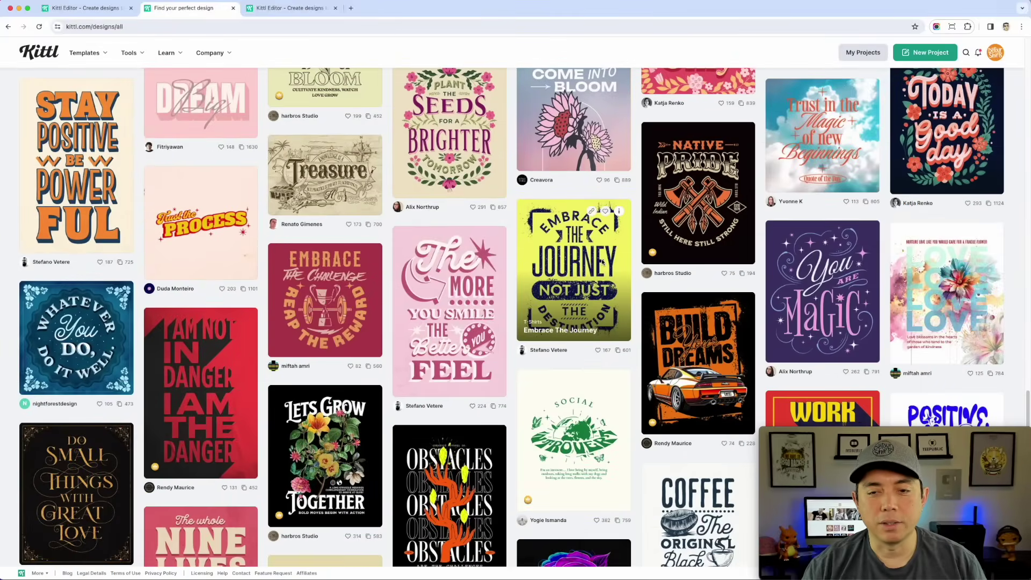
{"action": "scroll", "coordinate": [602, 261], "scroll_direction": "down", "scroll_amount": 5}
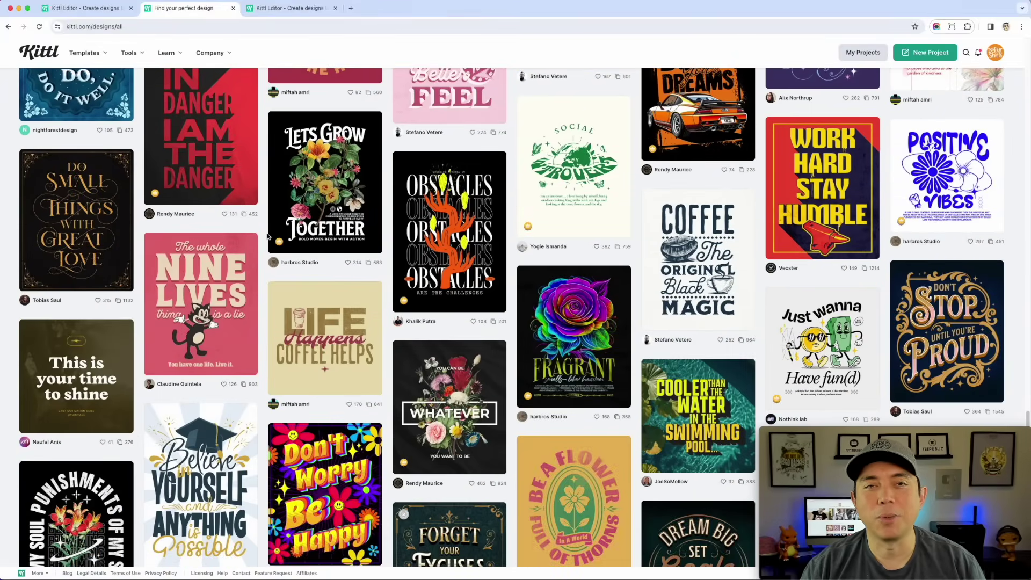
{"action": "scroll", "coordinate": [482, 253], "scroll_direction": "down", "scroll_amount": 4}
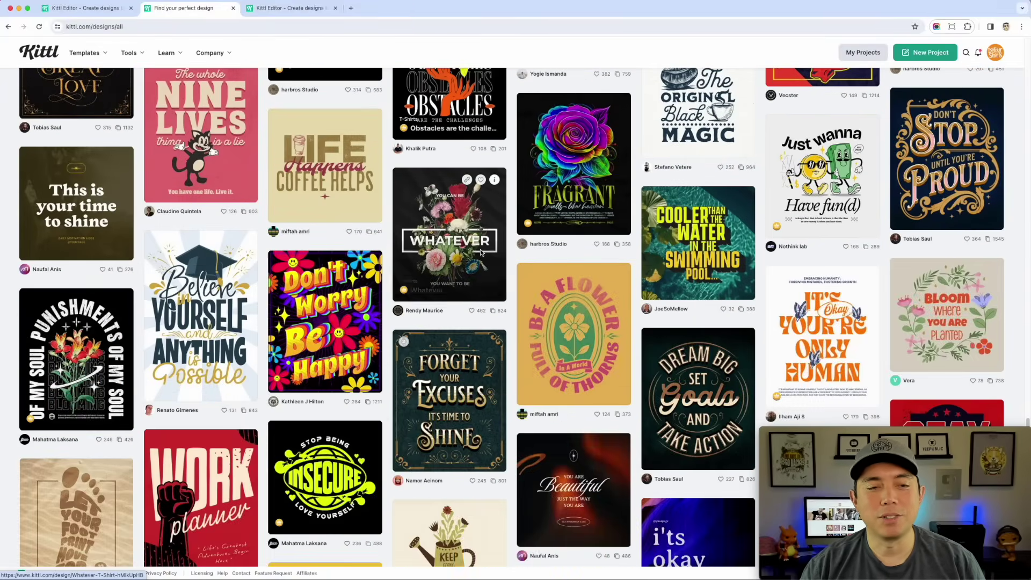
{"action": "scroll", "coordinate": [482, 252], "scroll_direction": "down", "scroll_amount": 7}
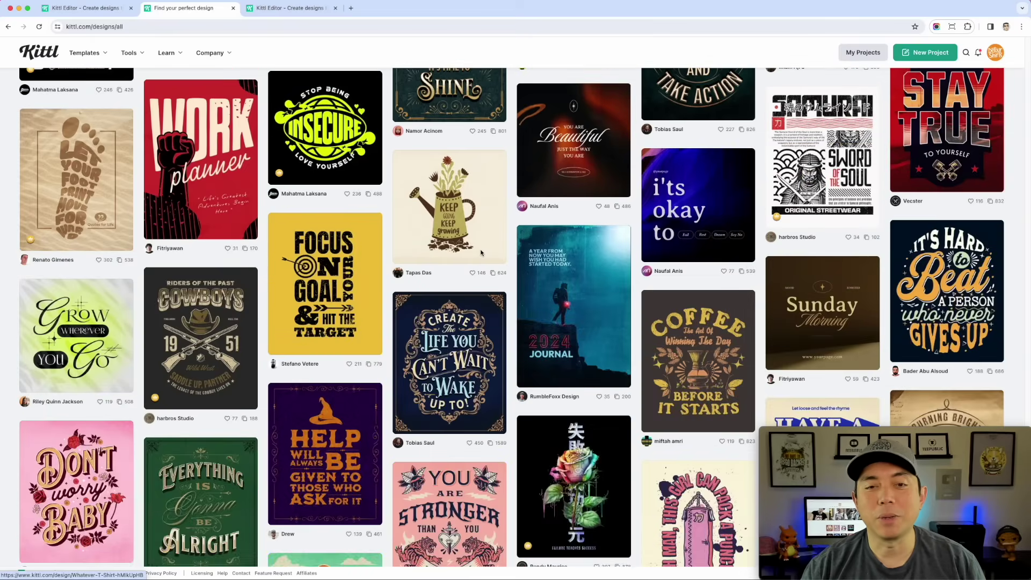
{"action": "scroll", "coordinate": [482, 252], "scroll_direction": "down", "scroll_amount": 1}
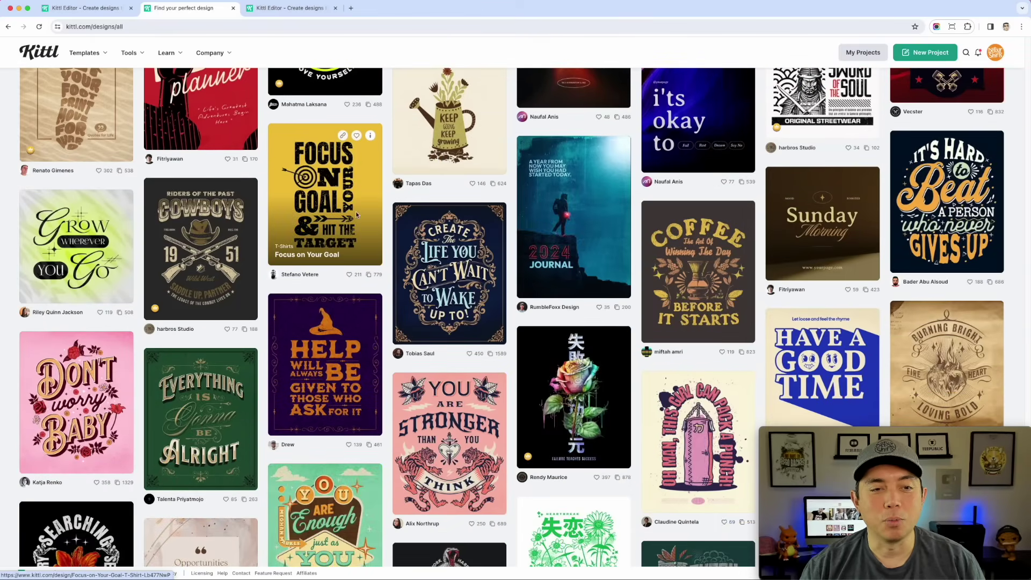
{"action": "scroll", "coordinate": [855, 298], "scroll_direction": "down", "scroll_amount": 5}
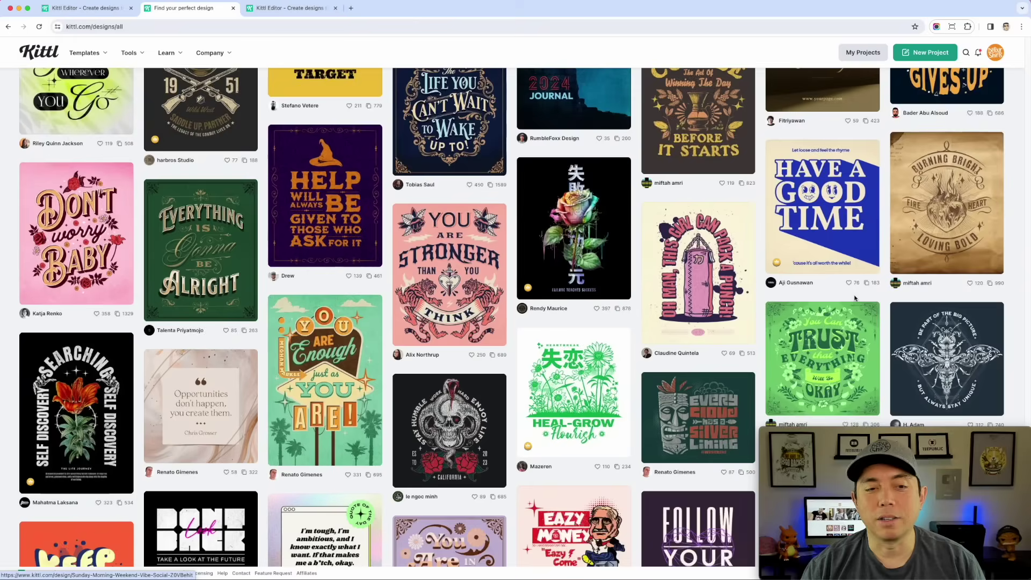
{"action": "scroll", "coordinate": [855, 298], "scroll_direction": "down", "scroll_amount": 5}
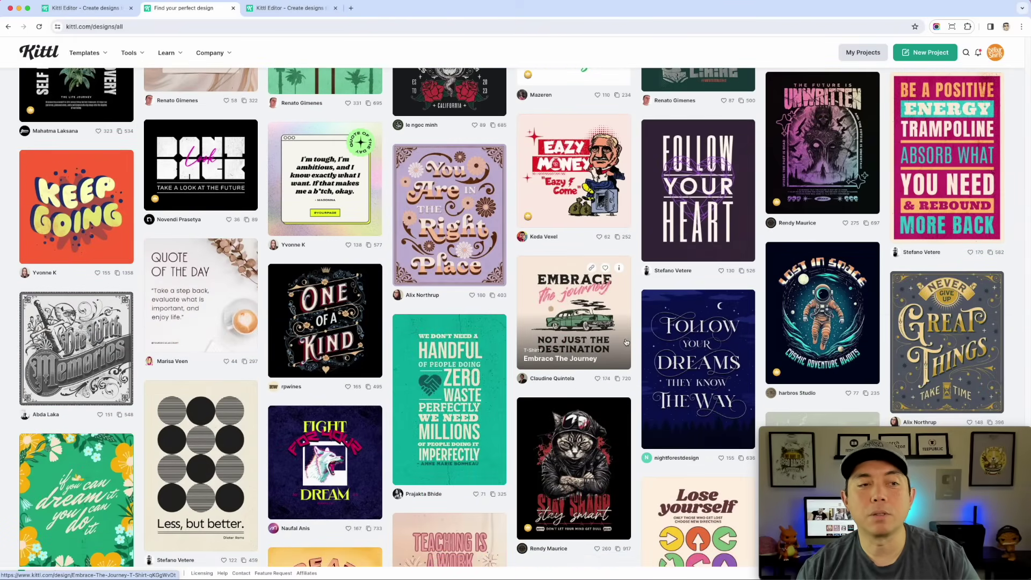
{"action": "scroll", "coordinate": [626, 342], "scroll_direction": "down", "scroll_amount": 9}
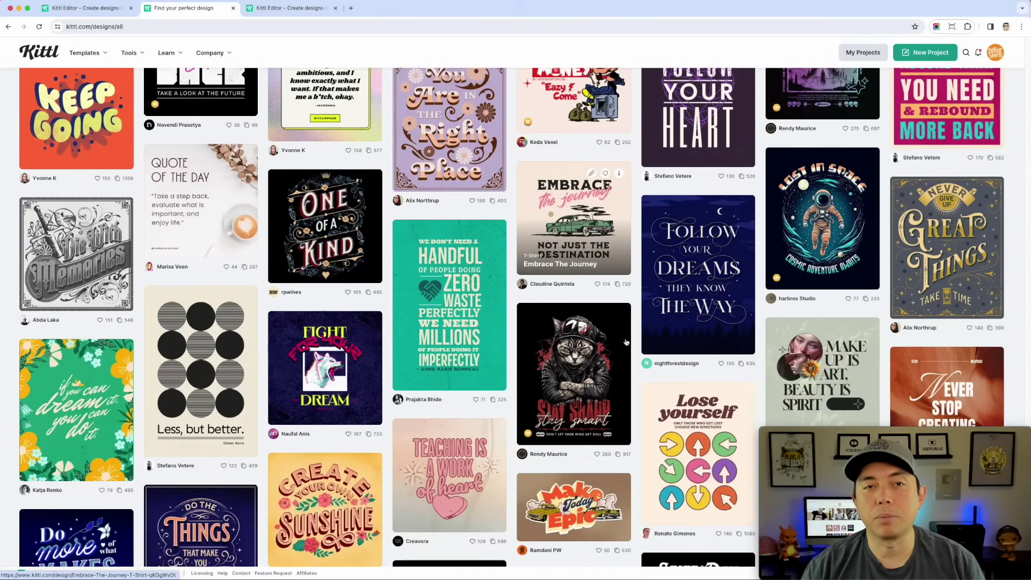
{"action": "scroll", "coordinate": [626, 342], "scroll_direction": "down", "scroll_amount": 3}
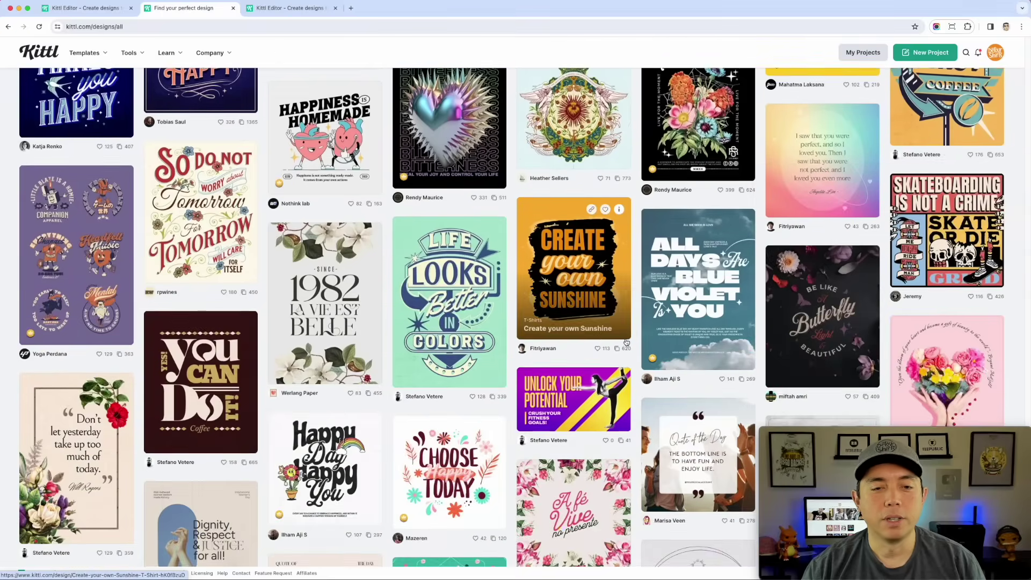
{"action": "scroll", "coordinate": [685, 294], "scroll_direction": "down", "scroll_amount": 3}
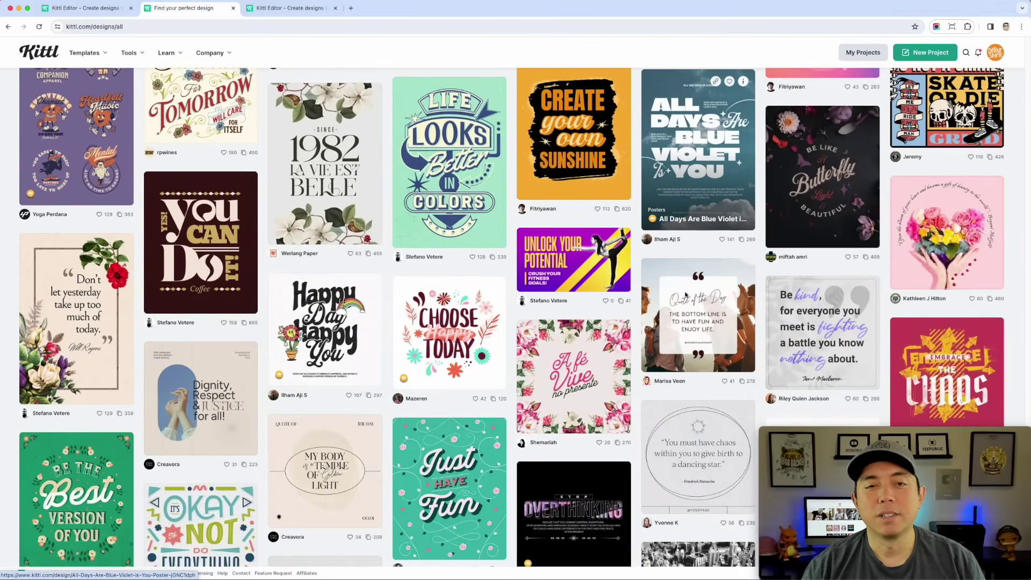